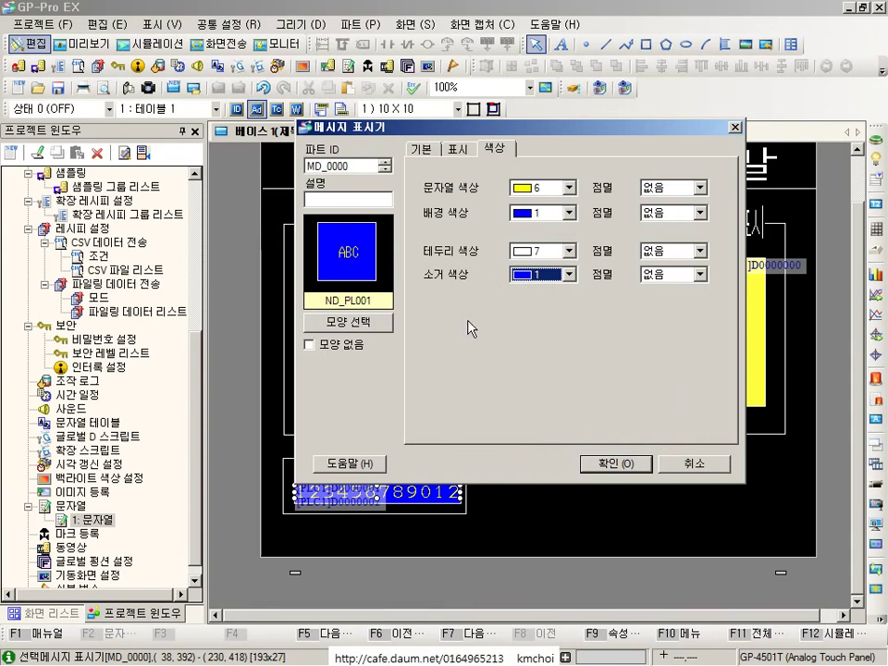
Apply the message display's colour settings and deselect the part.
{"action": "left_click", "coordinate": [582, 463]}
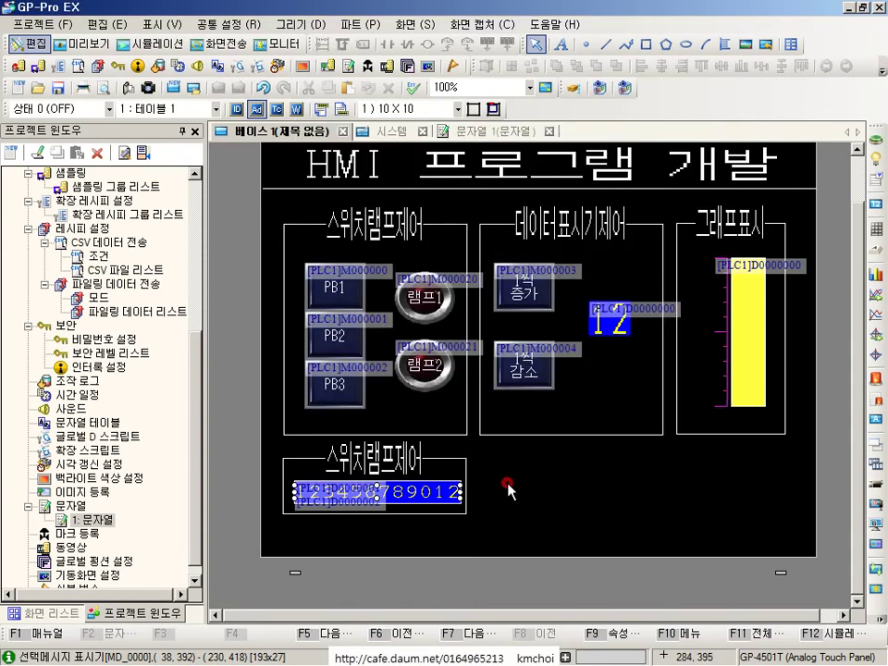
{"action": "left_click", "coordinate": [508, 484]}
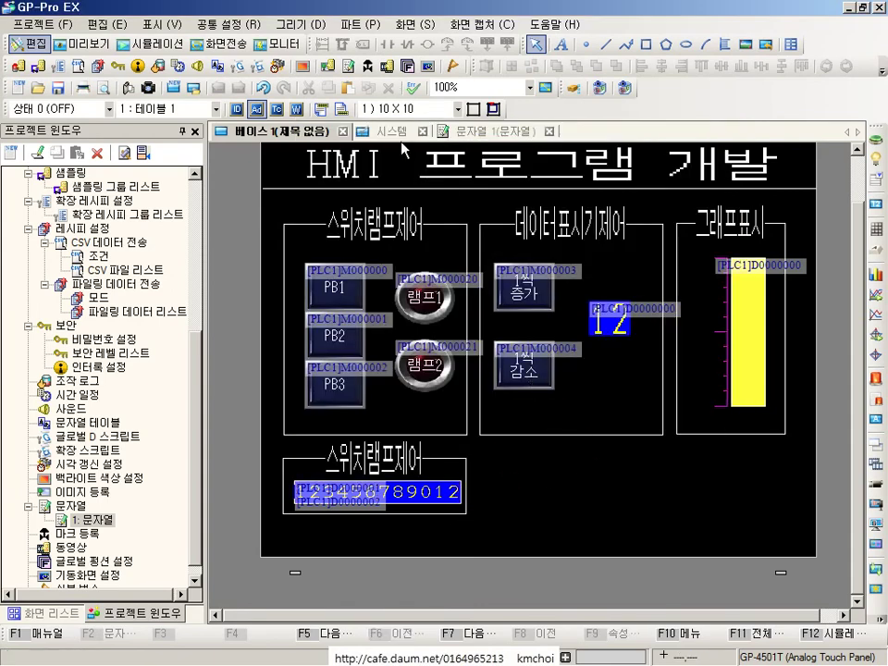
Duplicate the lower 스위치램프제어 heading into the empty area beside its frame and change the copy's text to 날짜/시간.
{"action": "left_click", "coordinate": [381, 472]}
{"action": "left_click_drag", "start_coordinate": [382, 469], "coordinate": [645, 465]}
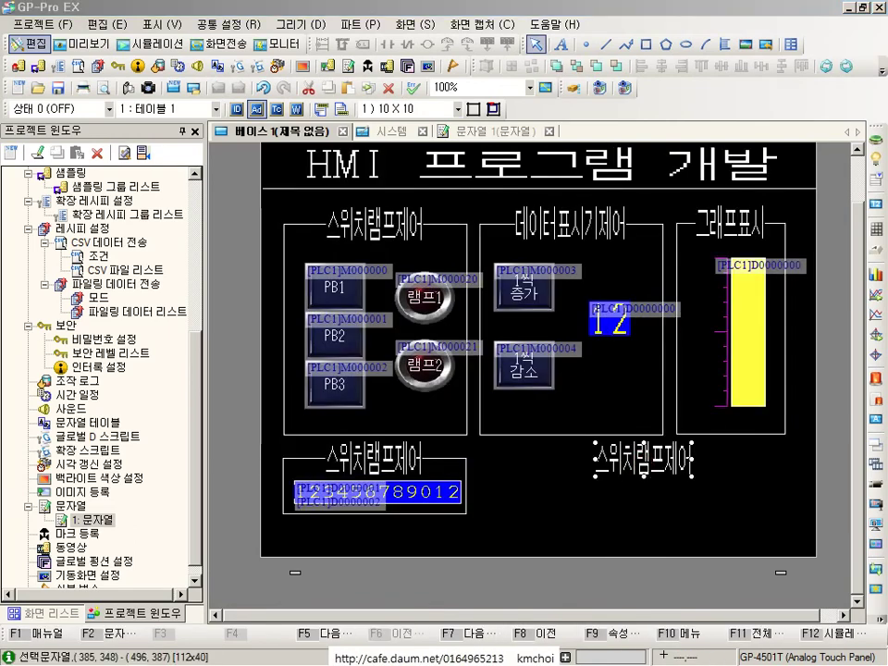
{"action": "double_click", "coordinate": [645, 466]}
{"action": "left_click_drag", "start_coordinate": [395, 450], "coordinate": [241, 426]}
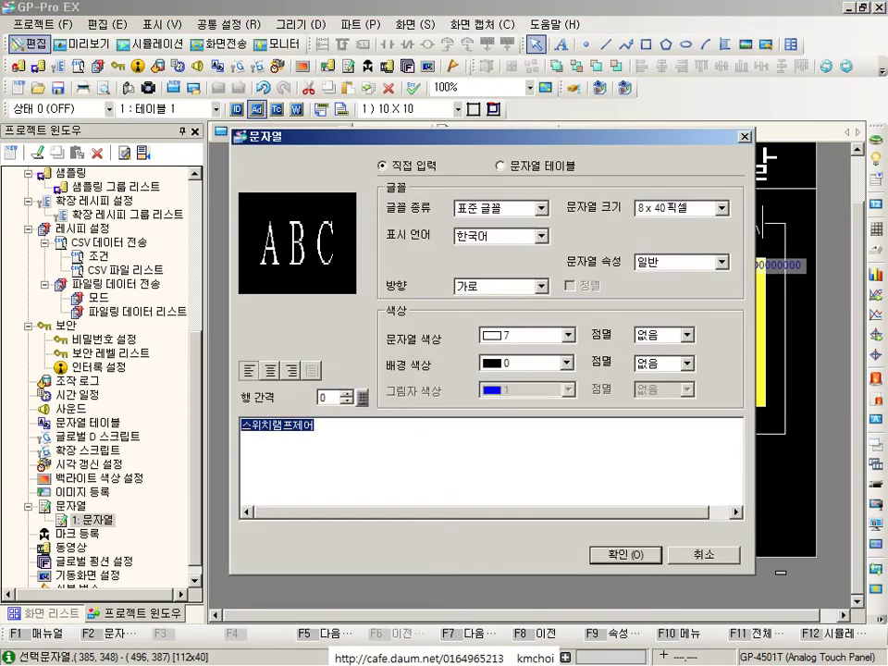
{"action": "type", "text": "불짜/시간"}
{"action": "key", "text": "alt+o"}
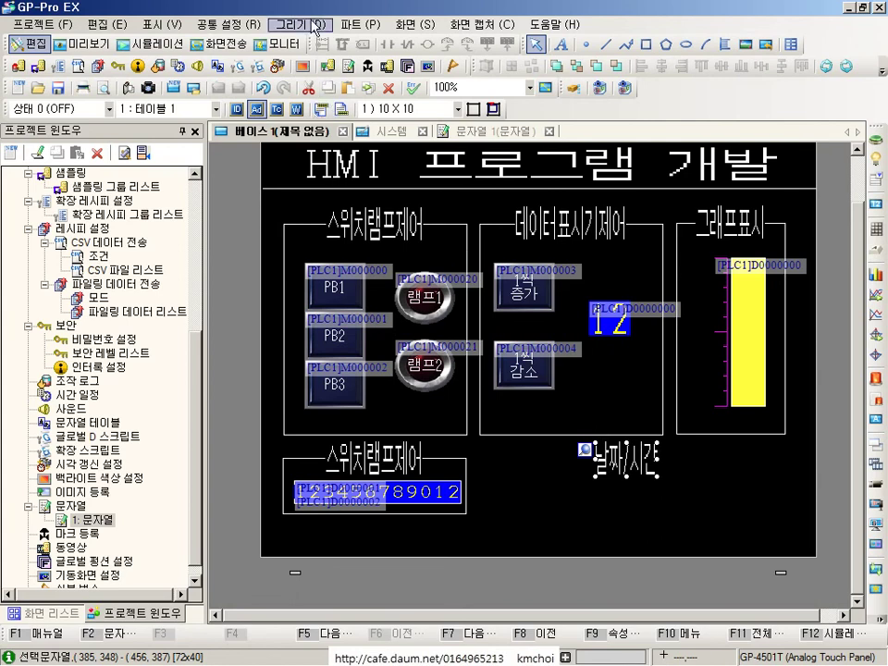
Place a date/time display part about 160 x 48 pixels below the 날짜/시간 heading.
{"action": "left_click", "coordinate": [314, 26]}
{"action": "mouse_move", "coordinate": [359, 24]}
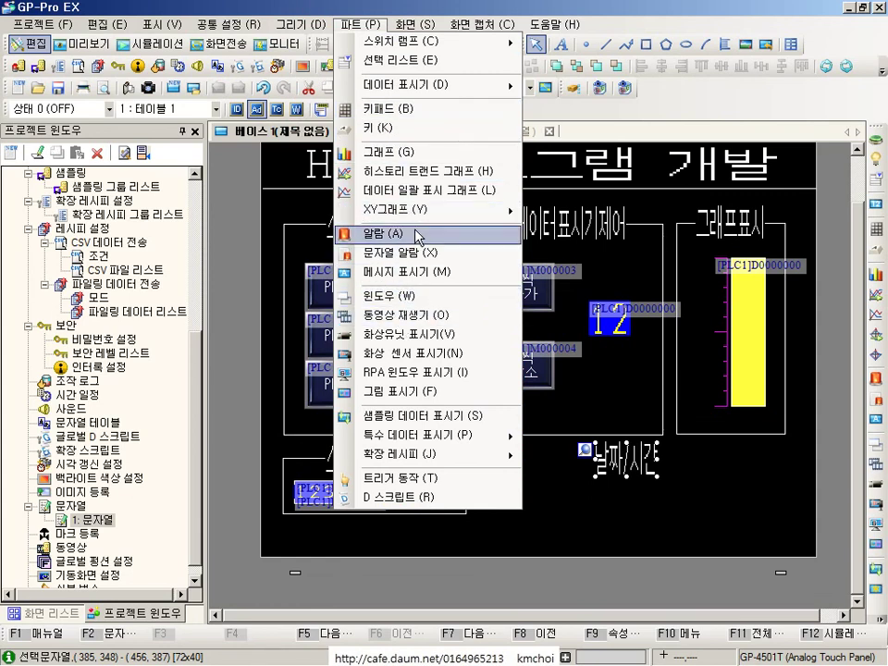
{"action": "mouse_move", "coordinate": [430, 88]}
{"action": "left_click", "coordinate": [601, 124]}
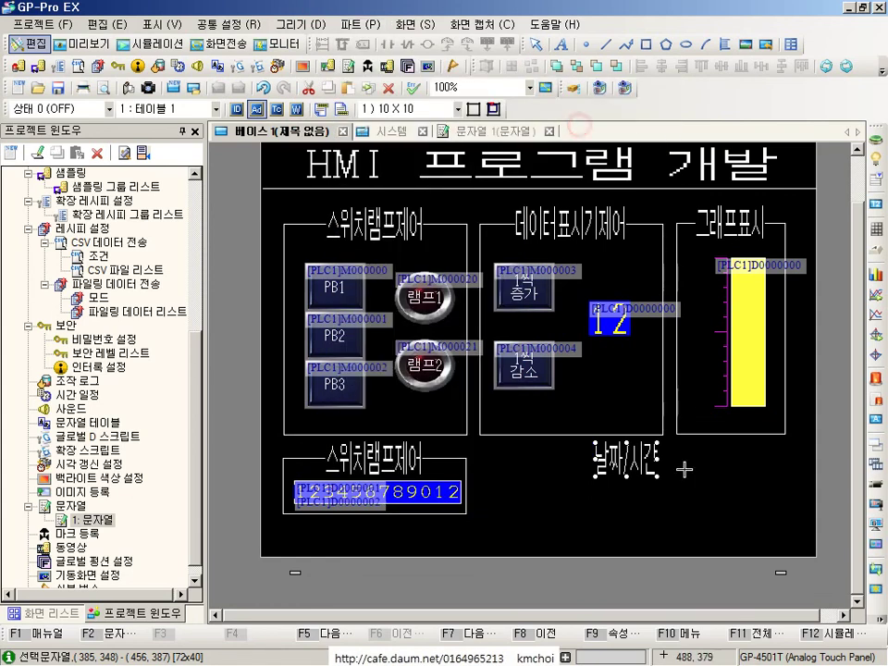
{"action": "left_click_drag", "start_coordinate": [567, 482], "coordinate": [729, 522]}
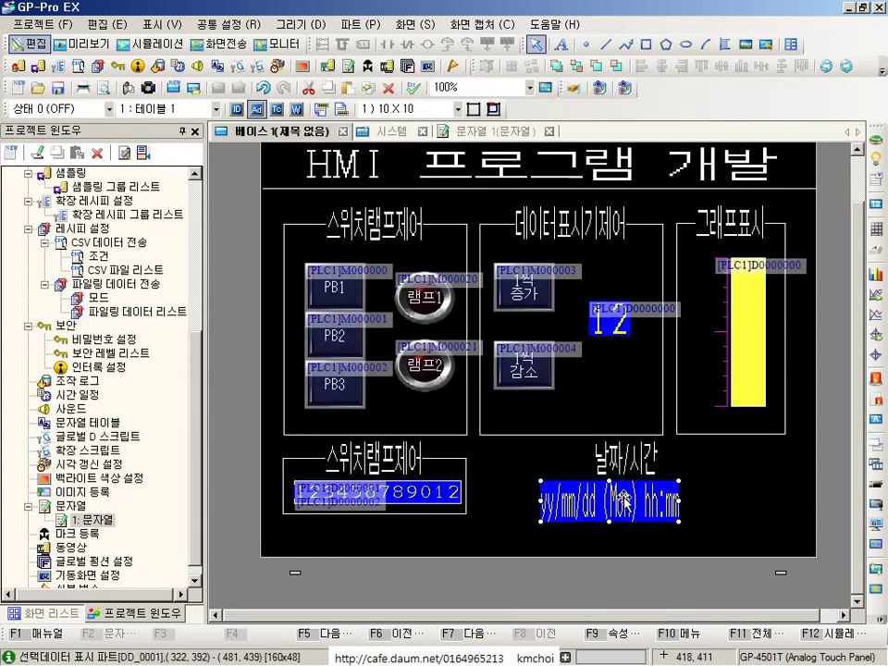
Reposition the date/time display so it sits centred directly beneath the 날짜/시간 heading.
{"action": "left_click_drag", "start_coordinate": [638, 503], "coordinate": [646, 507]}
{"action": "key", "text": "Left"}
{"action": "key", "text": "Left"}
{"action": "key", "text": "Left"}
{"action": "key", "text": "Left"}
{"action": "key", "text": "Left"}
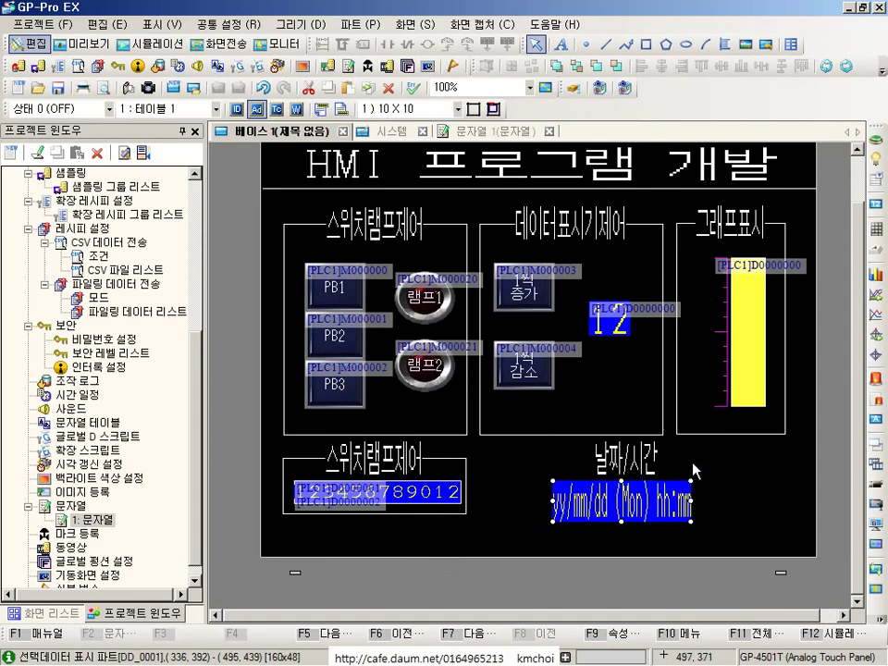
{"action": "key", "text": "Up"}
{"action": "key", "text": "Up"}
{"action": "key", "text": "Left"}
{"action": "key", "text": "Left"}
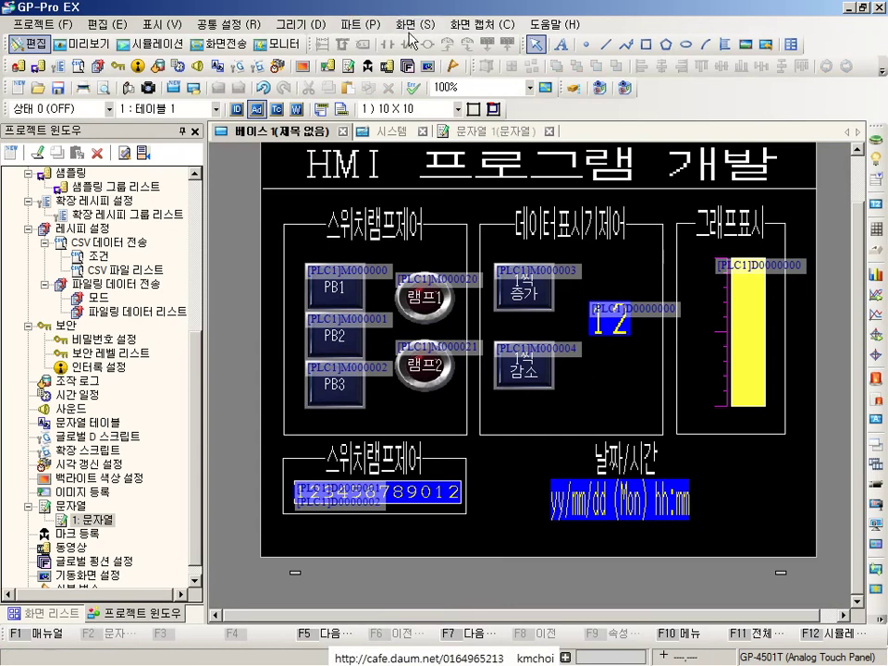
Place a screen change switch about 55 x 43 pixels below the message display, at the lower edge of the base screen.
{"action": "left_click", "coordinate": [414, 24]}
{"action": "mouse_move", "coordinate": [361, 24]}
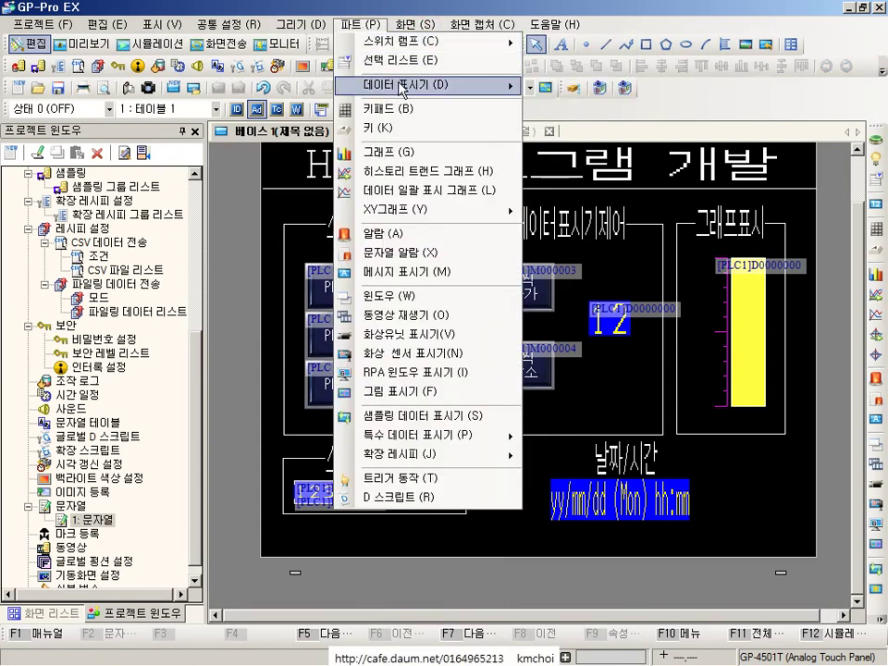
{"action": "mouse_move", "coordinate": [405, 41]}
{"action": "left_click", "coordinate": [560, 137]}
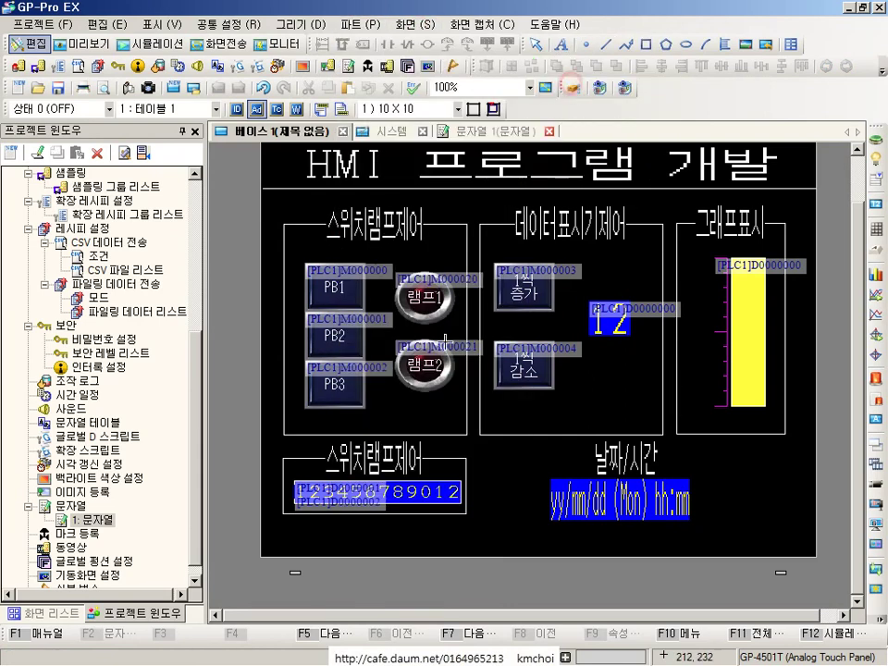
{"action": "left_click_drag", "start_coordinate": [389, 524], "coordinate": [435, 560]}
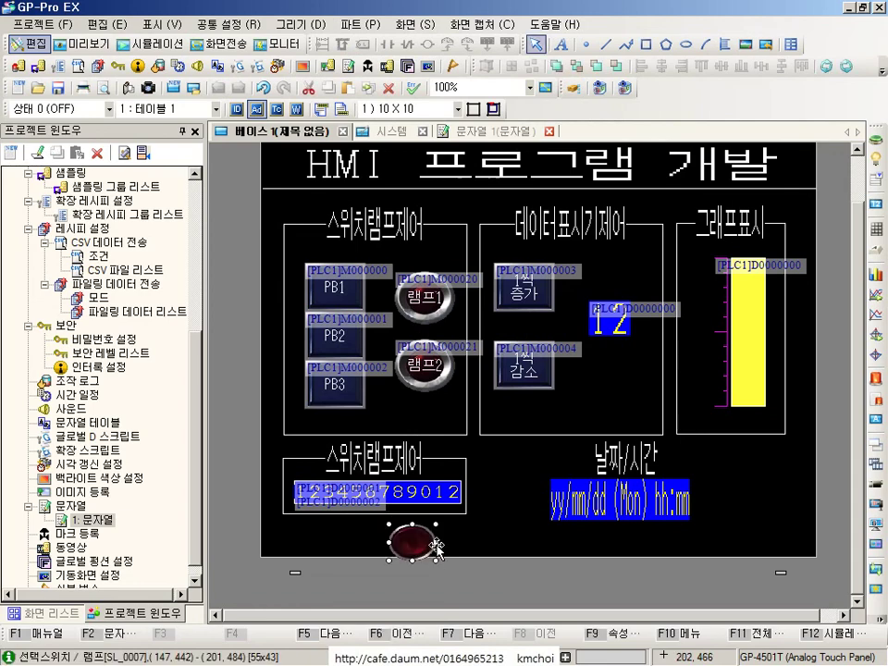
Give the new screen change switch the label text 1.
{"action": "double_click", "coordinate": [414, 544]}
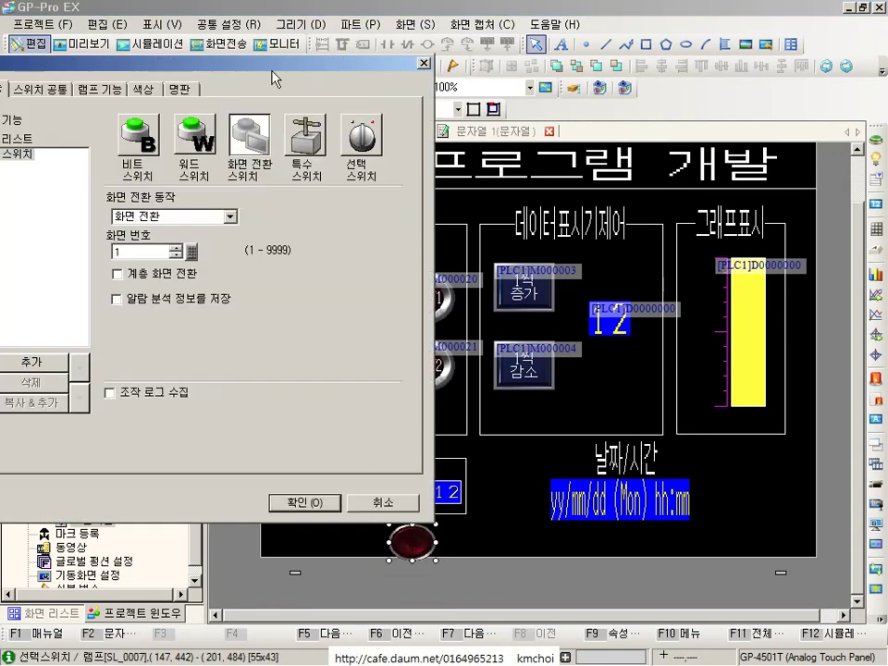
{"action": "left_click_drag", "start_coordinate": [272, 70], "coordinate": [662, 62]}
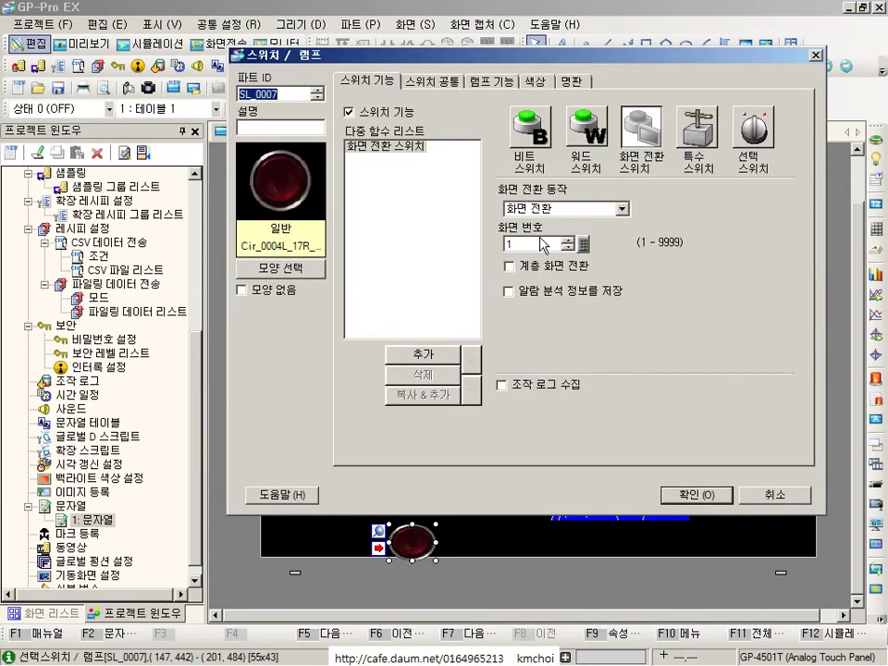
{"action": "left_click", "coordinate": [572, 80]}
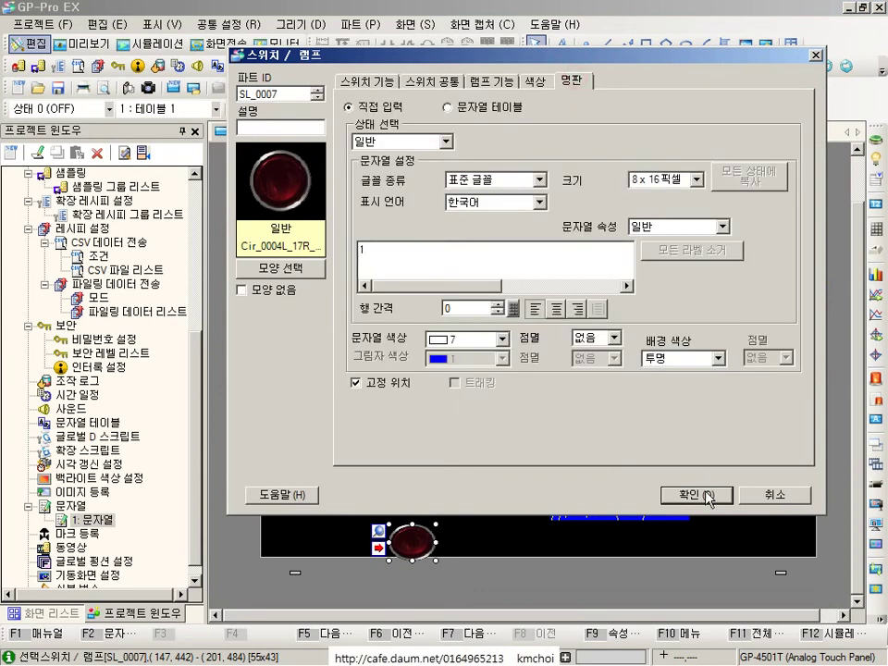
Change the switch's shape to the green square Sqr_0001L_17G_OFF and apply the switch settings.
{"action": "left_click", "coordinate": [288, 269]}
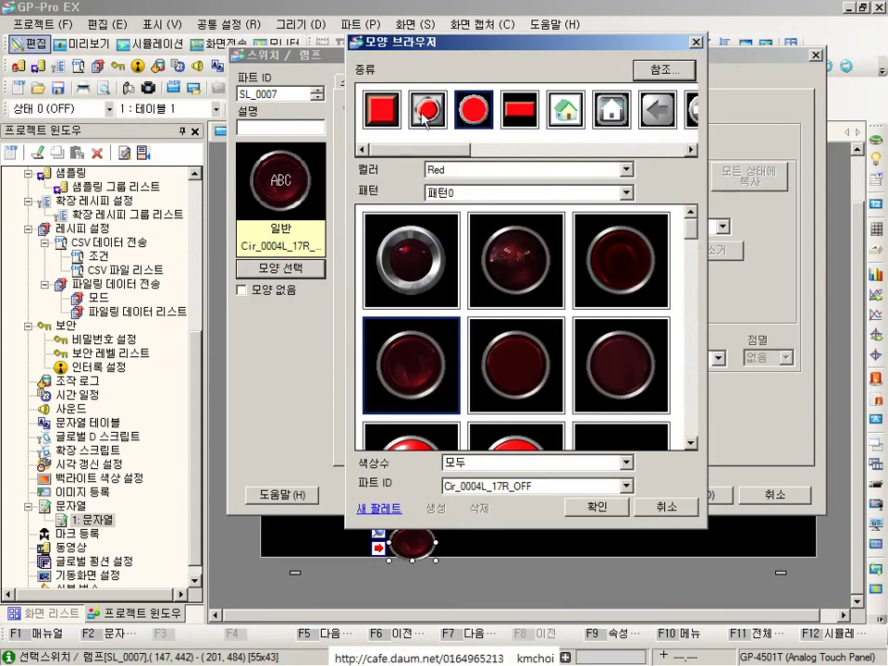
{"action": "left_click", "coordinate": [385, 111]}
{"action": "left_click", "coordinate": [452, 171]}
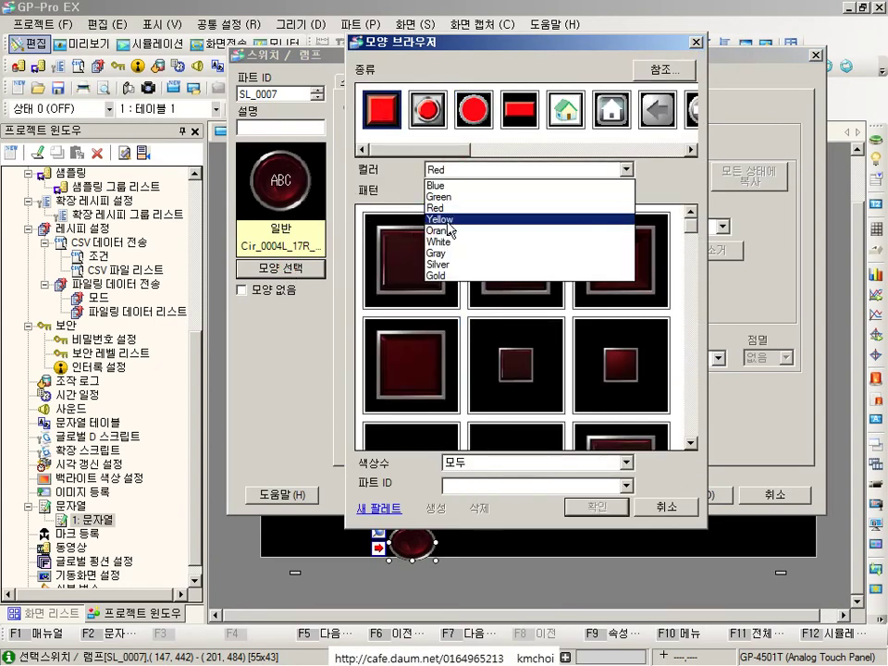
{"action": "left_click", "coordinate": [449, 229]}
{"action": "scroll", "coordinate": [433, 201], "scroll_direction": "down", "scroll_amount": 3}
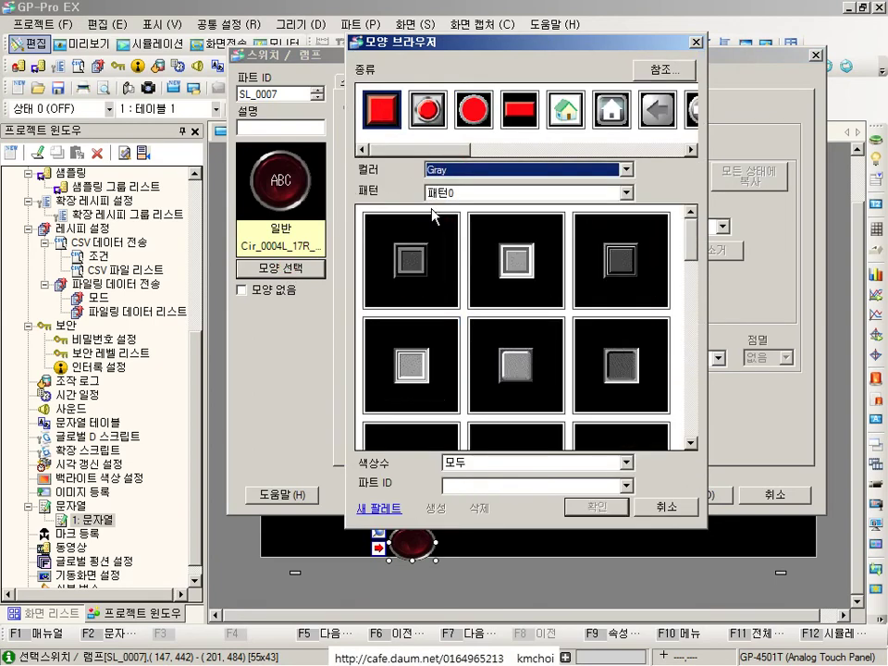
{"action": "scroll", "coordinate": [431, 214], "scroll_direction": "up", "scroll_amount": 4}
{"action": "scroll", "coordinate": [432, 210], "scroll_direction": "down", "scroll_amount": 3}
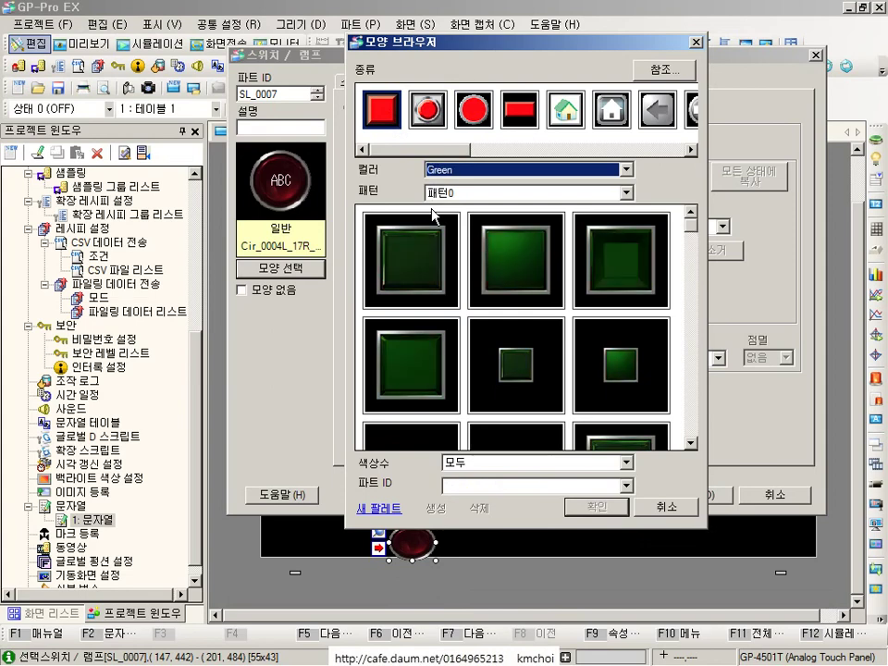
{"action": "left_click", "coordinate": [405, 273]}
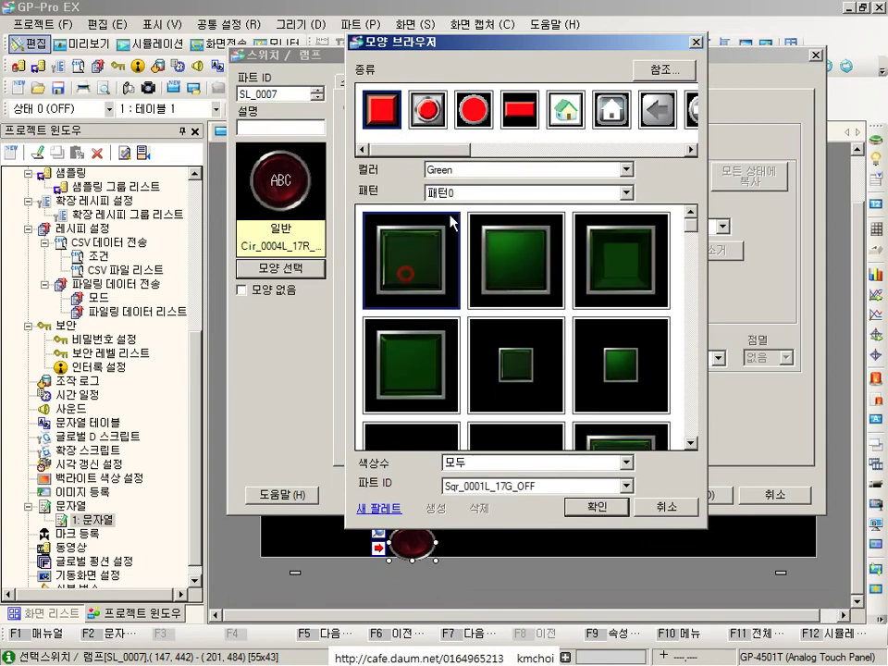
{"action": "left_click", "coordinate": [596, 507]}
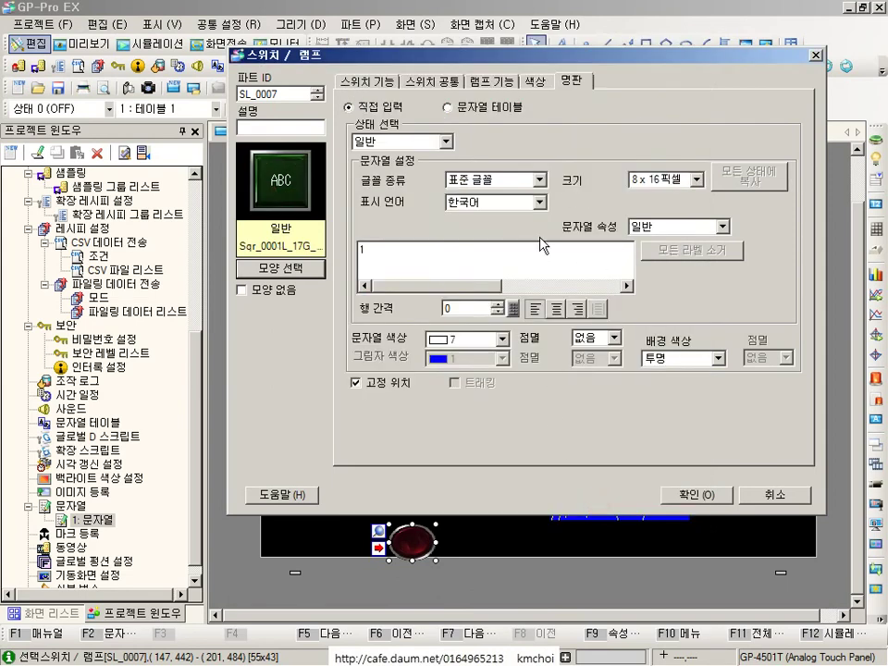
{"action": "left_click", "coordinate": [368, 81]}
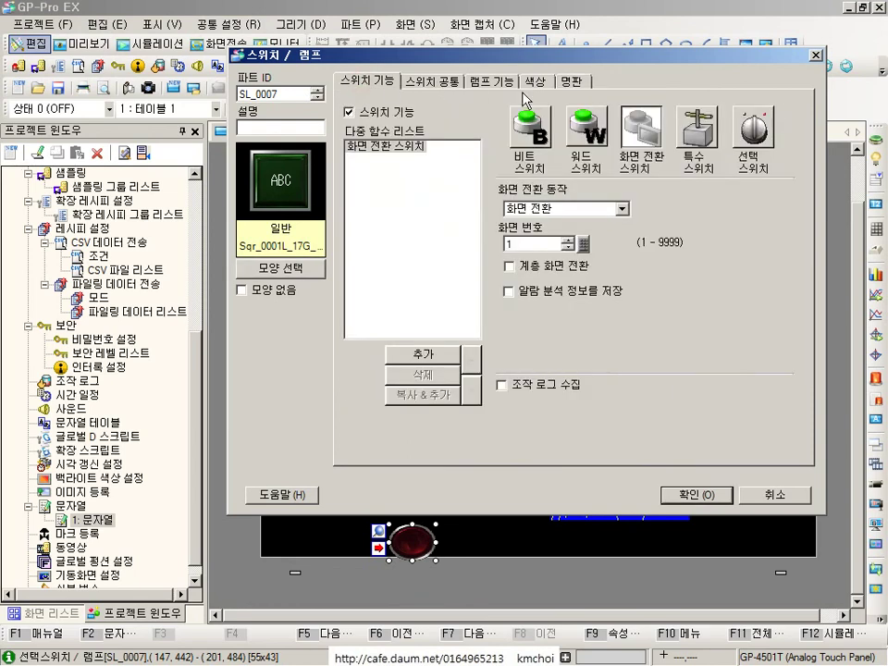
{"action": "left_click", "coordinate": [571, 81]}
{"action": "left_click", "coordinate": [696, 498]}
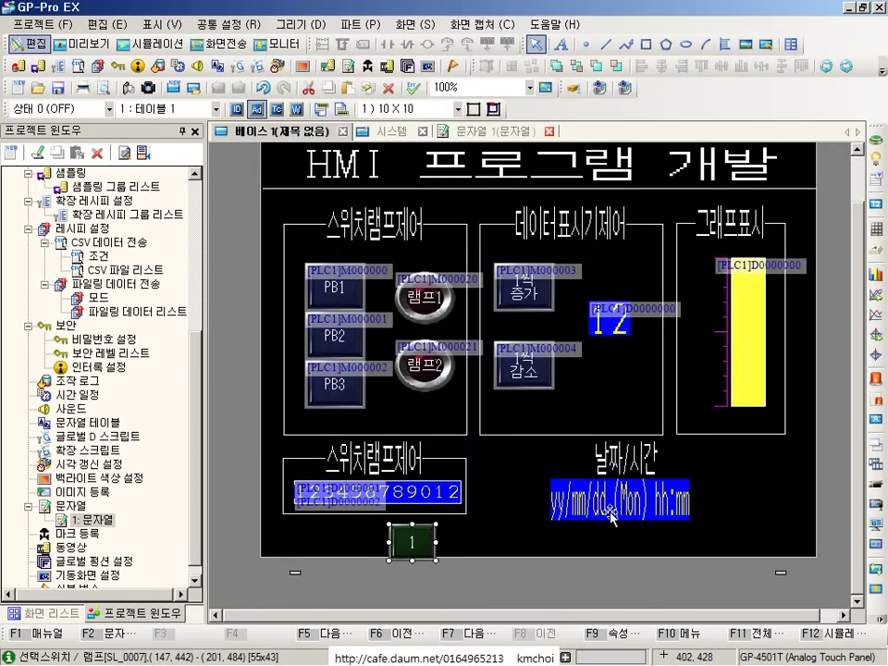
Move the green switch from the base screen into the footer area.
{"action": "key", "text": "Delete"}
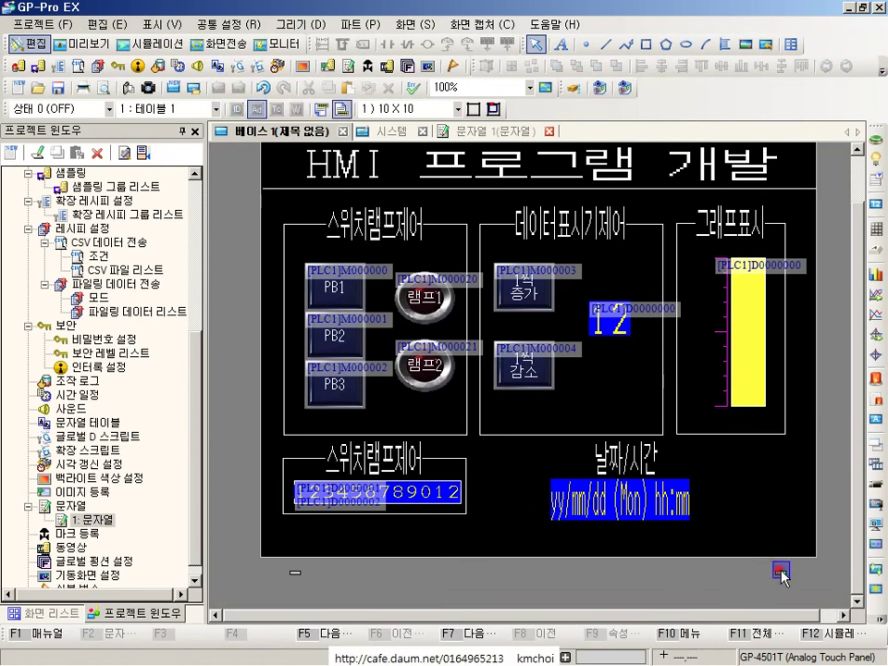
{"action": "left_click", "coordinate": [780, 572]}
{"action": "key", "text": "ctrl+v"}
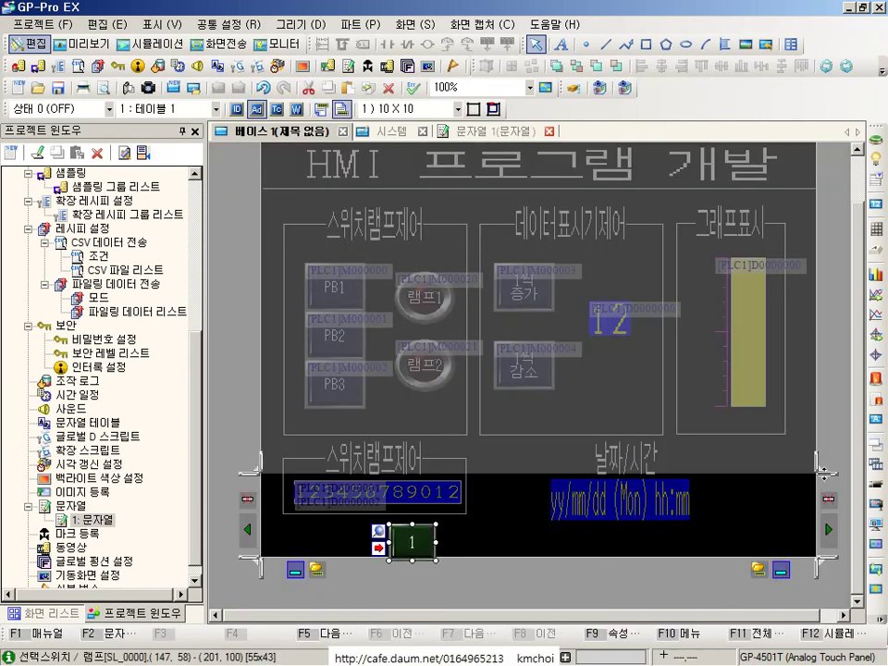
Shrink the footer to about the switch's height and align the switch with the footer's upper edge at about (142, 0).
{"action": "left_click_drag", "start_coordinate": [818, 472], "coordinate": [819, 520]}
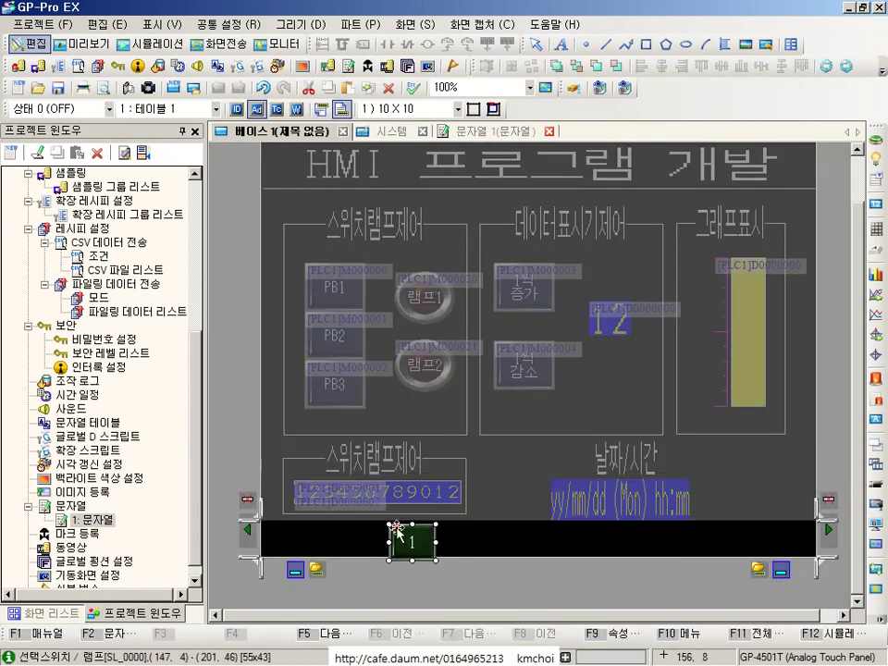
{"action": "left_click_drag", "start_coordinate": [406, 542], "coordinate": [404, 538]}
{"action": "key", "text": "Down"}
{"action": "key", "text": "Left"}
{"action": "key", "text": "Left"}
{"action": "key", "text": "Left"}
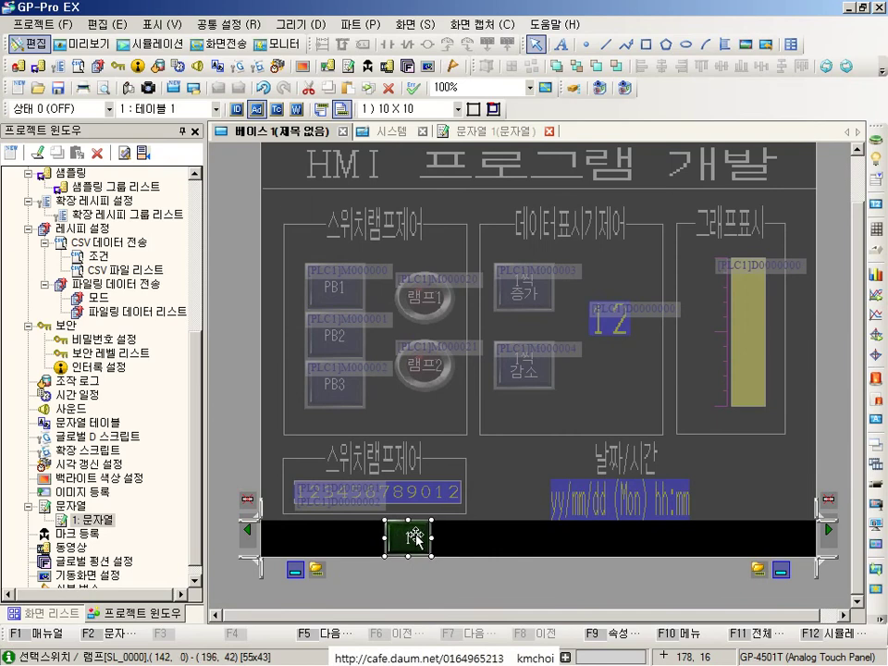
Copy the footer switch and place the duplicate in the footer below the date/time display, at about (336, 0).
{"action": "key", "text": "ctrl+c"}
{"action": "key", "text": "ctrl+v"}
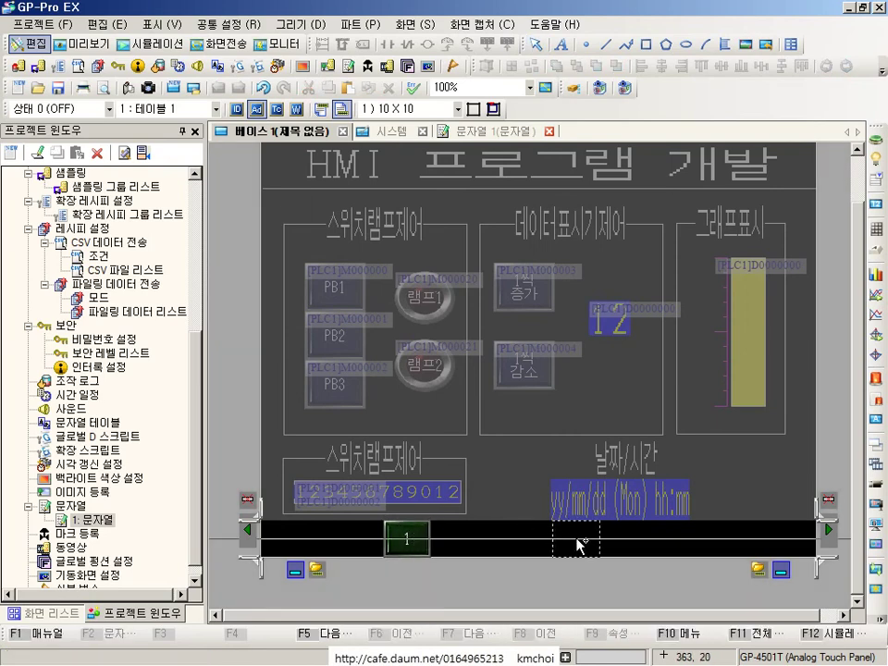
{"action": "left_click", "coordinate": [579, 542]}
Change the copied switch's label to 2 and leave footer editing.
{"action": "double_click", "coordinate": [578, 539]}
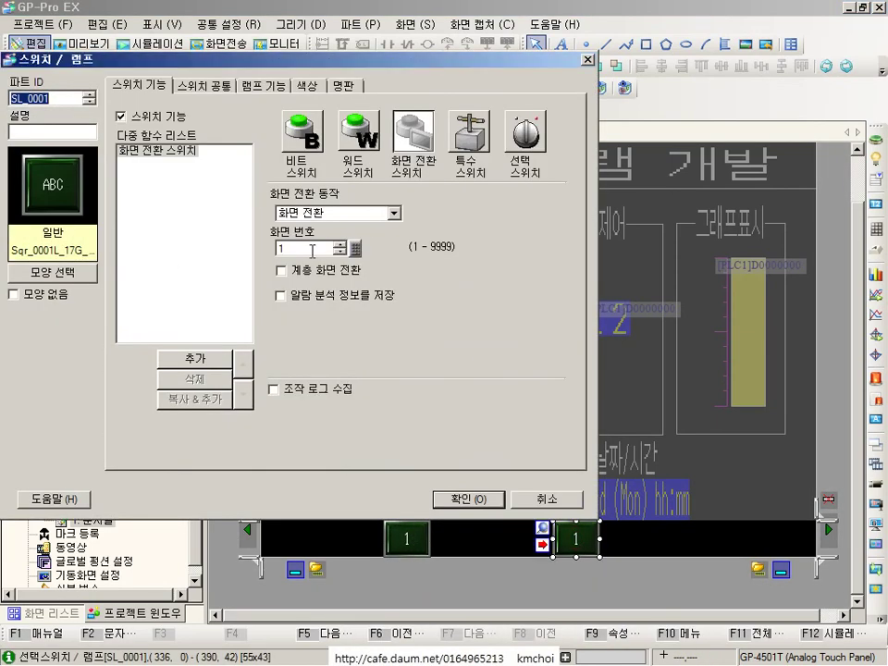
{"action": "left_click", "coordinate": [348, 85]}
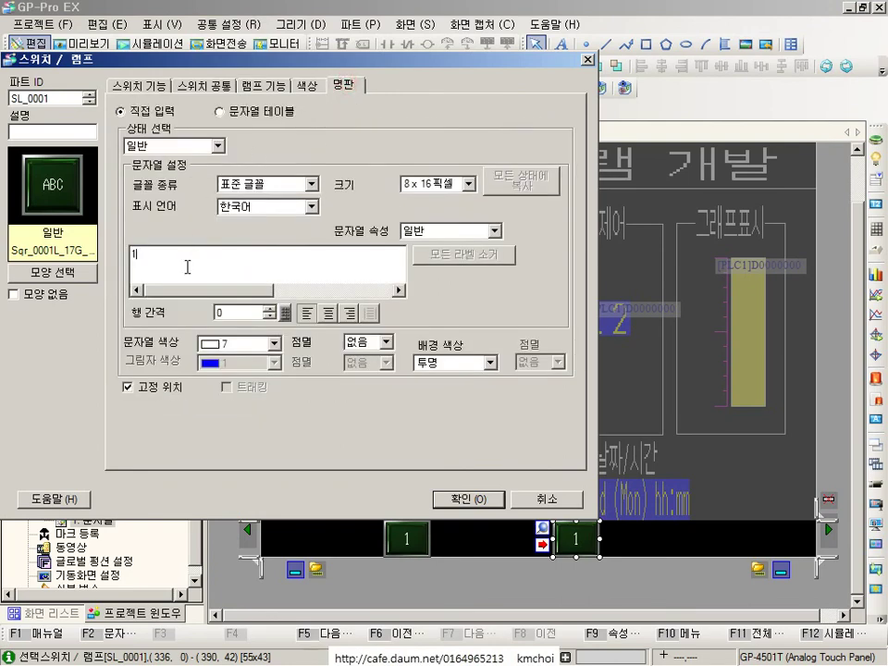
{"action": "key", "text": "BackSpace"}
{"action": "type", "text": "2"}
{"action": "left_click", "coordinate": [472, 500]}
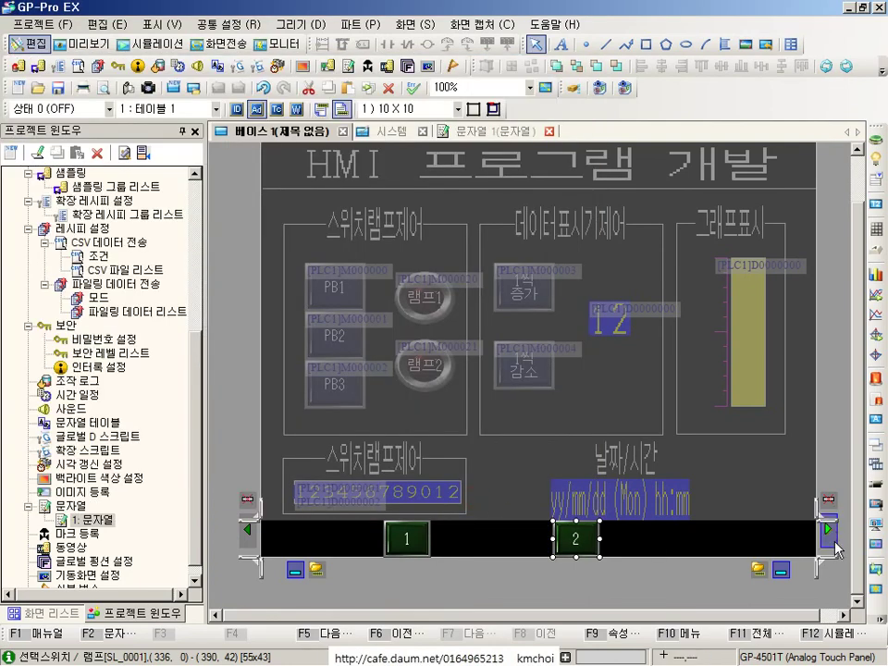
{"action": "left_click", "coordinate": [780, 570]}
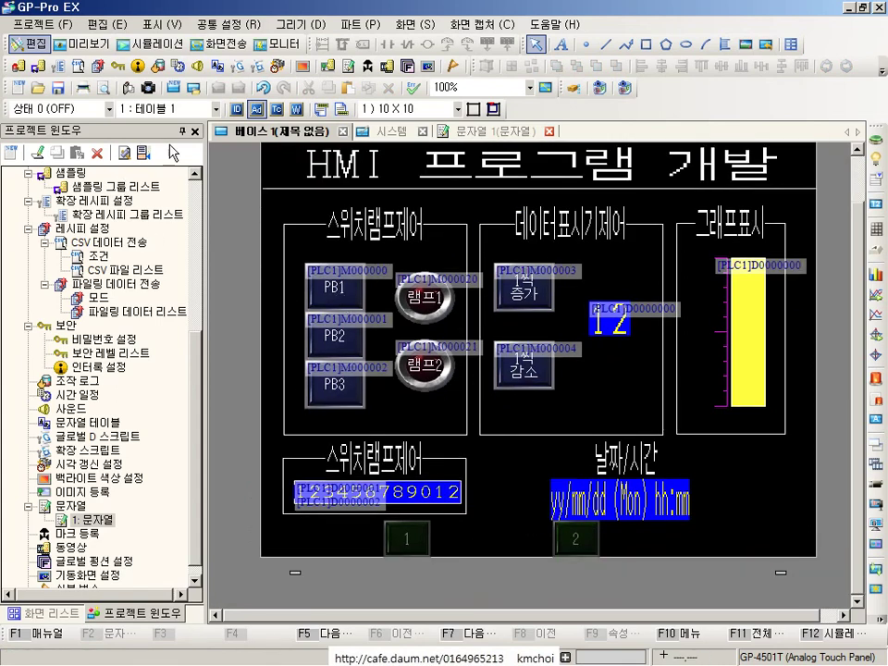
Create a new base screen number 2 with the default settings.
{"action": "left_click", "coordinate": [80, 614]}
{"action": "left_click", "coordinate": [61, 291]}
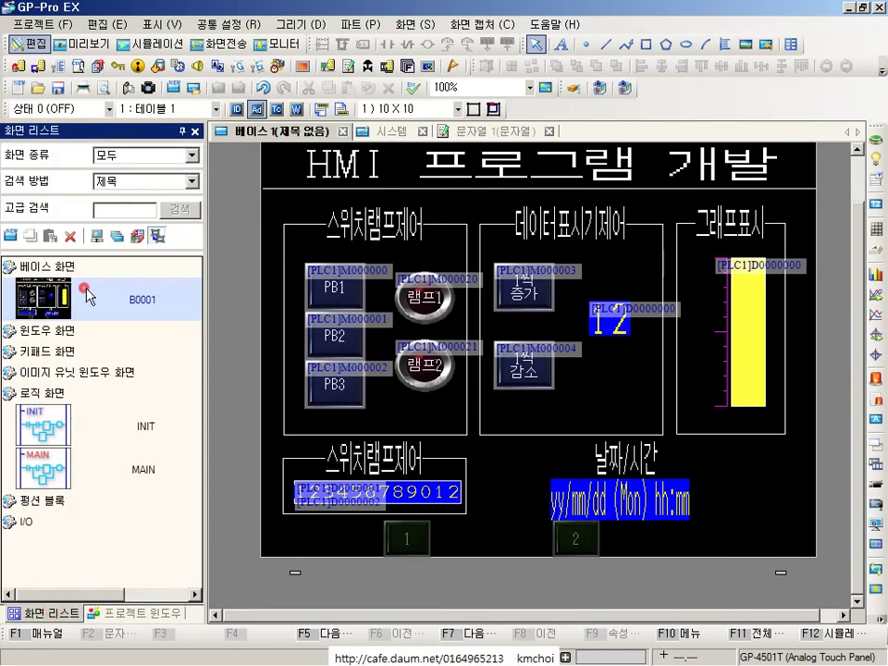
{"action": "right_click", "coordinate": [85, 290]}
{"action": "left_click", "coordinate": [113, 300]}
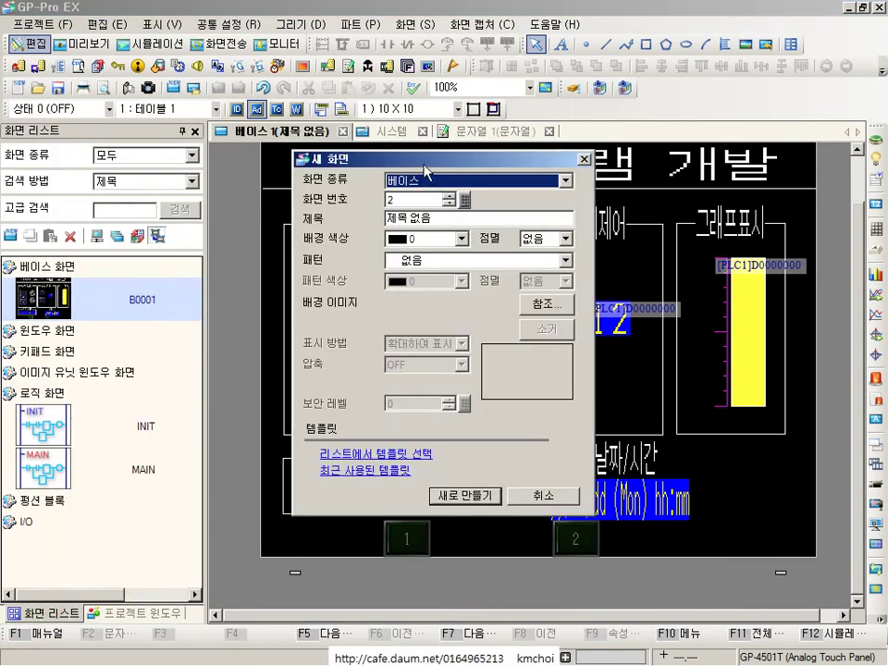
{"action": "left_click", "coordinate": [463, 496]}
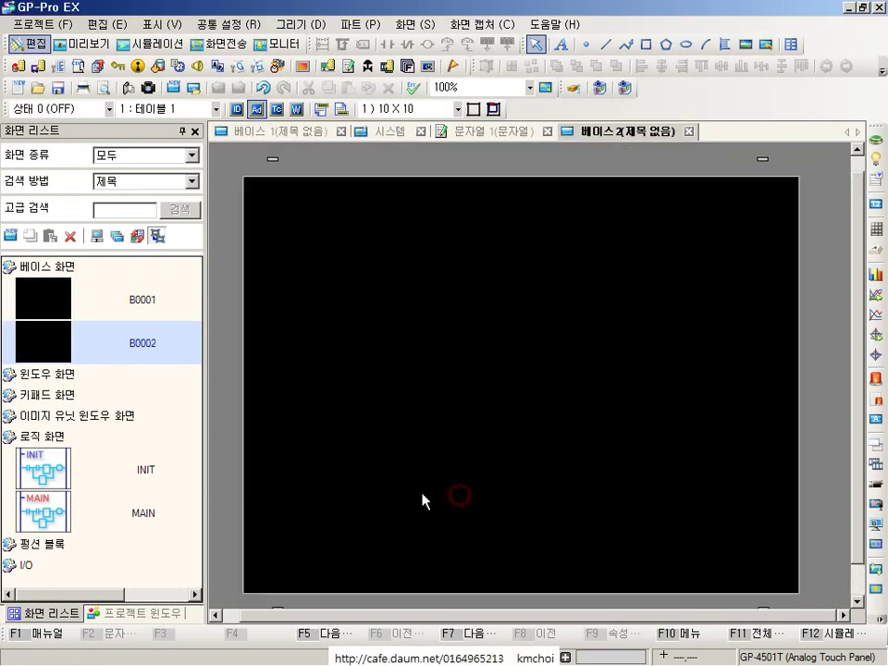
Open base screen B0002 and show the shared footer with switches 1 and 2 on it.
{"action": "double_click", "coordinate": [123, 293]}
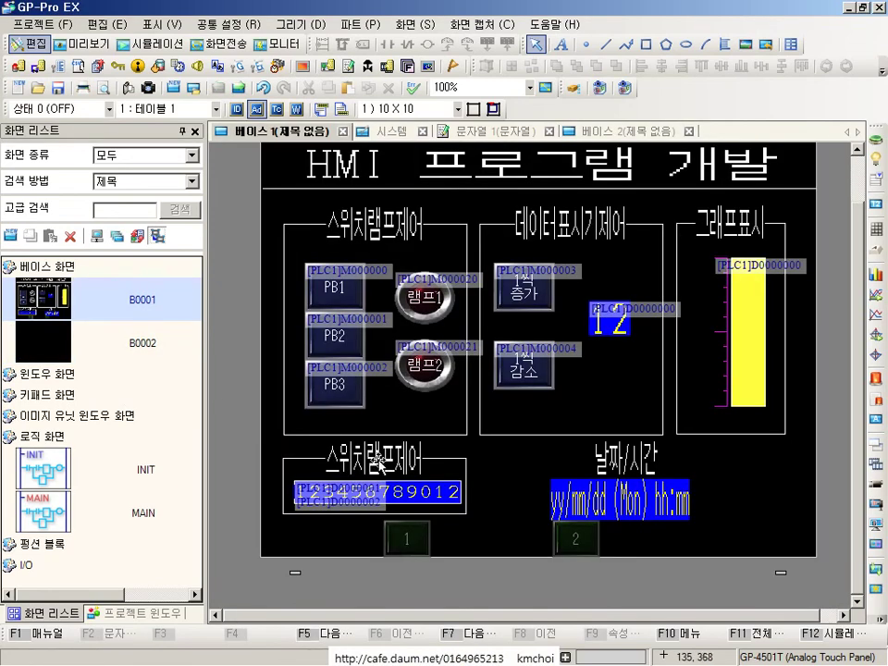
{"action": "double_click", "coordinate": [88, 335]}
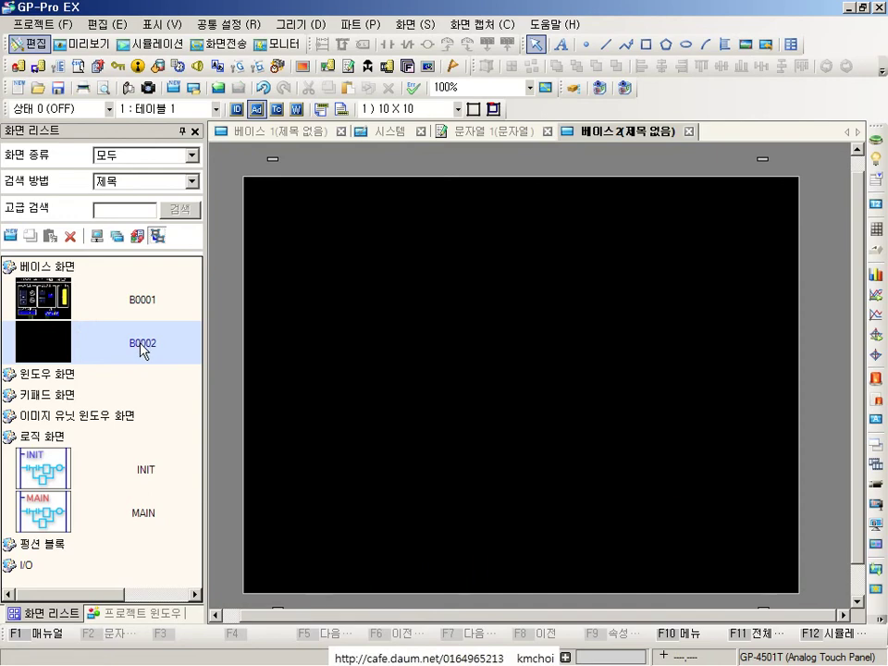
{"action": "scroll", "coordinate": [732, 560], "scroll_direction": "down", "scroll_amount": 1}
{"action": "left_click", "coordinate": [764, 571]}
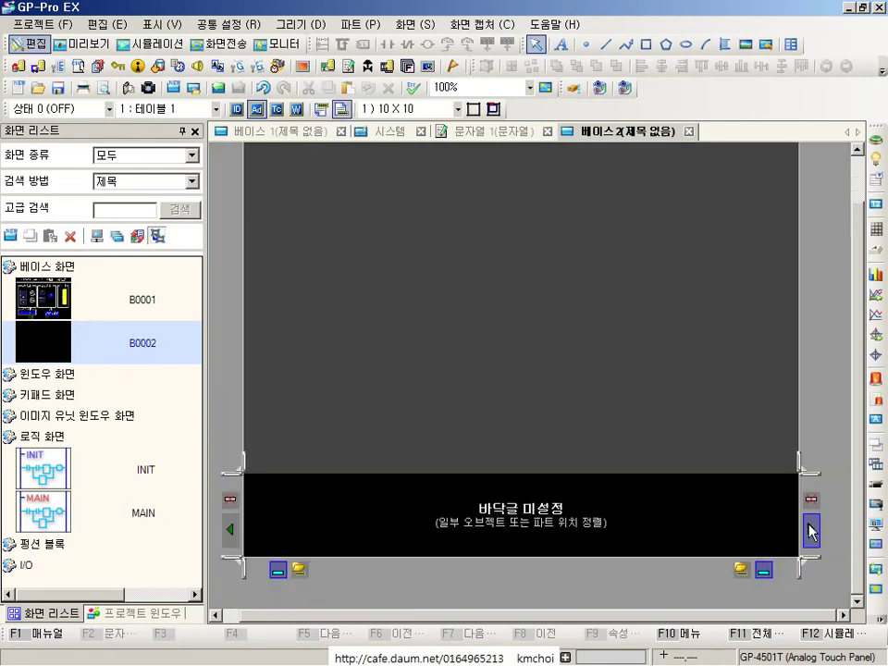
{"action": "left_click", "coordinate": [811, 530]}
{"action": "left_click", "coordinate": [763, 571]}
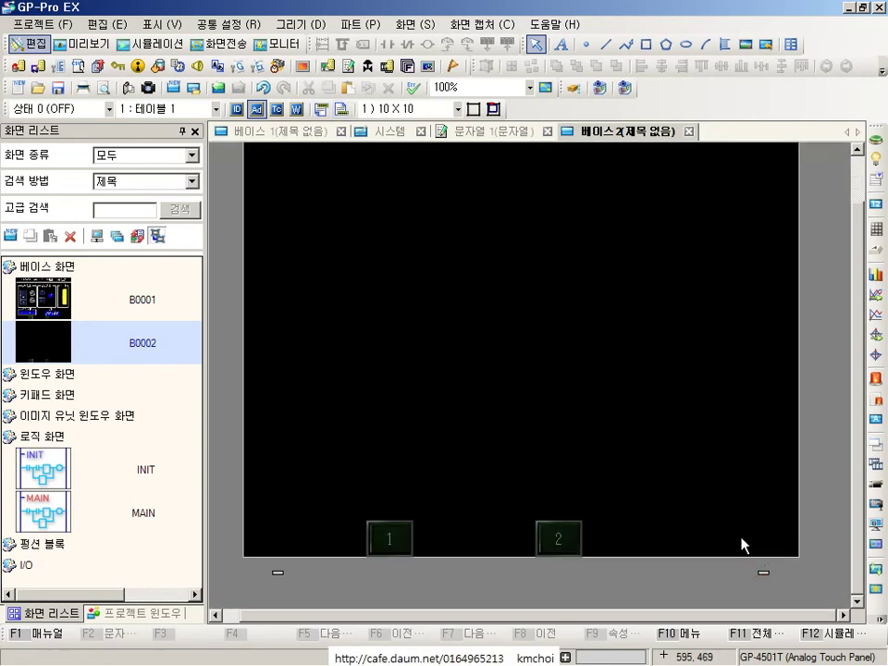
Move the title "HMI 프로그램 개발" and its underline from base screen B0001 into the header, and shrink the header to just below the line.
{"action": "double_click", "coordinate": [137, 311]}
{"action": "left_click", "coordinate": [405, 165]}
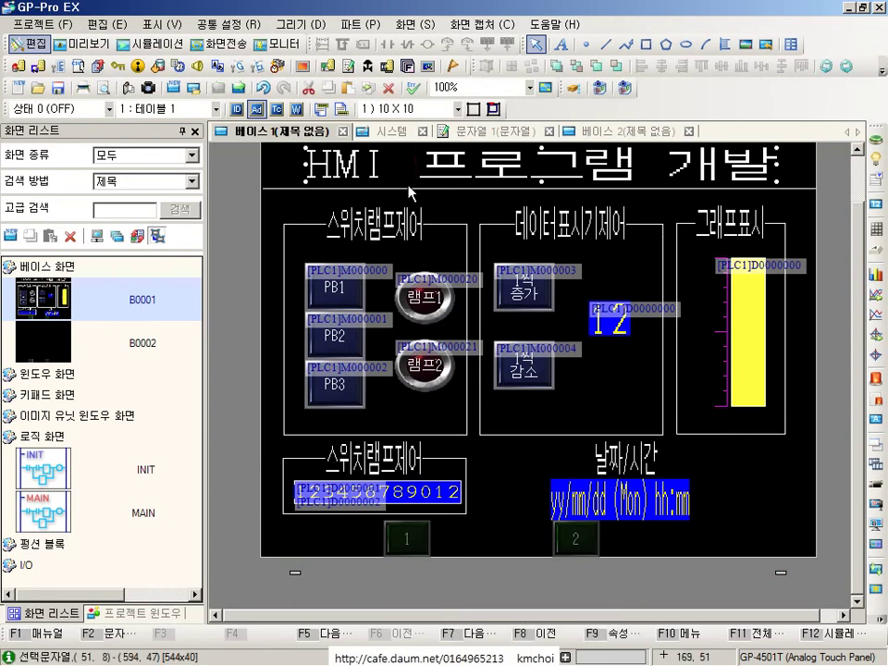
{"action": "key", "text": "ctrl+c"}
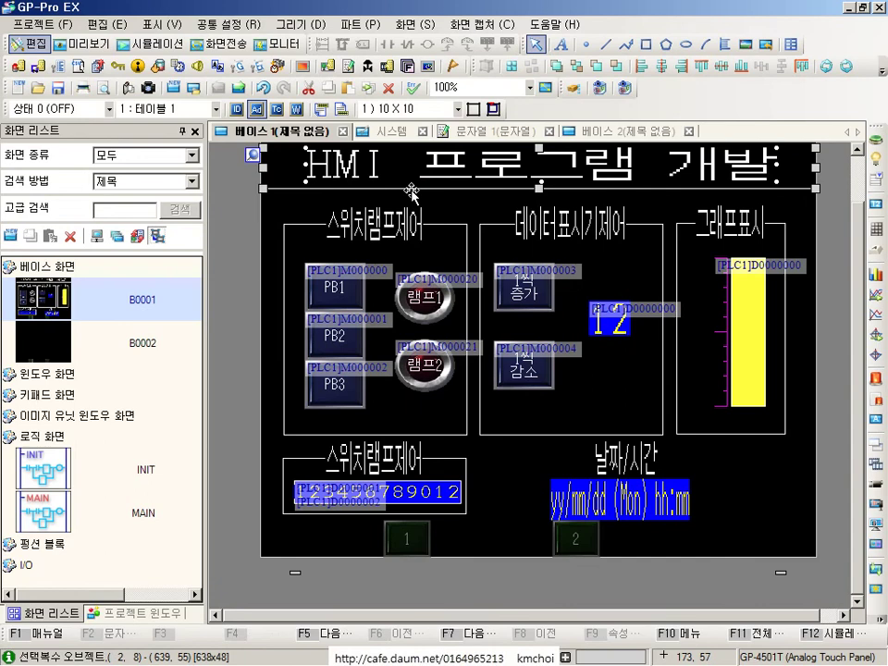
{"action": "key", "text": "Delete"}
{"action": "scroll", "coordinate": [615, 179], "scroll_direction": "up", "scroll_amount": 2}
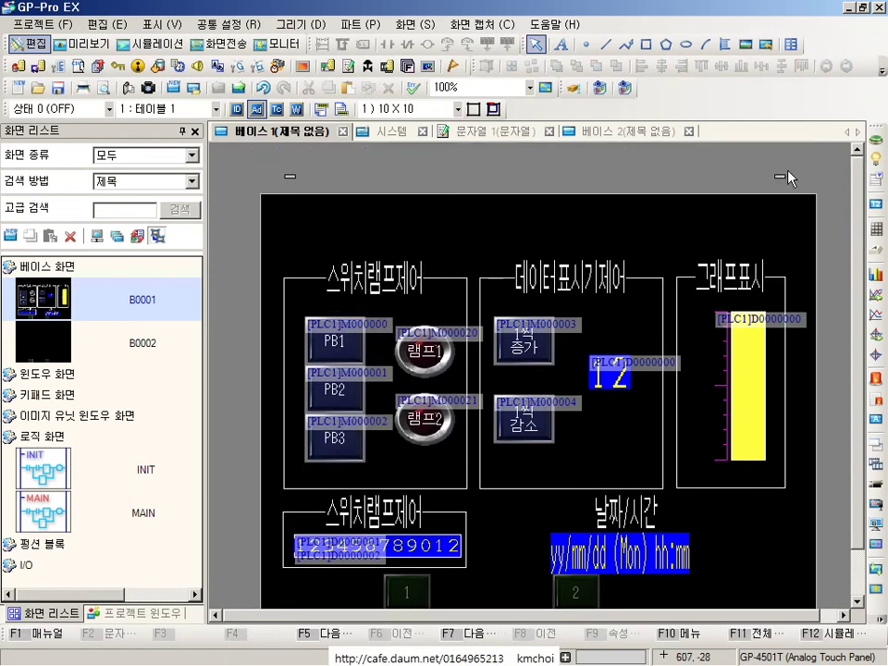
{"action": "key", "text": "ctrl+z"}
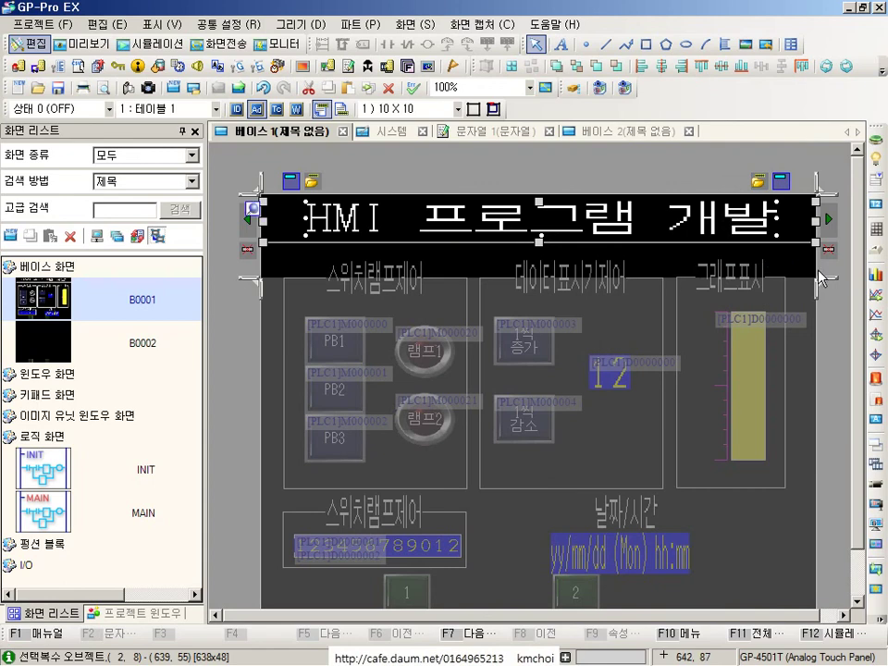
{"action": "left_click_drag", "start_coordinate": [817, 278], "coordinate": [817, 248]}
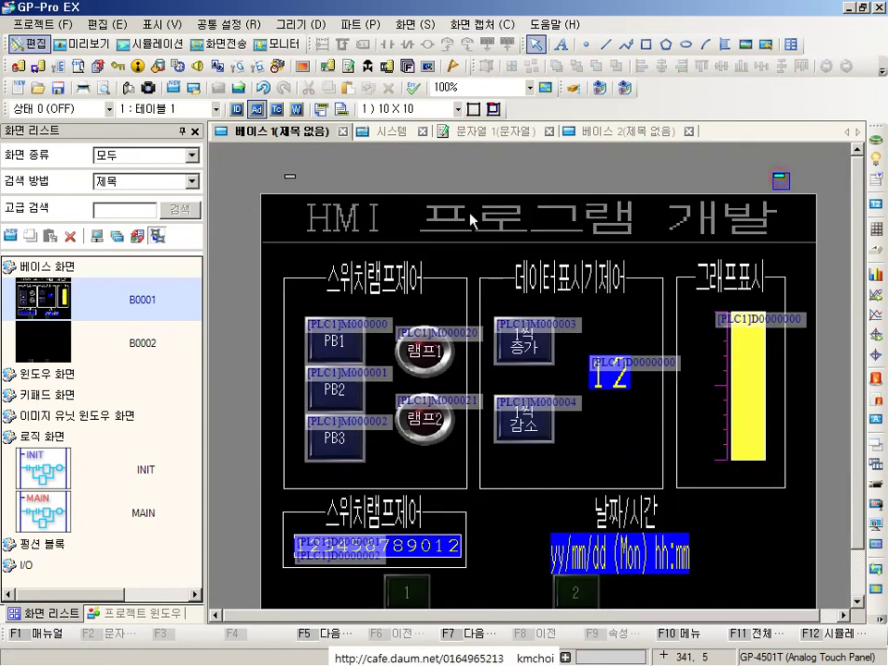
Show the shared title header on base screen B0002.
{"action": "double_click", "coordinate": [92, 343]}
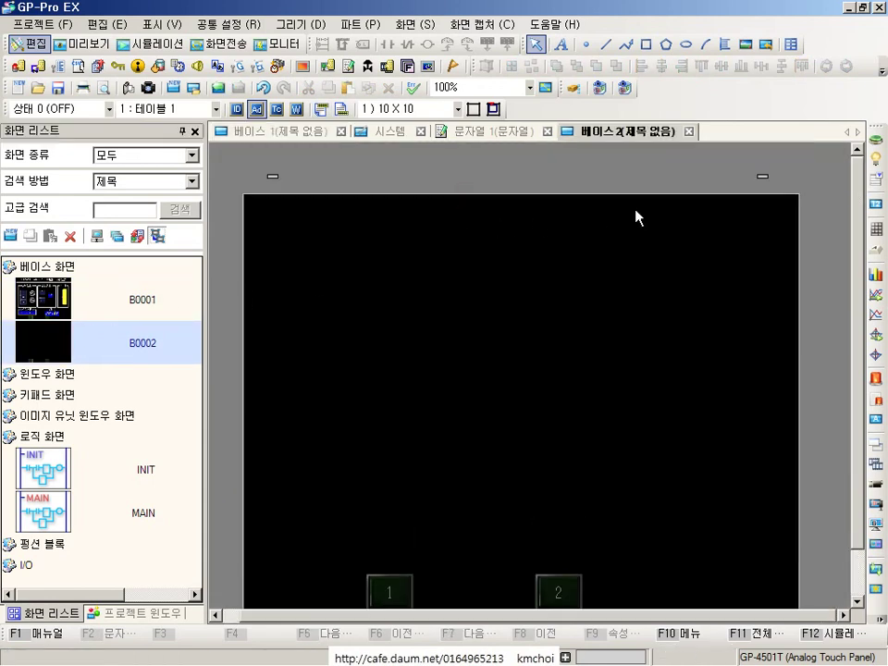
{"action": "key", "text": "ctrl+v"}
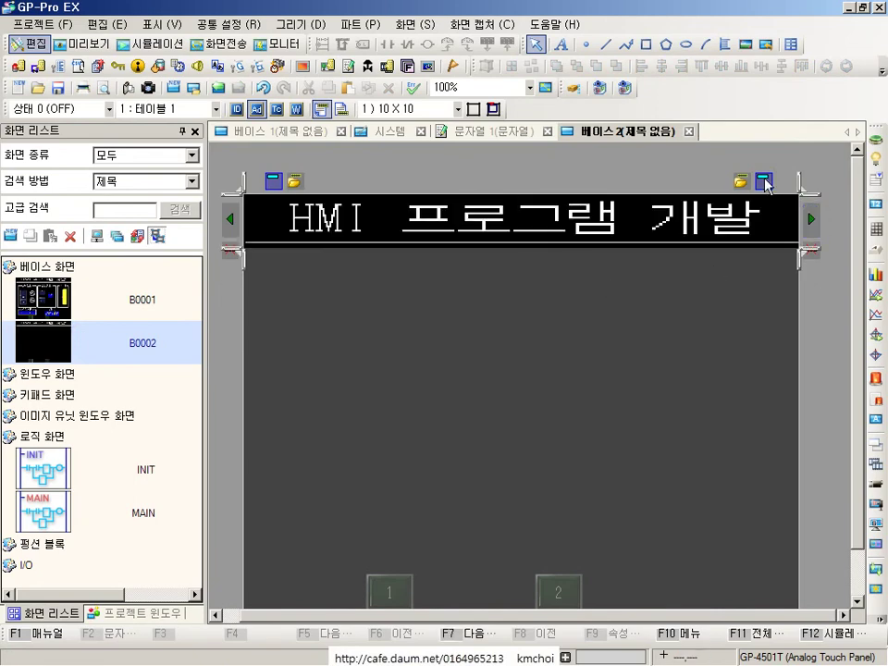
{"action": "left_click", "coordinate": [764, 181]}
On base screen B0001, copy the 그래프표시 label to the title row at about (558, 8) and change its text to 화면1.
{"action": "double_click", "coordinate": [131, 295]}
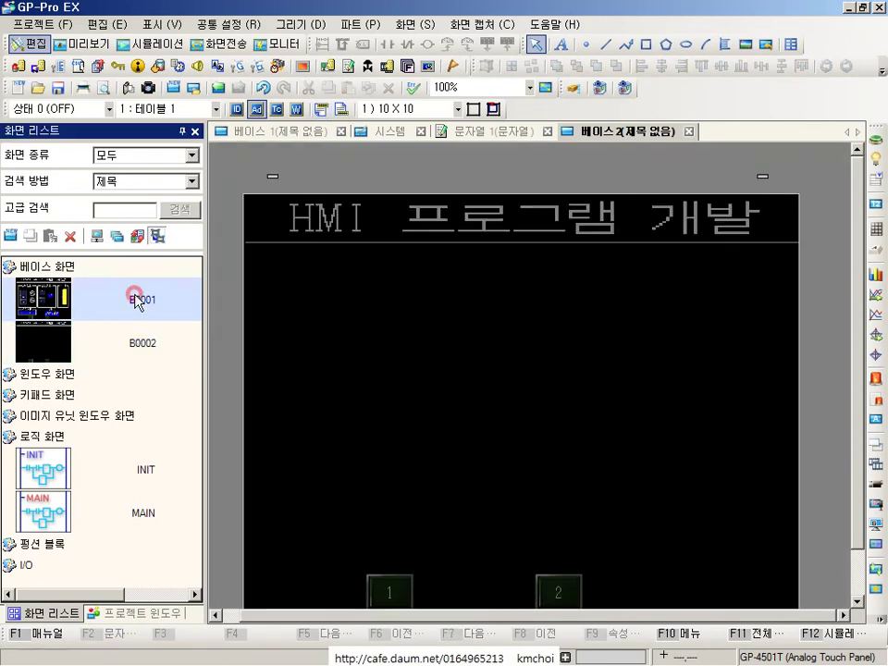
{"action": "left_click", "coordinate": [744, 279]}
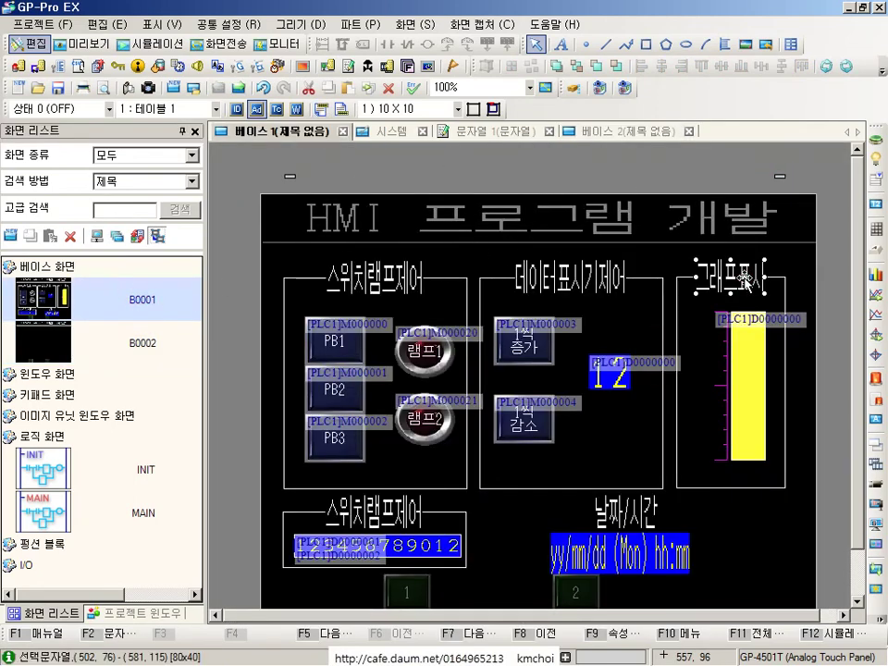
{"action": "left_click_drag", "start_coordinate": [745, 278], "coordinate": [771, 219]}
{"action": "double_click", "coordinate": [771, 218]}
{"action": "left_click", "coordinate": [343, 535]}
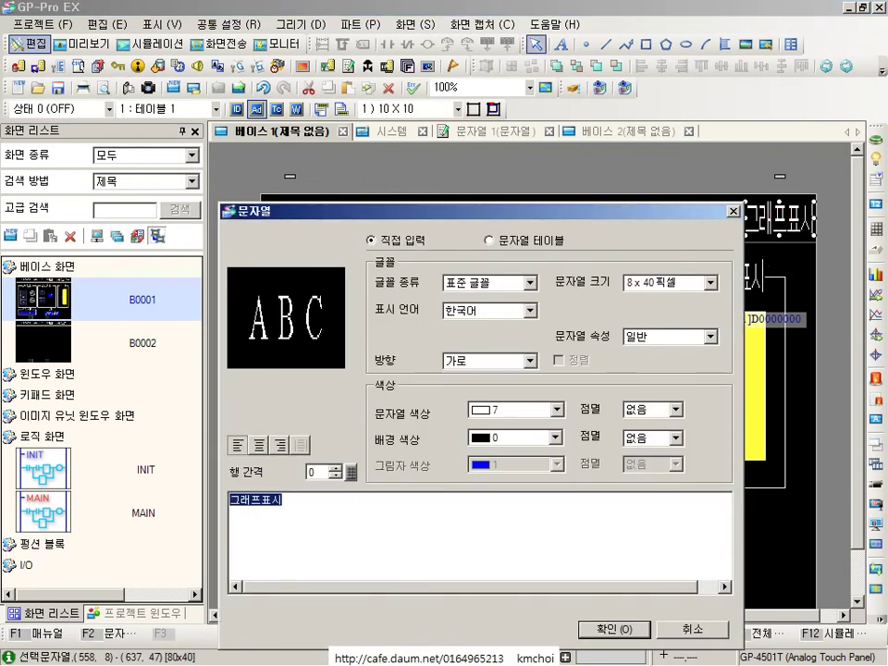
{"action": "type", "text": "화며"}
{"action": "left_click", "coordinate": [608, 629]}
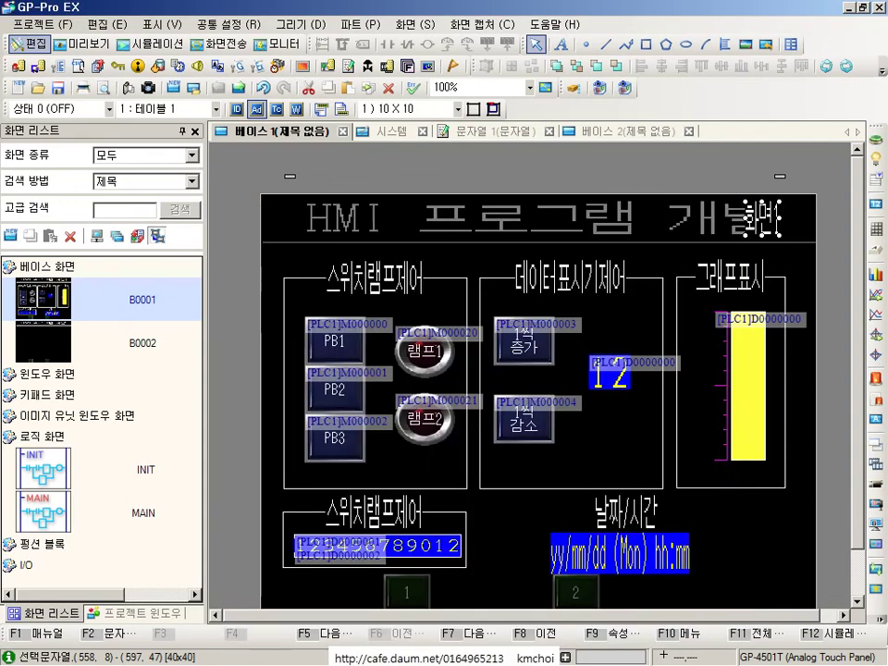
Nudge the 화면1 label right to about (597, 8), just past the title text.
{"action": "key", "text": "Right"}
{"action": "key", "text": "Right"}
{"action": "key", "text": "Right"}
{"action": "key", "text": "Right"}
{"action": "key", "text": "Right"}
{"action": "key", "text": "Right"}
{"action": "key", "text": "Right"}
{"action": "key", "text": "Right"}
{"action": "key", "text": "Right"}
{"action": "key", "text": "Right"}
{"action": "key", "text": "Right"}
{"action": "key", "text": "Right"}
{"action": "key", "text": "Right"}
{"action": "key", "text": "Right"}
{"action": "key", "text": "Right"}
{"action": "key", "text": "Right"}
{"action": "key", "text": "Right"}
{"action": "key", "text": "Right"}
{"action": "key", "text": "Right"}
{"action": "key", "text": "Right"}
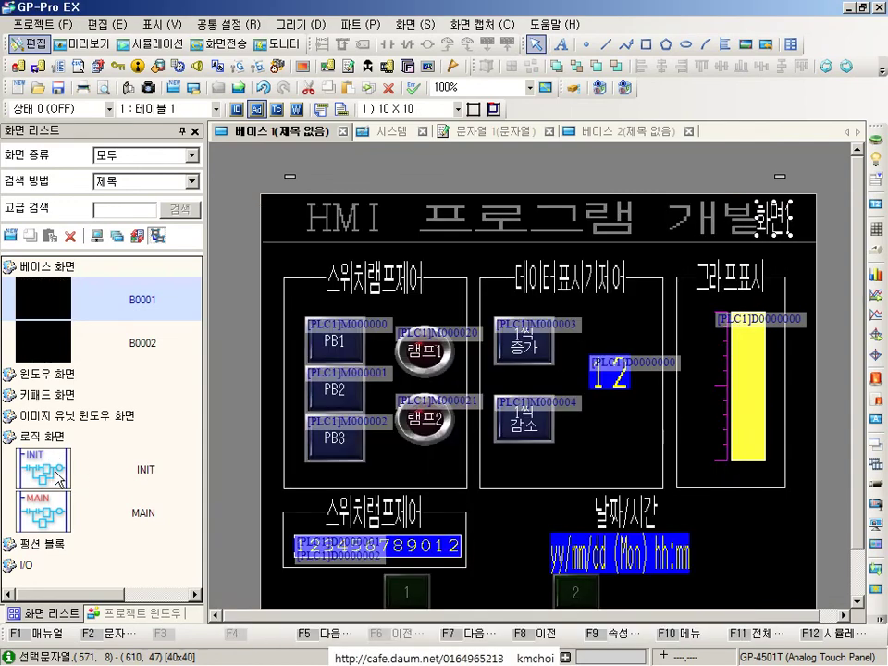
{"action": "key", "text": "Right"}
{"action": "key", "text": "Right"}
{"action": "key", "text": "Right"}
{"action": "key", "text": "Right"}
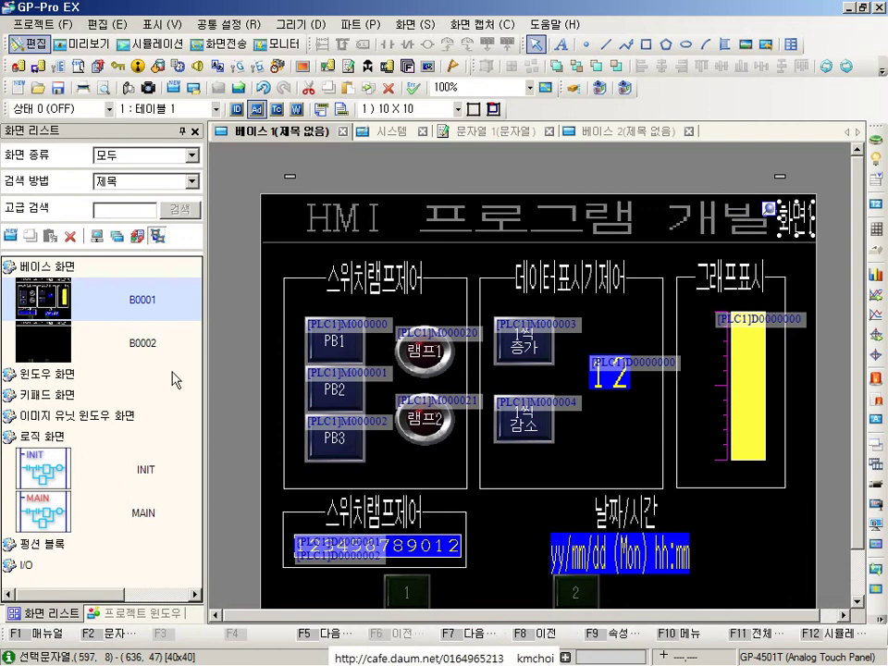
Copy the 화면1 label onto base screen B0002 at the same place and change its text to 화면2.
{"action": "double_click", "coordinate": [156, 344]}
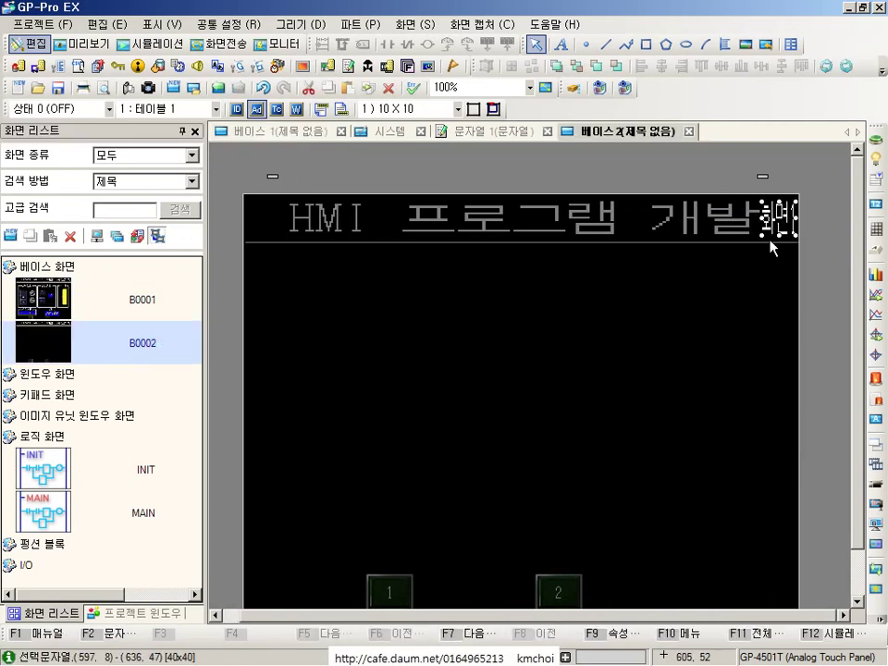
{"action": "double_click", "coordinate": [790, 225]}
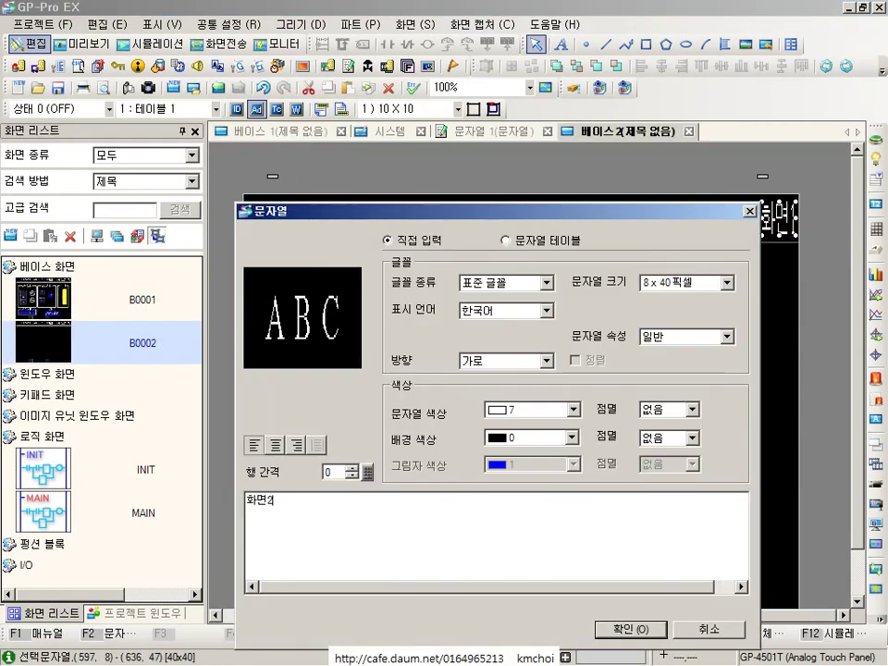
{"action": "key", "text": "alt+o"}
{"action": "left_click", "coordinate": [548, 467]}
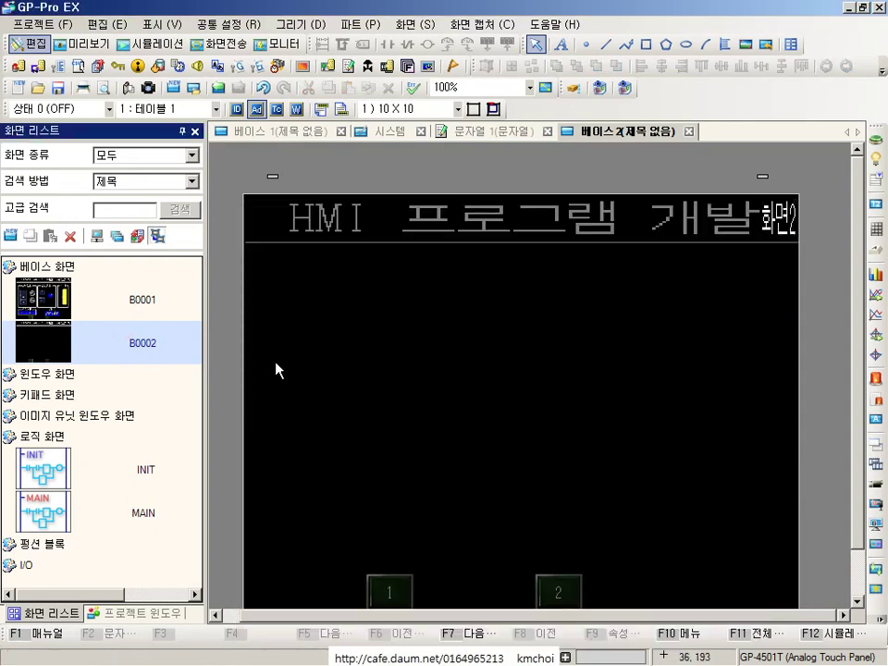
Copy the upper 스위치램프제어 title and its frame from base screen B0001 to base screen B0002.
{"action": "double_click", "coordinate": [149, 293]}
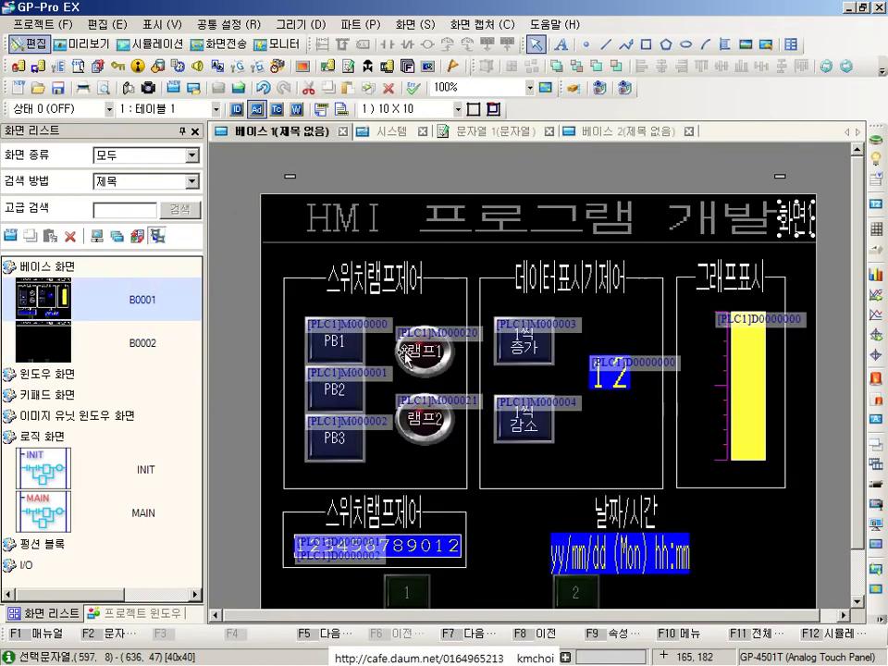
{"action": "left_click", "coordinate": [452, 277], "text": "shift"}
{"action": "double_click", "coordinate": [153, 345]}
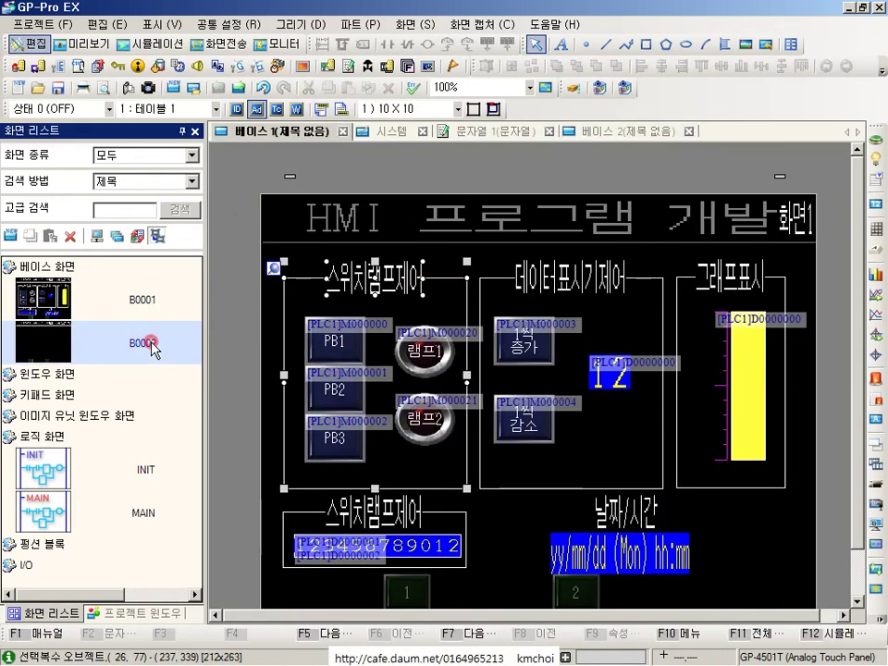
{"action": "key", "text": "ctrl+v"}
Change the copied frame's title to 그림표시기 and centre it on the frame's upper edge.
{"action": "double_click", "coordinate": [357, 280]}
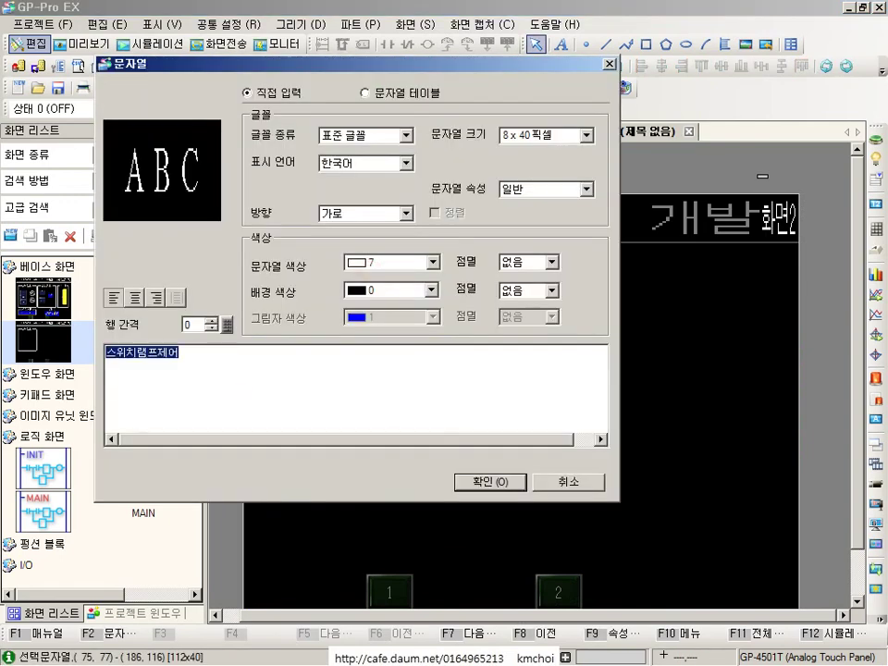
{"action": "key", "text": "Delete"}
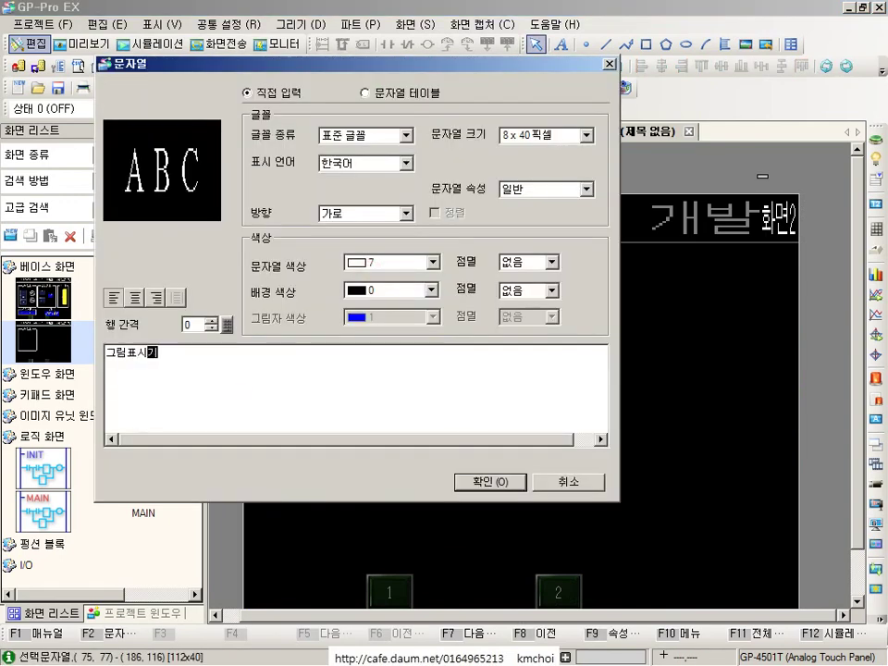
{"action": "type", "text": "그림표시기"}
{"action": "key", "text": "Return"}
{"action": "key", "text": "Right"}
{"action": "key", "text": "Right"}
{"action": "key", "text": "Right"}
{"action": "key", "text": "Right"}
{"action": "key", "text": "Right"}
{"action": "key", "text": "Right"}
{"action": "key", "text": "Right"}
{"action": "key", "text": "Right"}
{"action": "key", "text": "Right"}
{"action": "key", "text": "Right"}
{"action": "key", "text": "Right"}
{"action": "key", "text": "Right"}
{"action": "key", "text": "Right"}
{"action": "key", "text": "Right"}
{"action": "key", "text": "Right"}
{"action": "key", "text": "Right"}
{"action": "key", "text": "Right"}
{"action": "key", "text": "Right"}
{"action": "key", "text": "Right"}
{"action": "key", "text": "Right"}
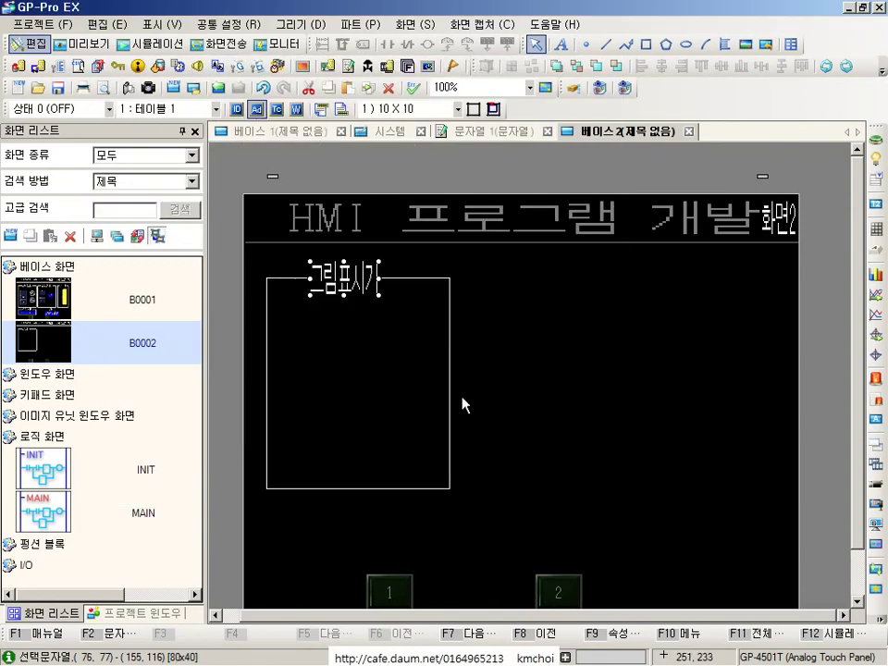
Duplicate the 그림표시기 frame and title to the right half of base screen B0002, with the title at about (428, 87).
{"action": "left_click", "coordinate": [419, 278], "text": "shift"}
{"action": "left_click_drag", "start_coordinate": [419, 278], "coordinate": [647, 337]}
{"action": "left_click", "coordinate": [638, 288]}
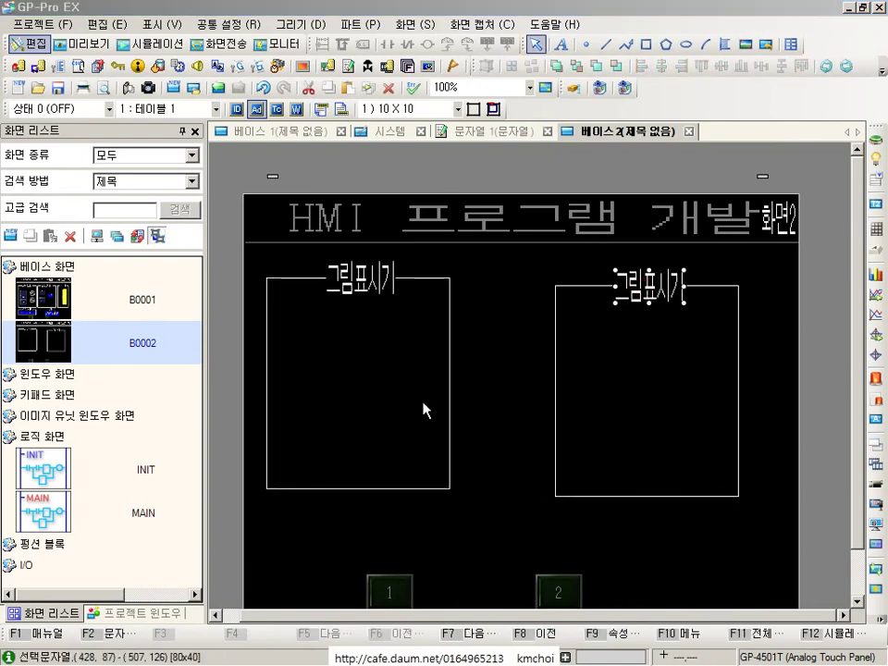
Change the duplicated frame's title to 윈도우띄우기.
{"action": "double_click", "coordinate": [606, 275]}
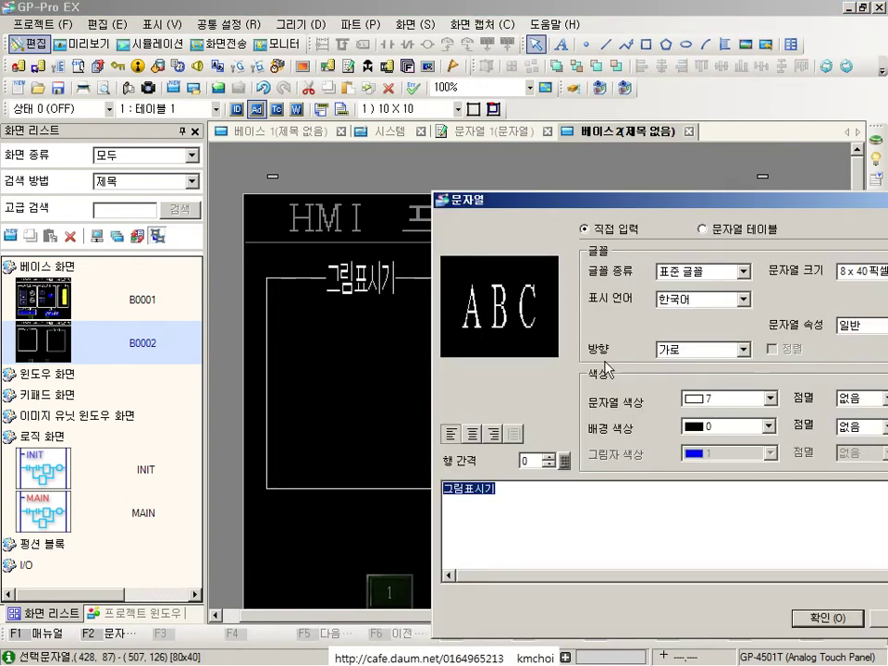
{"action": "type", "text": "ㅇ"}
{"action": "type", "text": "도우ㄸ"}
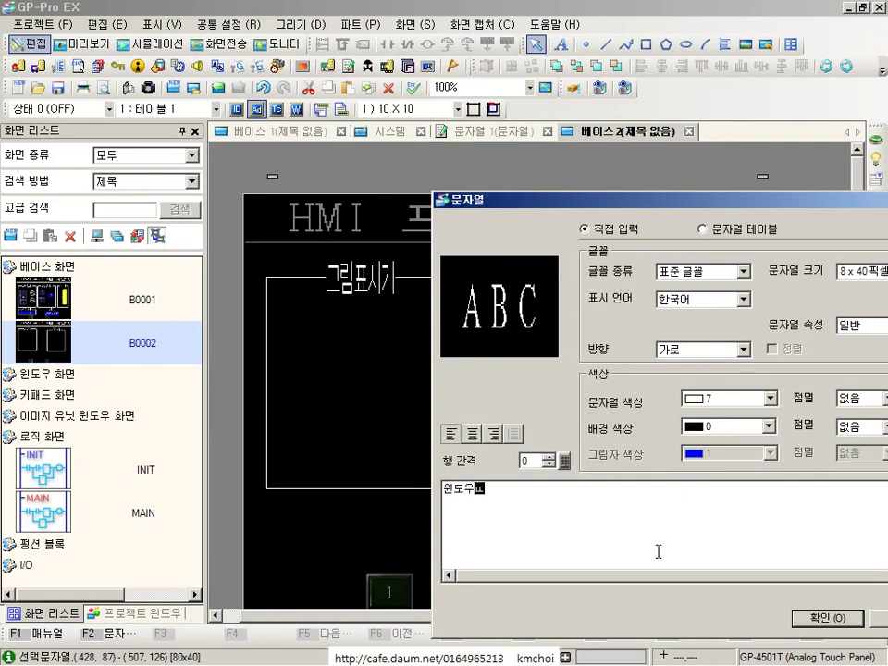
{"action": "type", "text": "띄움"}
{"action": "key", "text": "Tab"}
{"action": "key", "text": "Return"}
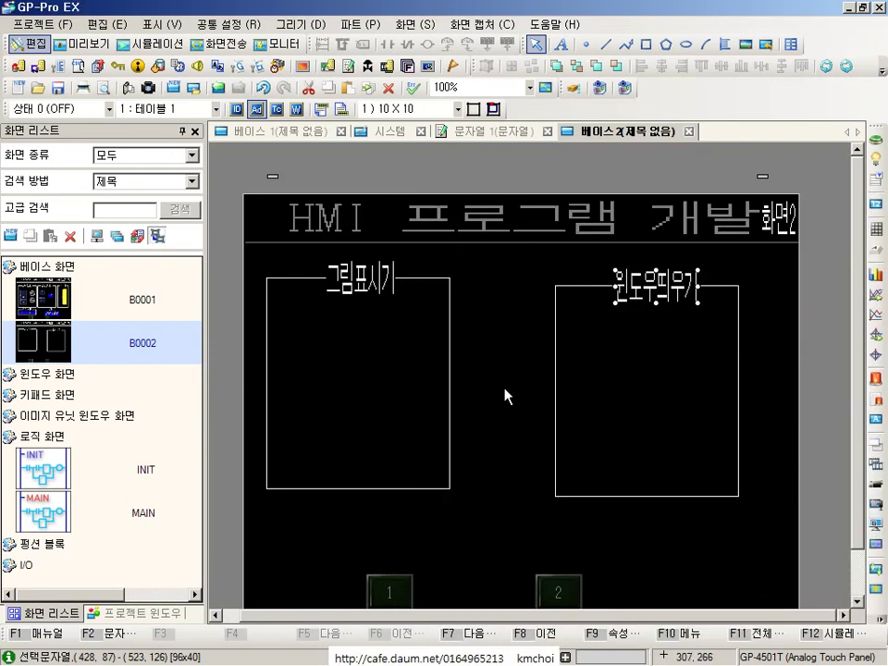
{"action": "left_click", "coordinate": [361, 361]}
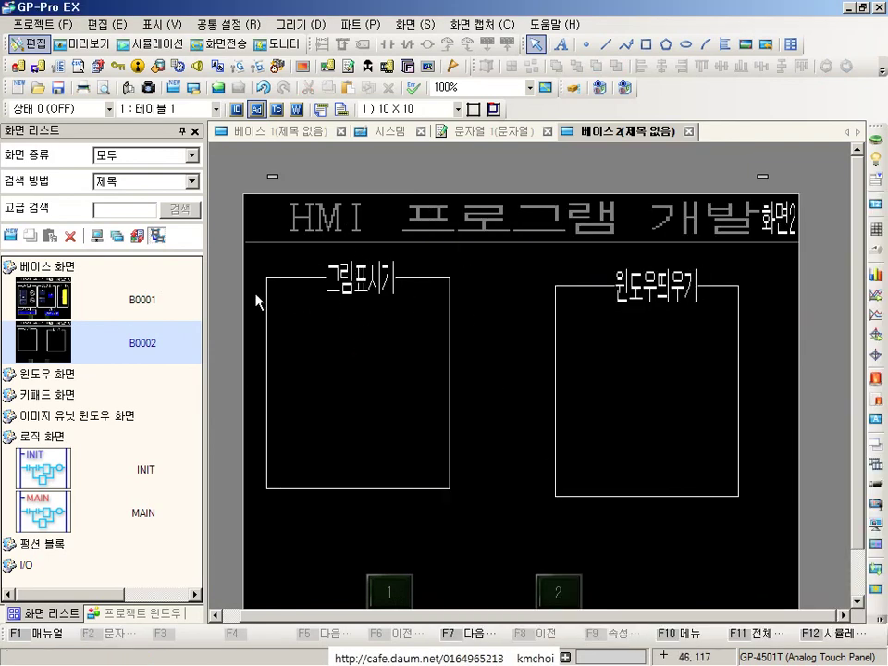
Copy the PB1, PB2 and PB3 switches from base screen B0001 into the 그림표시기 frame on base screen B0002.
{"action": "double_click", "coordinate": [80, 295]}
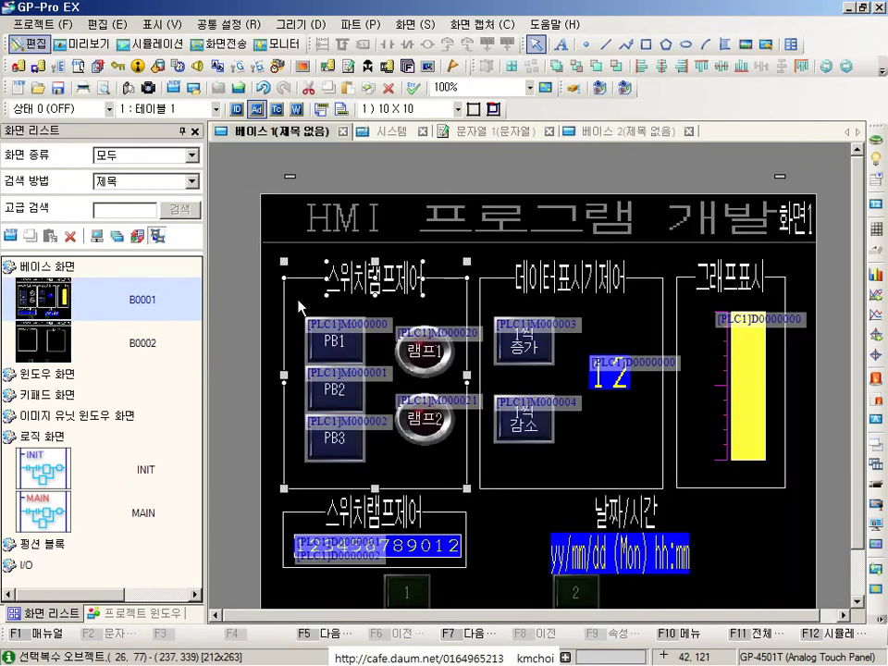
{"action": "left_click_drag", "start_coordinate": [294, 301], "coordinate": [393, 479]}
{"action": "key", "text": "ctrl+c"}
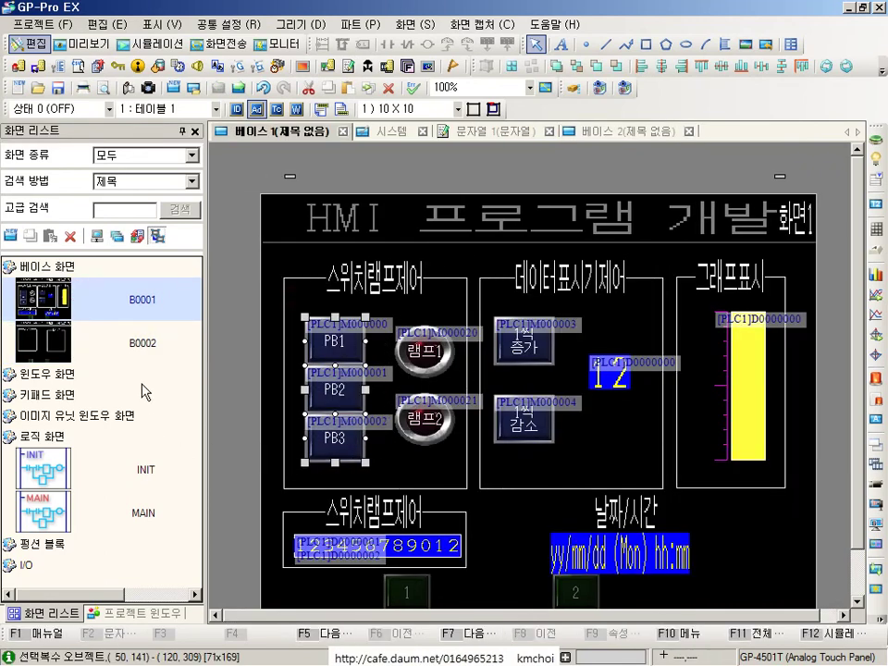
{"action": "double_click", "coordinate": [142, 346]}
{"action": "key", "text": "ctrl+v"}
{"action": "left_click", "coordinate": [309, 362]}
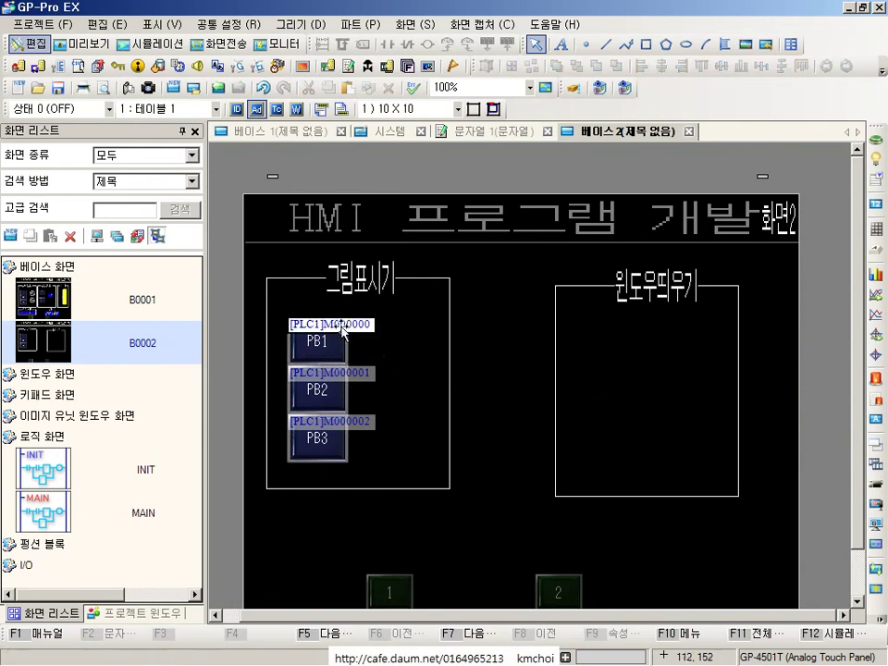
Check the addresses used on B0001, and set the copied PB1 switch's bit address to [PLC1]M000005 with the 비트 모멘터리 action.
{"action": "double_click", "coordinate": [64, 295]}
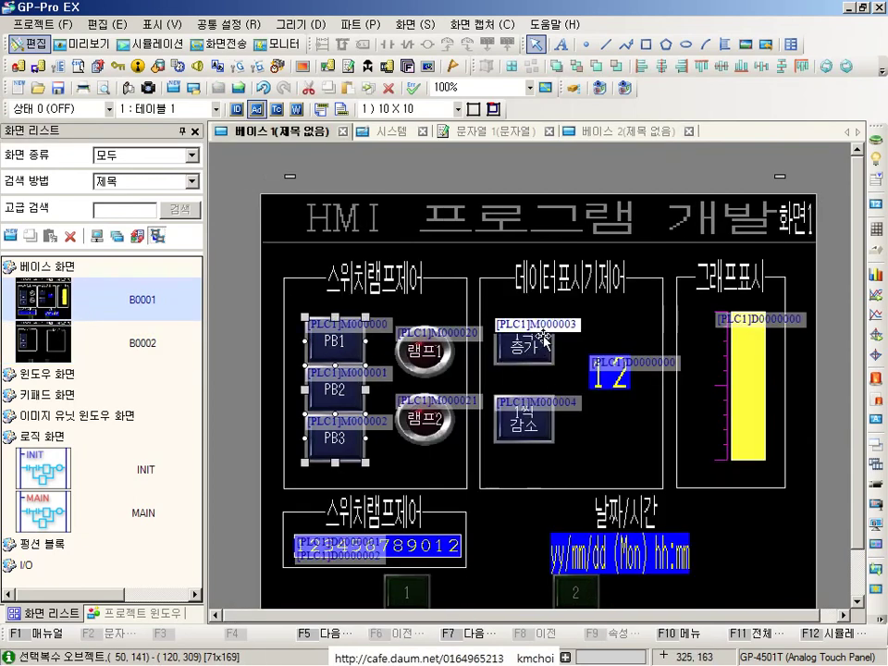
{"action": "double_click", "coordinate": [111, 340]}
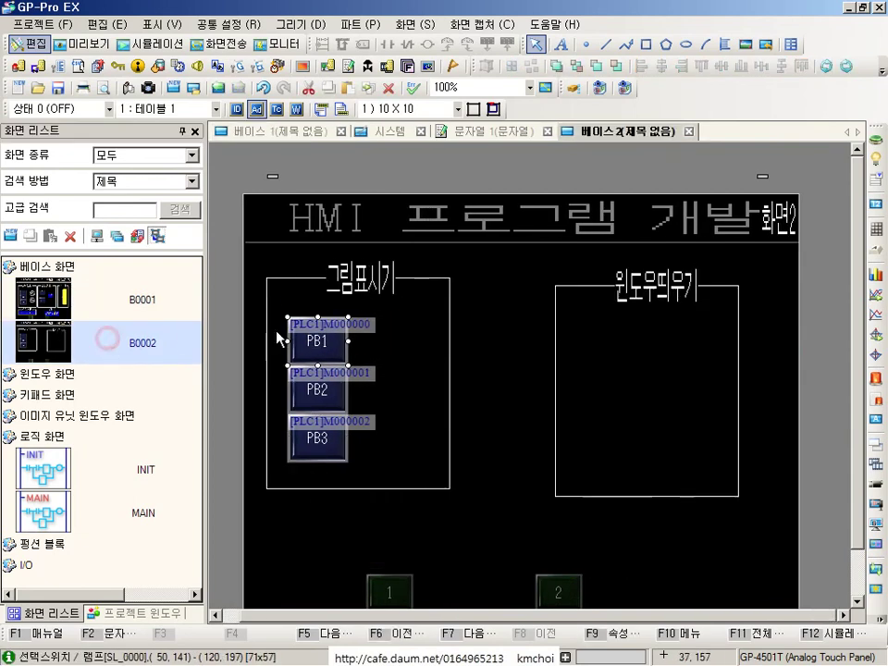
{"action": "left_click", "coordinate": [311, 339]}
{"action": "double_click", "coordinate": [332, 343]}
{"action": "left_click", "coordinate": [341, 269]}
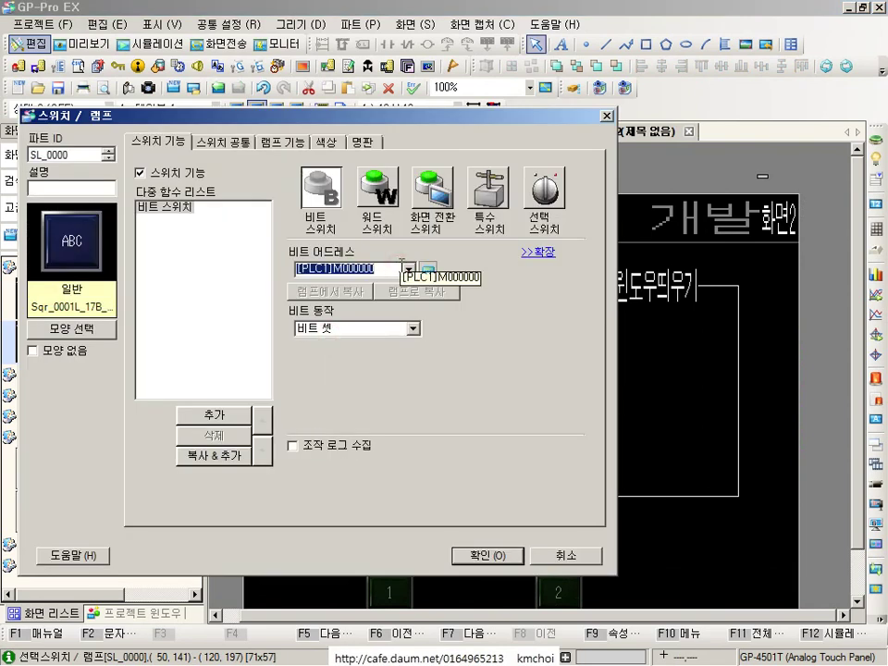
{"action": "left_click", "coordinate": [401, 266]}
{"action": "key", "text": "BackSpace"}
{"action": "type", "text": "5"}
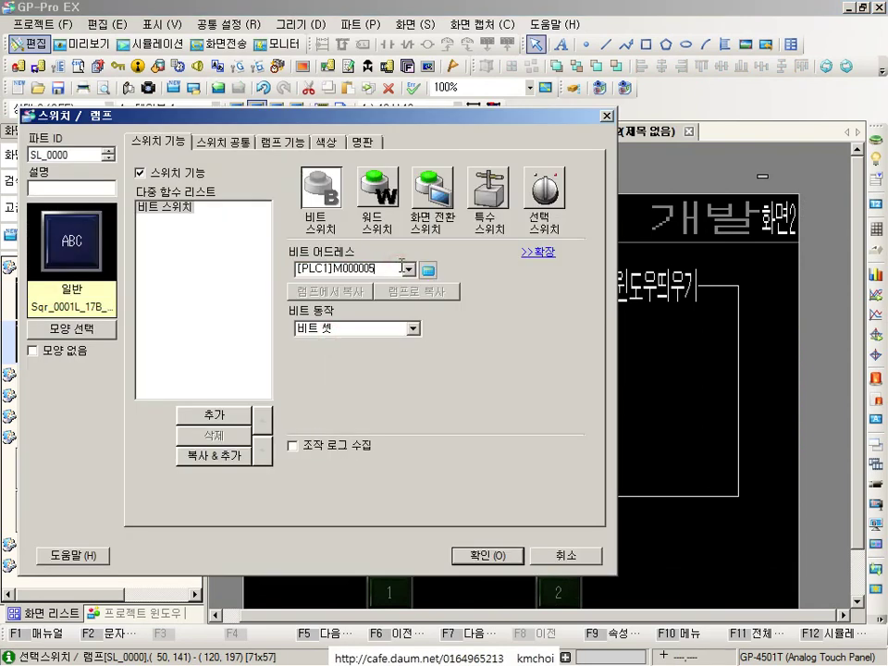
{"action": "left_click", "coordinate": [366, 329]}
{"action": "left_click", "coordinate": [351, 362]}
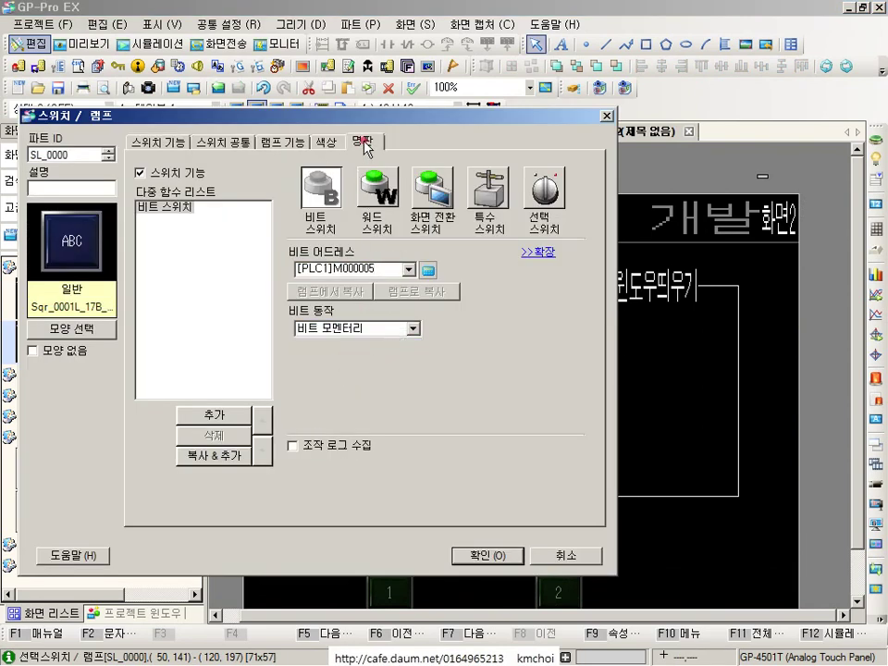
Change the copied PB1 switch's label to 주먹.
{"action": "left_click", "coordinate": [364, 144]}
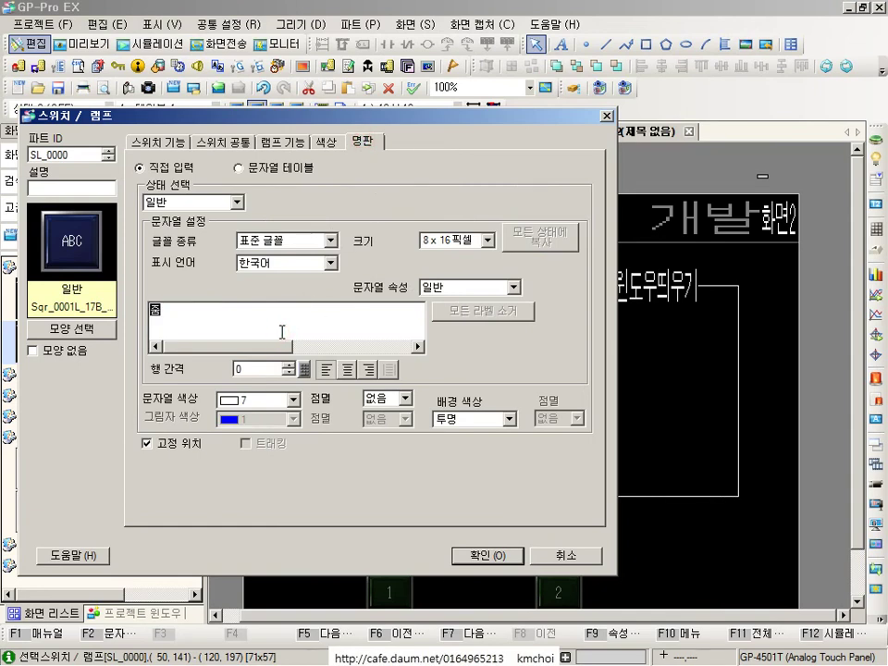
{"action": "type", "text": "먹"}
{"action": "key", "text": "Tab"}
{"action": "key", "text": "Return"}
Set the copied PB2 switch's bit address to [PLC1]M000006 and its label to 가위.
{"action": "left_click", "coordinate": [336, 402]}
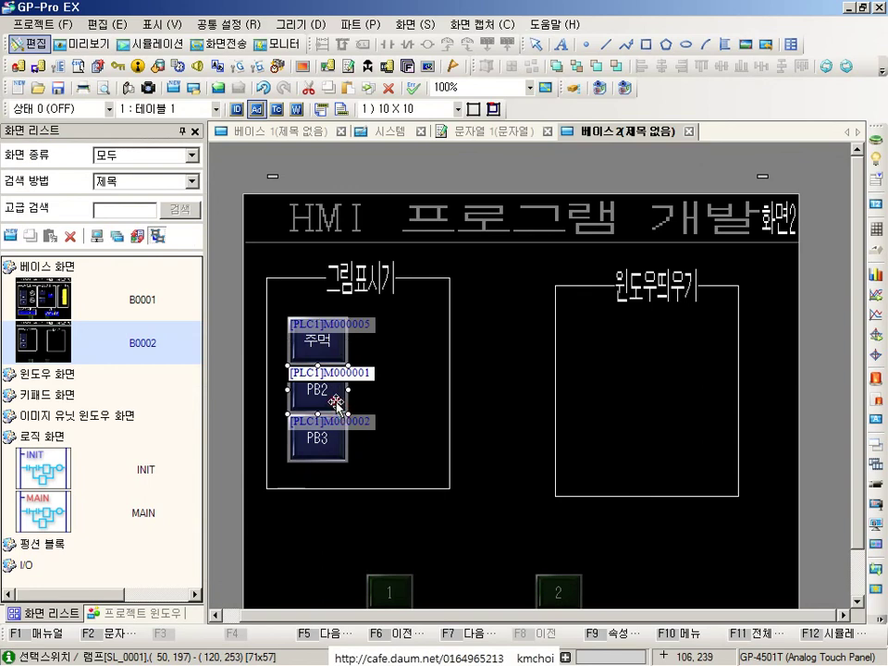
{"action": "double_click", "coordinate": [336, 404]}
{"action": "left_click", "coordinate": [376, 320]}
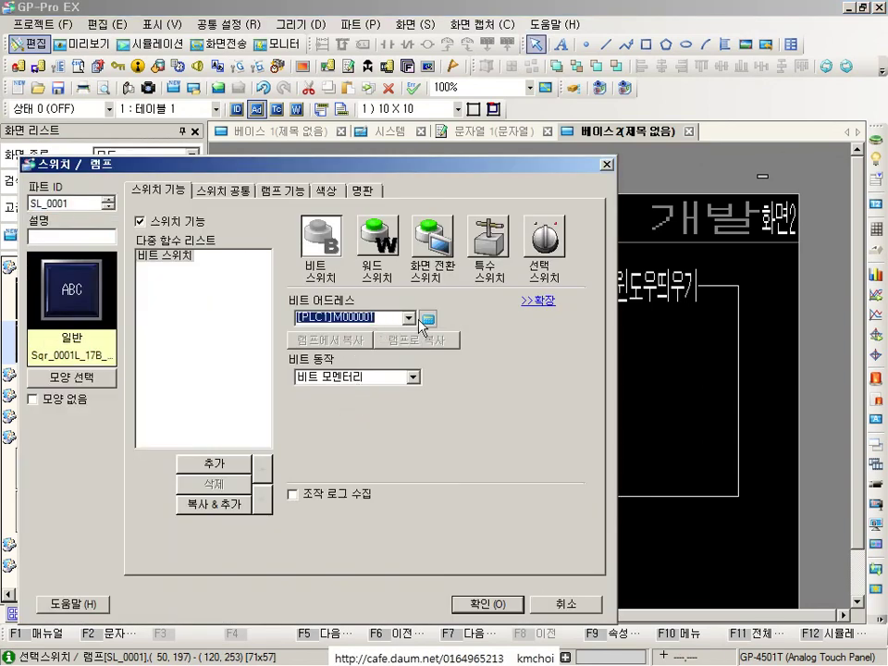
{"action": "key", "text": "Right"}
{"action": "key", "text": "BackSpace"}
{"action": "type", "text": "6"}
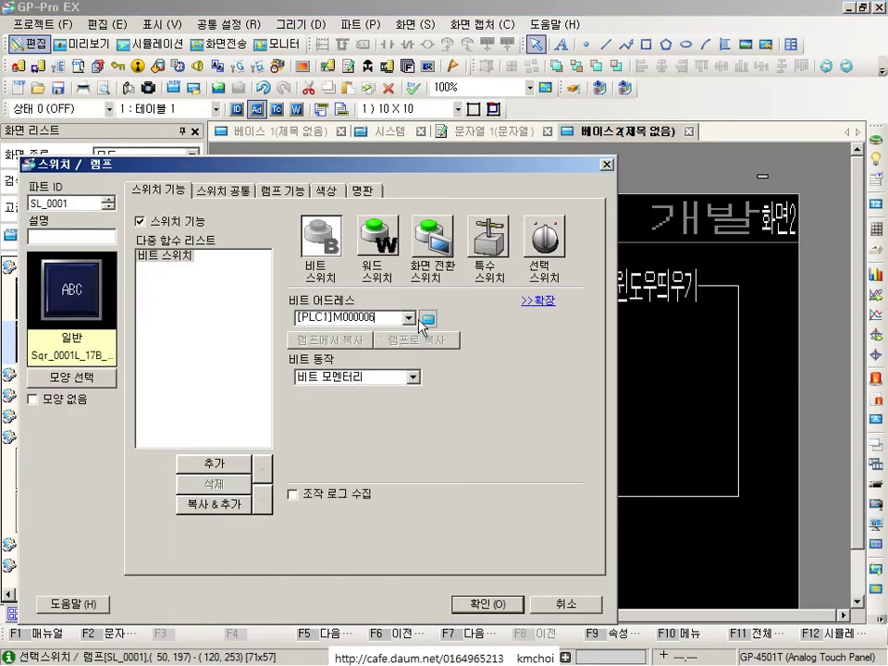
{"action": "left_click", "coordinate": [360, 191]}
{"action": "left_click_drag", "start_coordinate": [217, 372], "coordinate": [151, 359]}
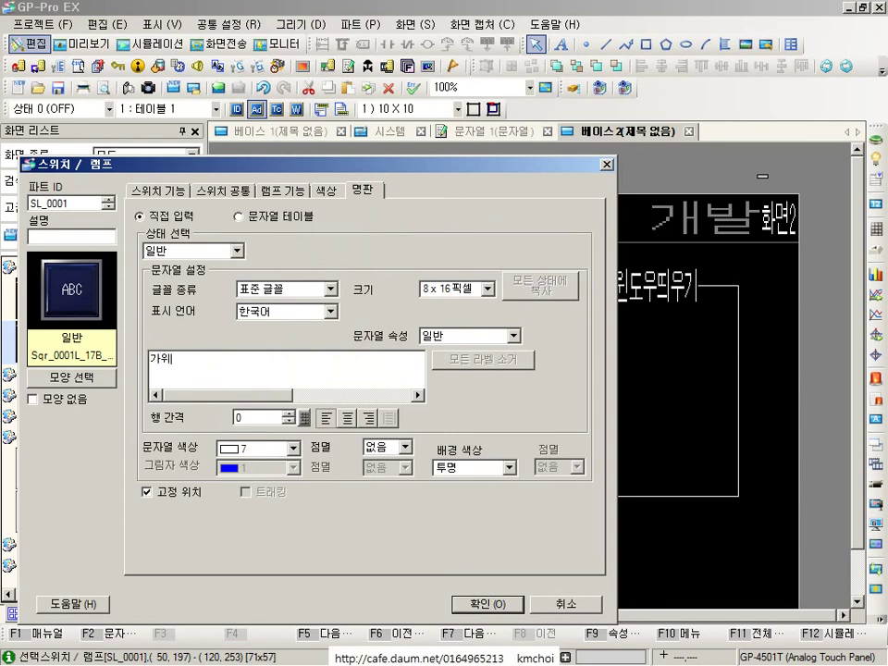
{"action": "type", "text": "가위"}
{"action": "key", "text": "Return"}
{"action": "double_click", "coordinate": [329, 347]}
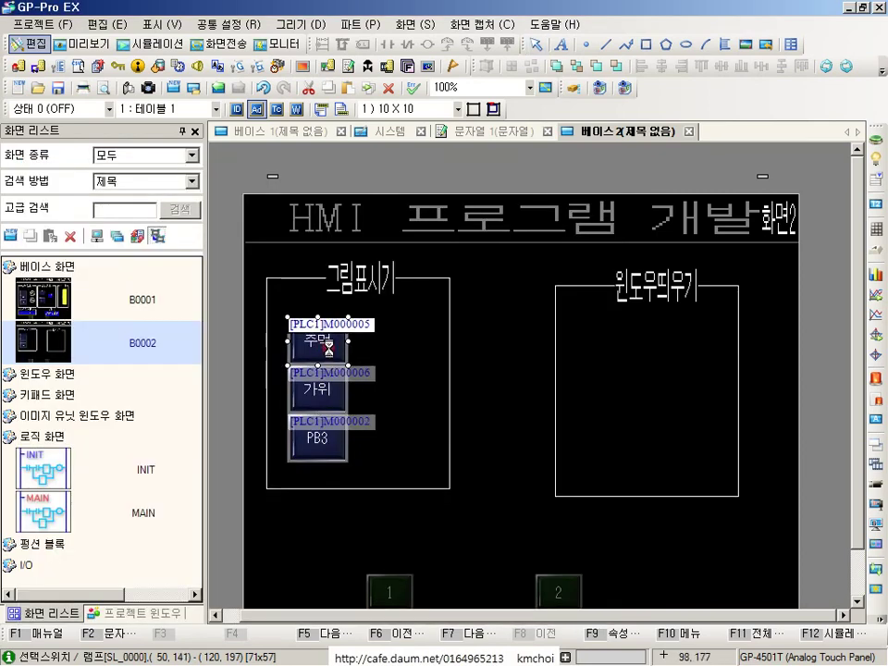
{"action": "key", "text": "Escape"}
Set the copied PB3 switch's bit address to [PLC1]M000007 and its label to 보.
{"action": "left_click", "coordinate": [326, 392]}
{"action": "left_click", "coordinate": [337, 444]}
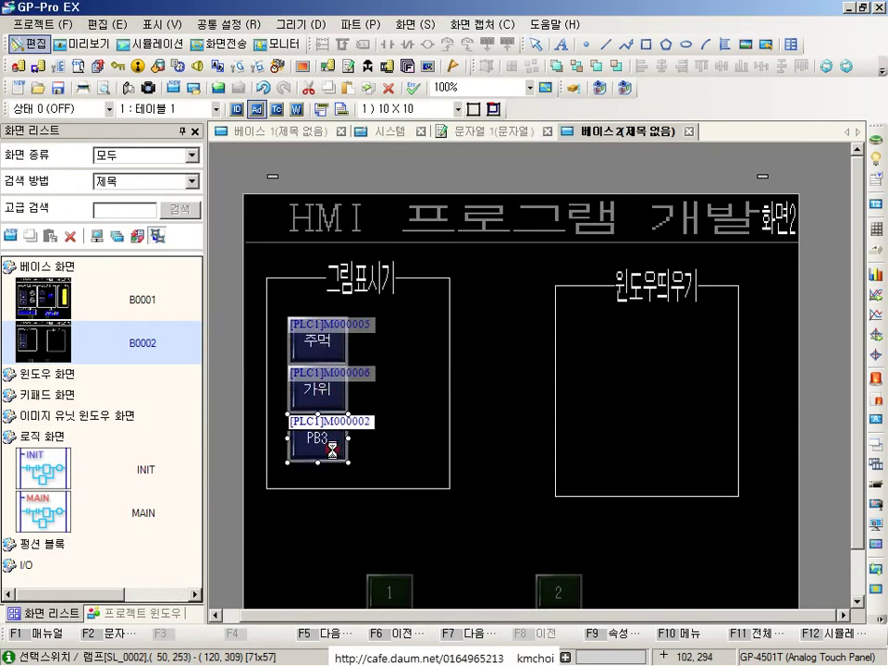
{"action": "double_click", "coordinate": [334, 442]}
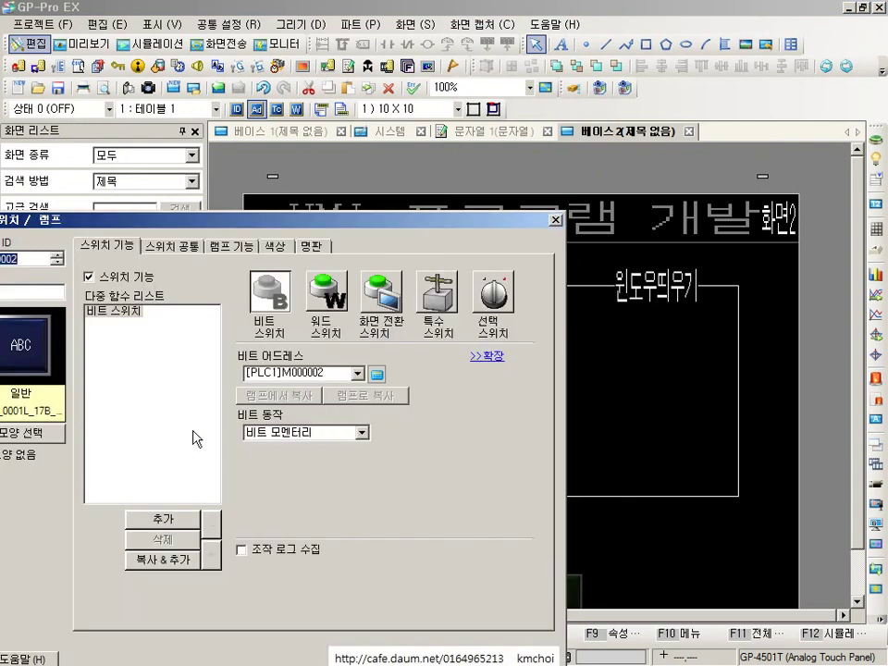
{"action": "left_click", "coordinate": [337, 374]}
{"action": "double_click", "coordinate": [337, 374]}
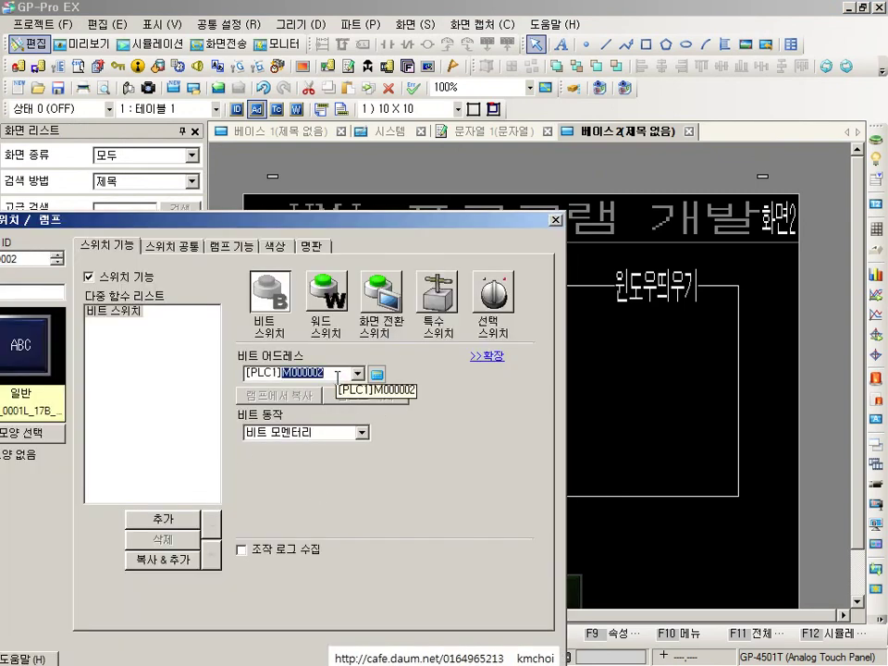
{"action": "type", "text": "M000007"}
{"action": "left_click", "coordinate": [308, 245]}
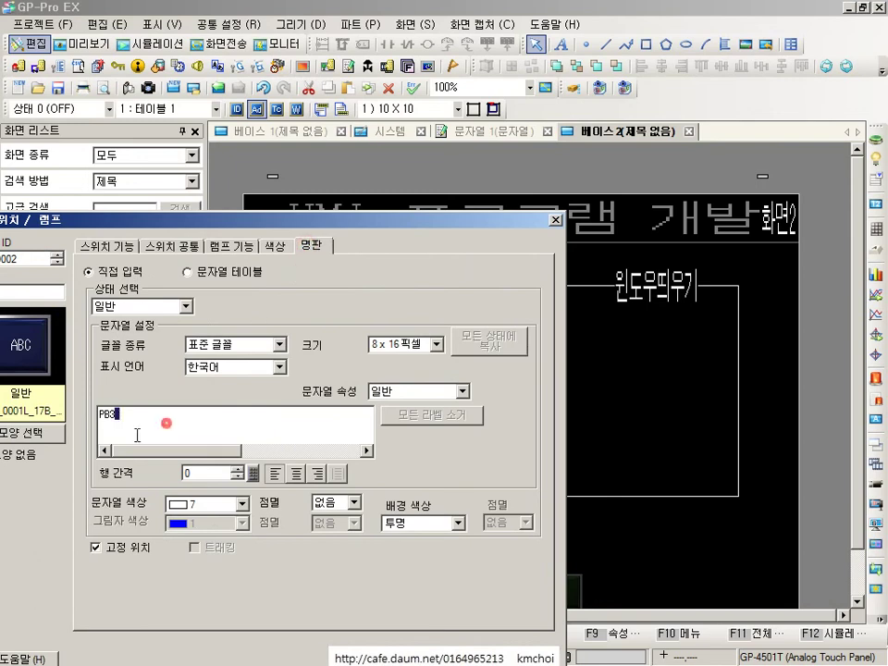
{"action": "left_click_drag", "start_coordinate": [137, 435], "coordinate": [97, 417]}
{"action": "type", "text": "보"}
{"action": "left_click", "coordinate": [428, 658]}
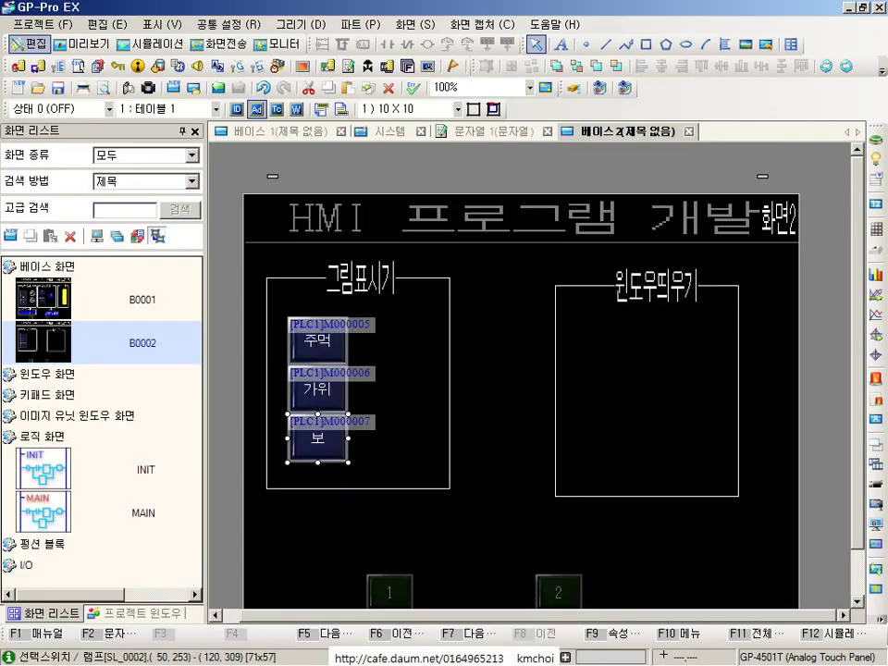
Widen the 그림표시기 frame by extending its right edge toward the 윈도우띄우기 frame.
{"action": "left_click", "coordinate": [449, 382]}
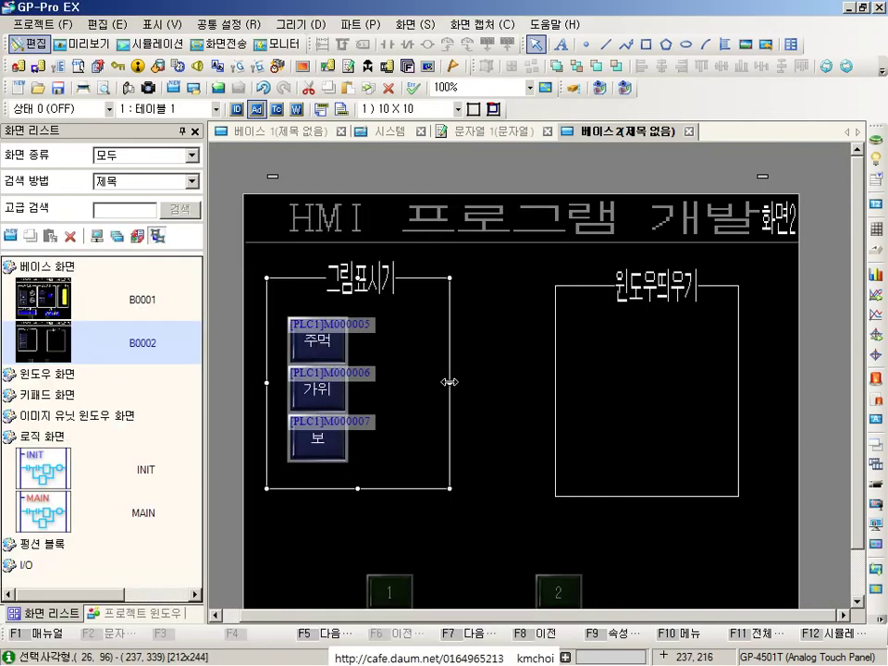
{"action": "left_click_drag", "start_coordinate": [450, 381], "coordinate": [480, 381]}
{"action": "left_click", "coordinate": [396, 361]}
Place a 그림 표시기 part about 121 by 114 pixels beside the three switches, inside the 그림표시기 frame.
{"action": "left_click", "coordinate": [292, 13]}
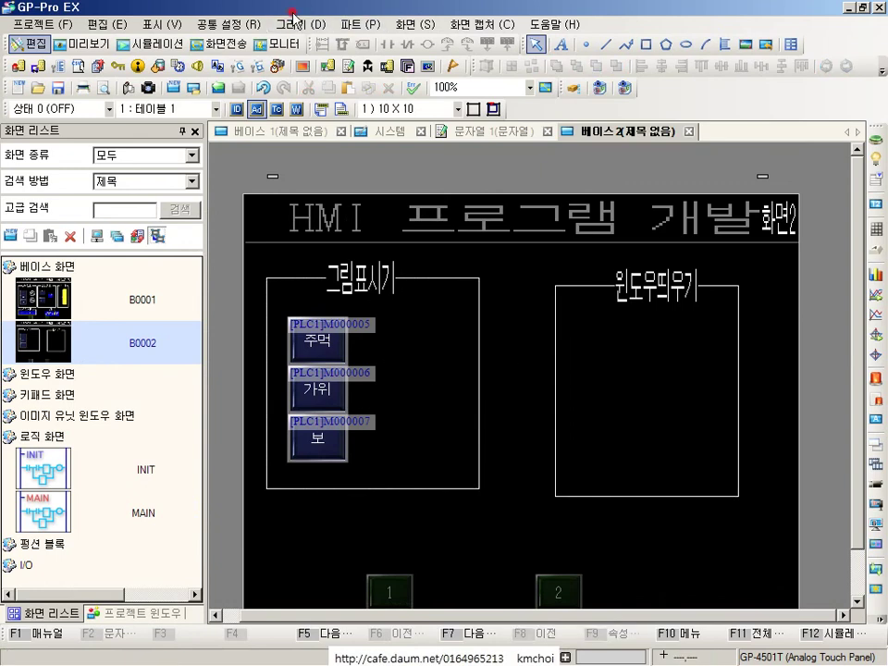
{"action": "left_click", "coordinate": [363, 24]}
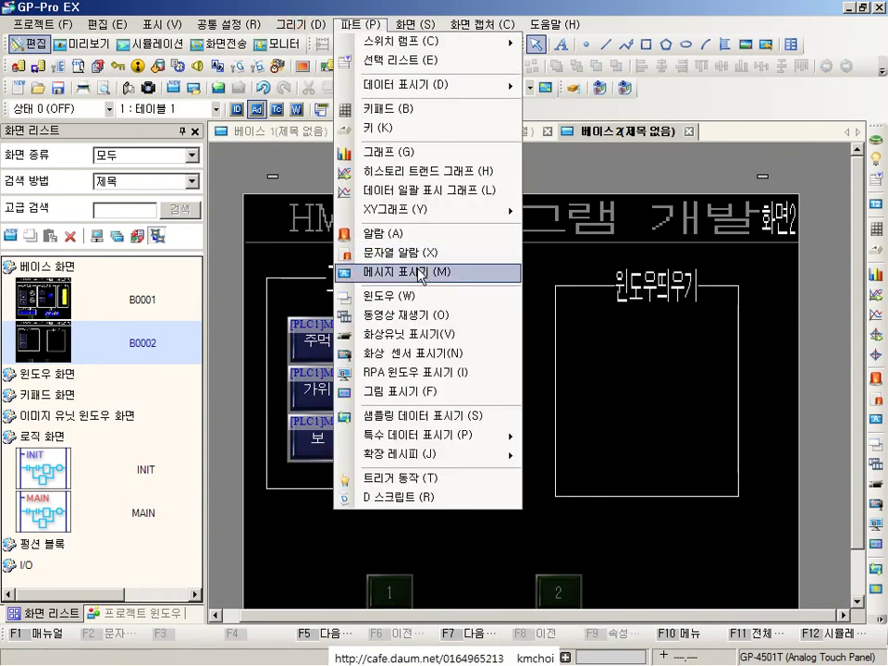
{"action": "left_click", "coordinate": [421, 390]}
{"action": "left_click_drag", "start_coordinate": [381, 339], "coordinate": [483, 437]}
{"action": "left_click_drag", "start_coordinate": [445, 389], "coordinate": [424, 384]}
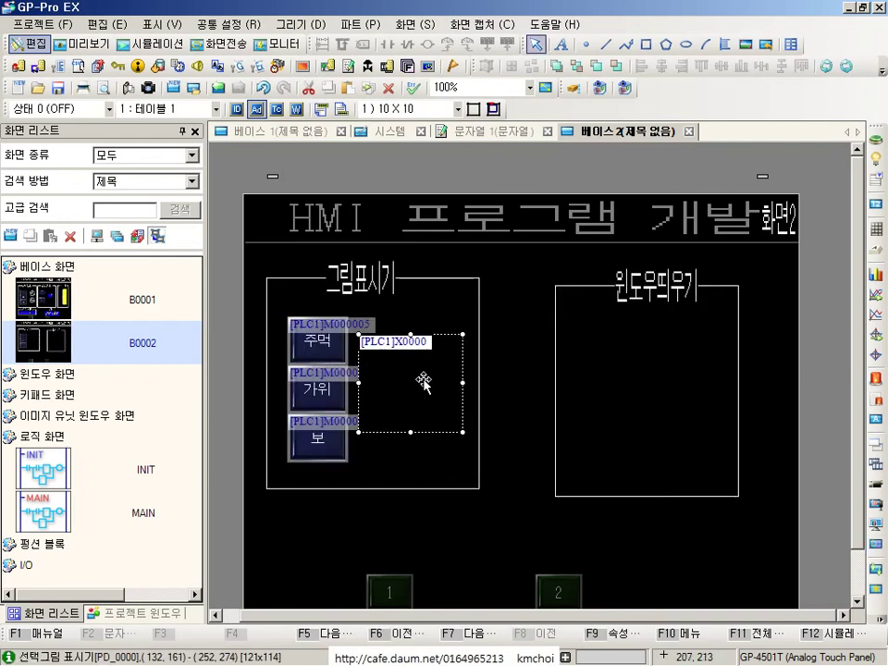
Configure the picture display as 상태 표시 with screen type 이미지 and screen designation 어드레스.
{"action": "double_click", "coordinate": [424, 382]}
{"action": "left_click", "coordinate": [426, 248]}
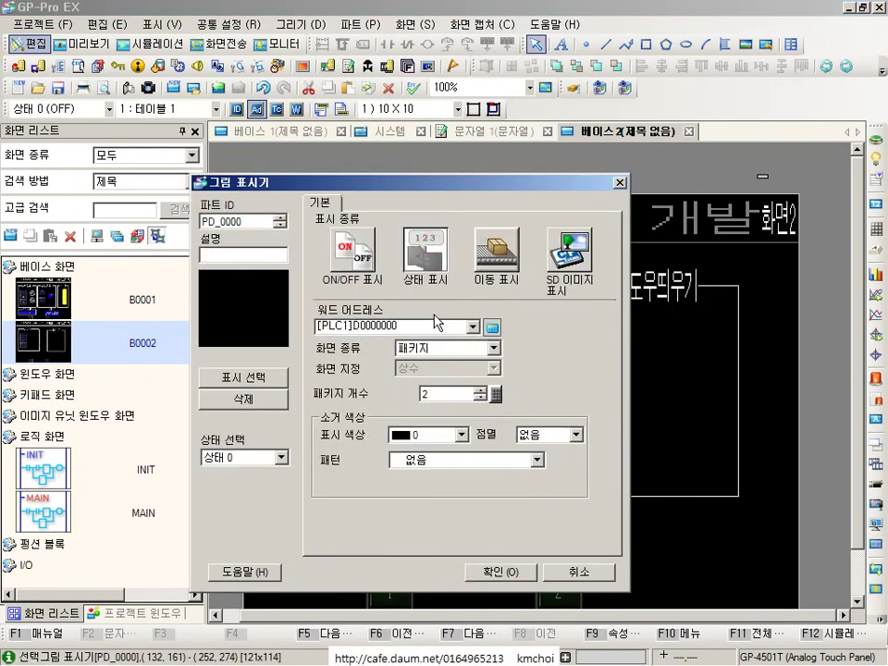
{"action": "left_click", "coordinate": [435, 350]}
{"action": "left_click", "coordinate": [423, 375]}
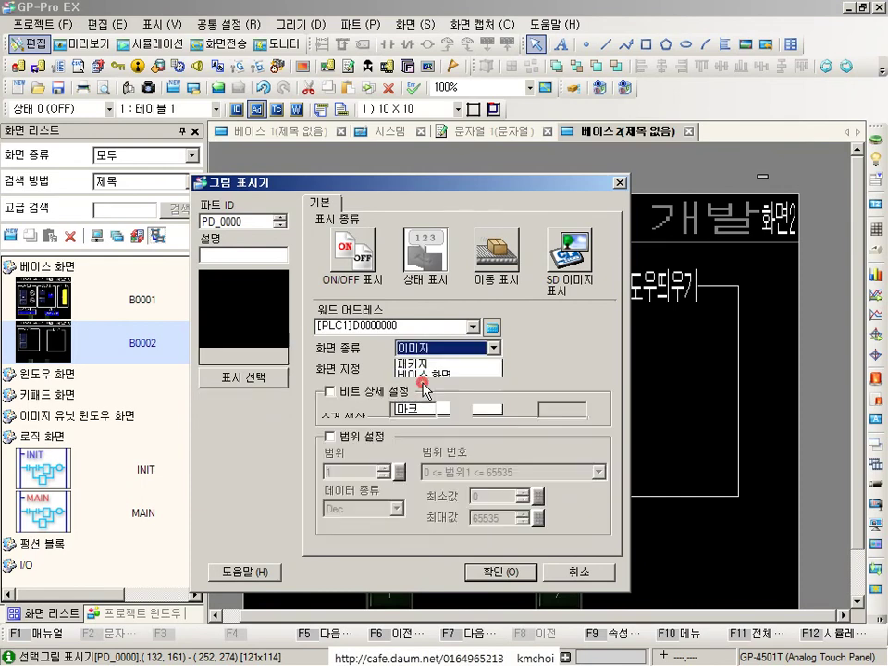
{"action": "left_click", "coordinate": [435, 368]}
{"action": "left_click", "coordinate": [425, 395]}
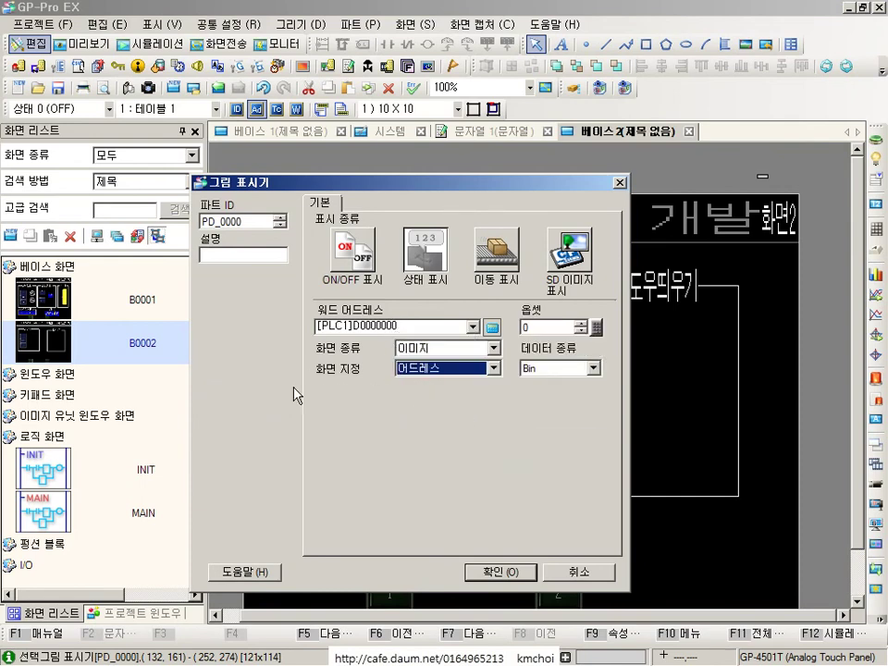
Set the picture display's word address to [PLC1]D0000010 and move the part to the middle of the empty area beside the switches.
{"action": "left_click", "coordinate": [413, 325]}
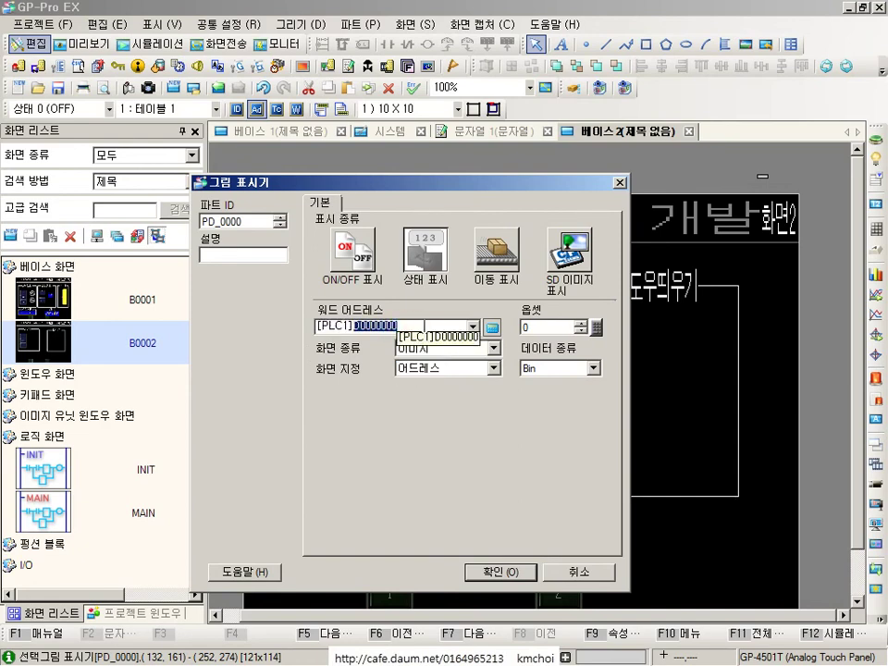
{"action": "type", "text": "ㅇ1"}
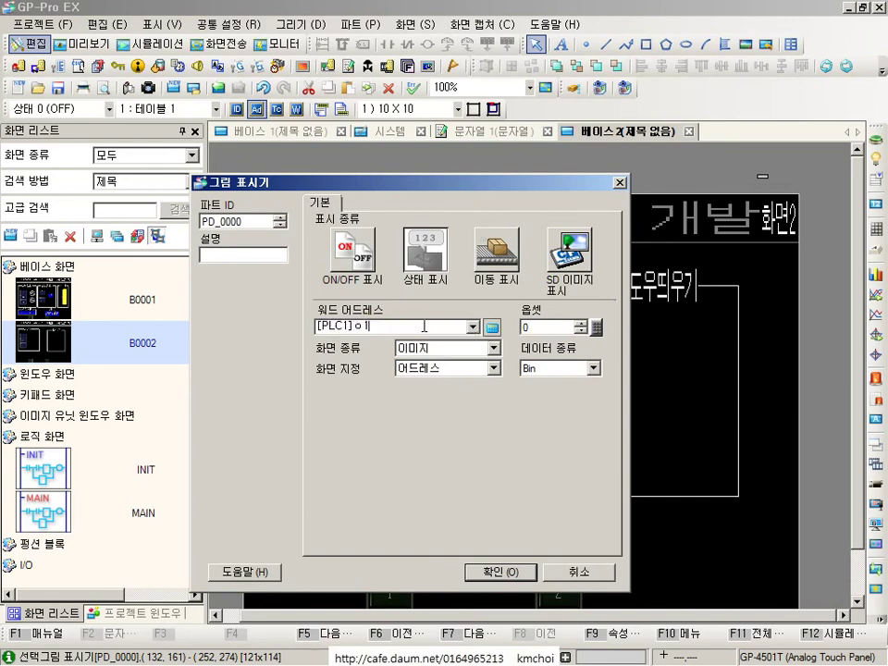
{"action": "key", "text": "BackSpace"}
{"action": "key", "text": "BackSpace"}
{"action": "type", "text": "D0000010"}
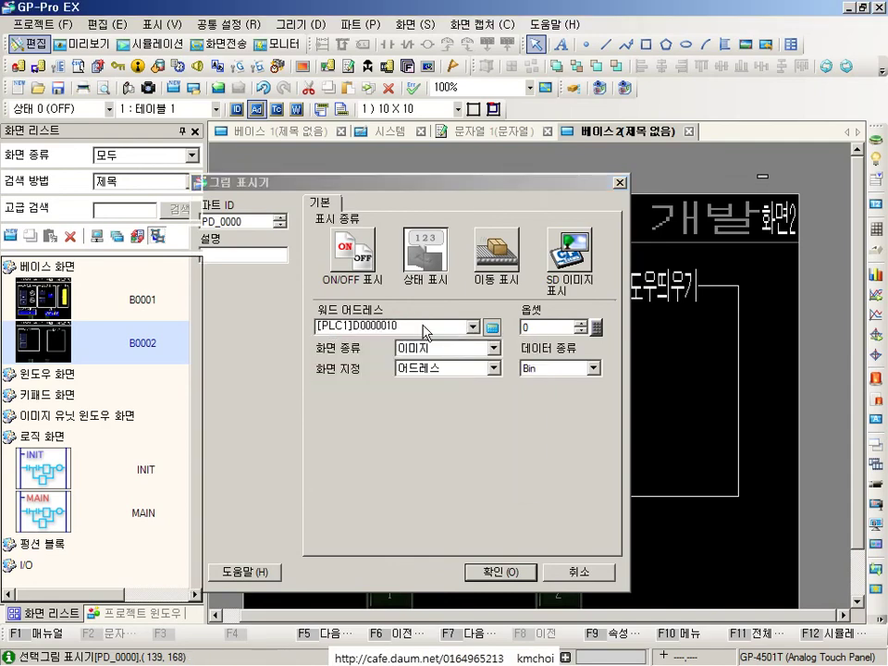
{"action": "key", "text": "Return"}
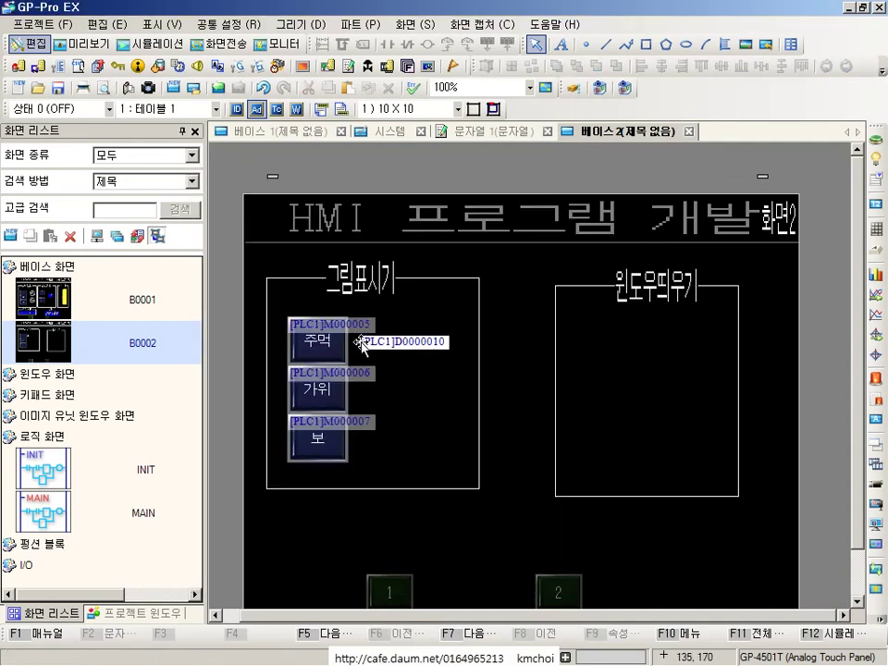
{"action": "left_click_drag", "start_coordinate": [361, 342], "coordinate": [418, 384]}
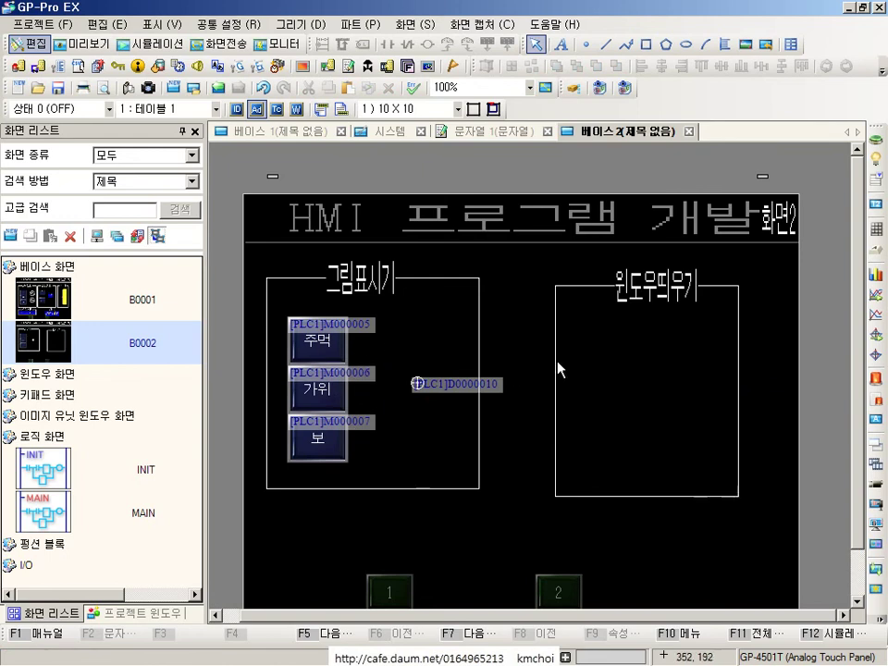
Open the project's 이미지 등록 list and register 바위.jpg from the 터치이미지 folder as image number 1.
{"action": "left_click", "coordinate": [146, 467]}
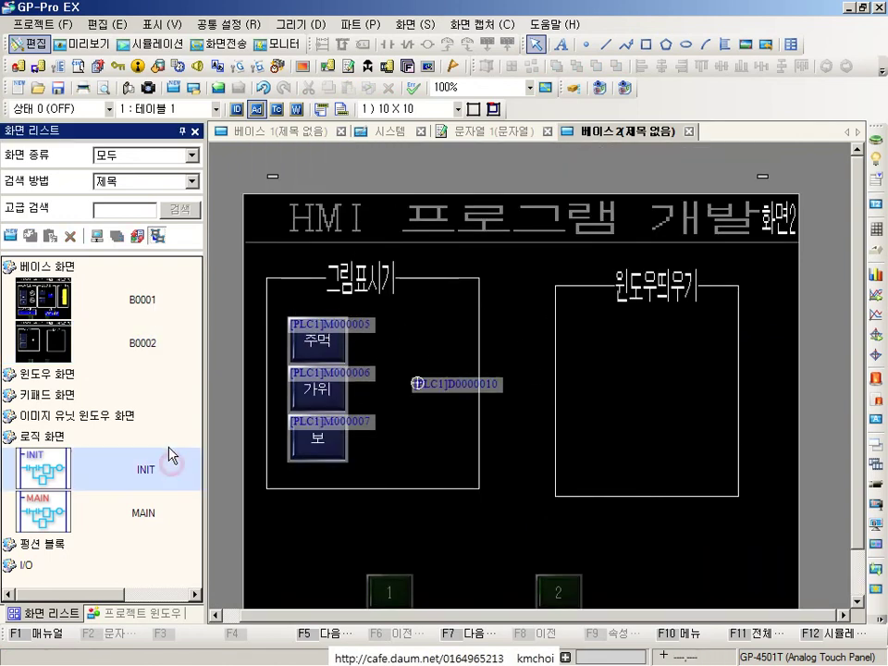
{"action": "left_click", "coordinate": [129, 612]}
{"action": "scroll", "coordinate": [120, 477], "scroll_direction": "down", "scroll_amount": 1}
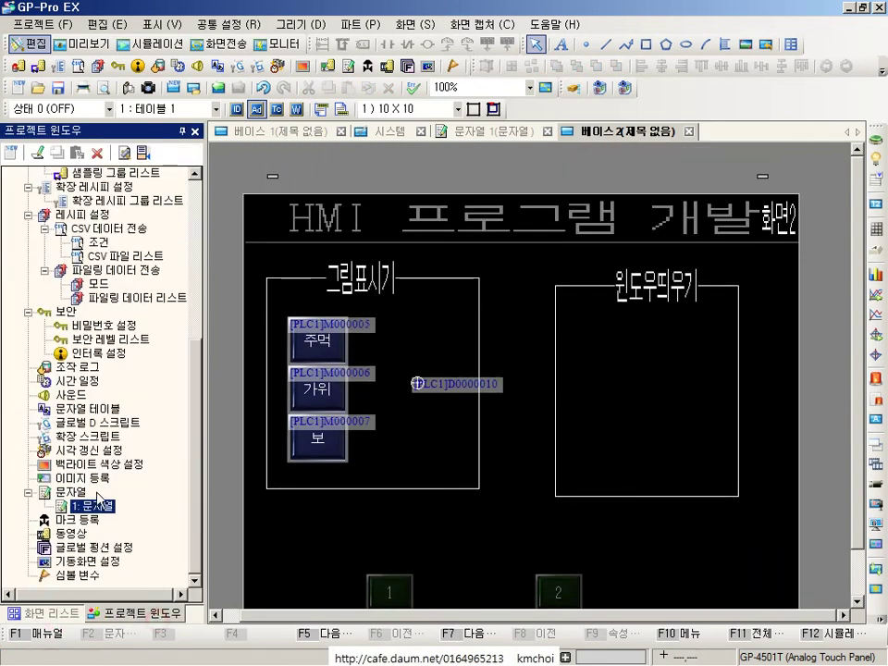
{"action": "double_click", "coordinate": [82, 477]}
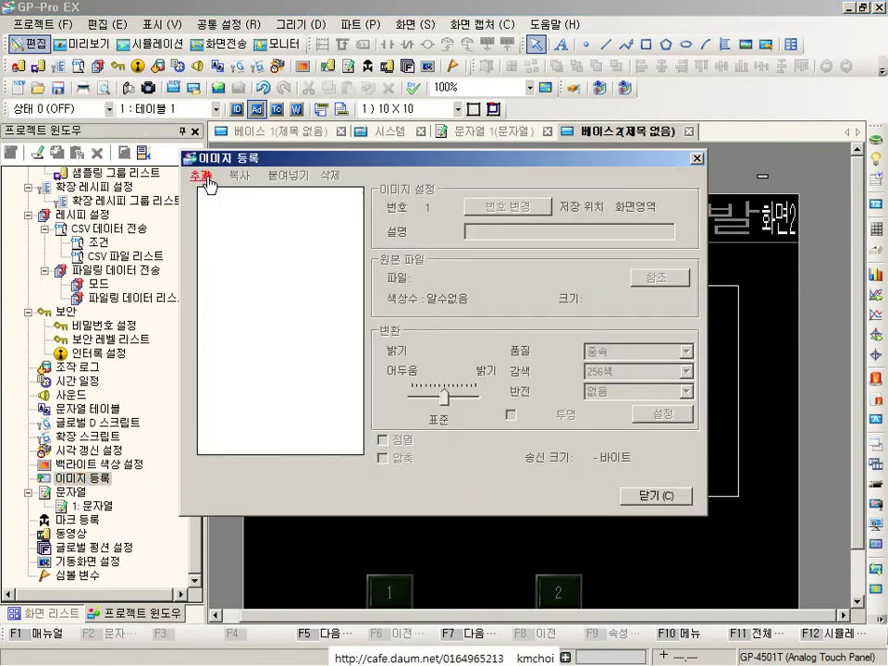
{"action": "left_click", "coordinate": [198, 177]}
{"action": "left_click", "coordinate": [300, 261]}
{"action": "left_click", "coordinate": [298, 246]}
{"action": "left_click", "coordinate": [300, 290]}
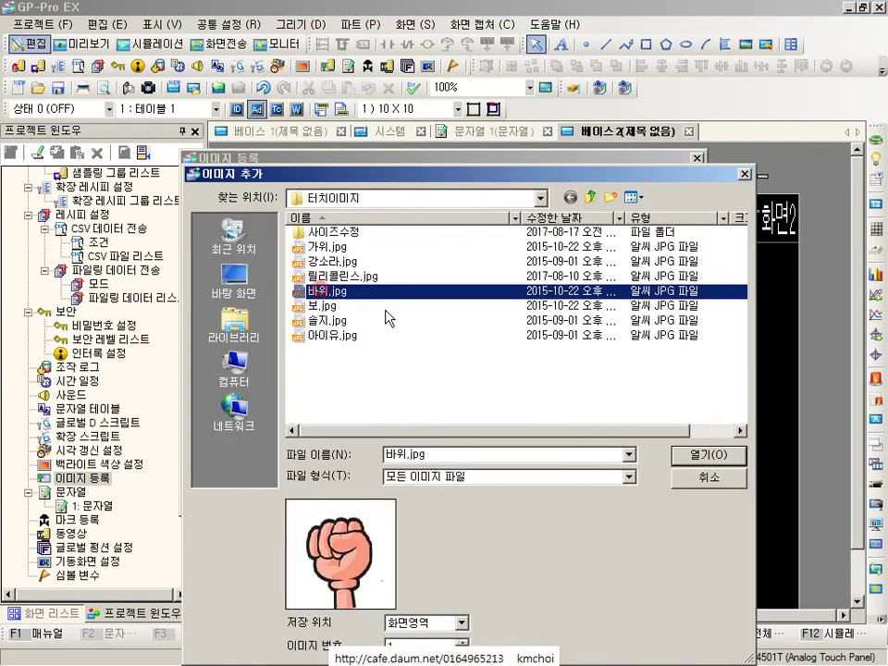
{"action": "left_click", "coordinate": [694, 455]}
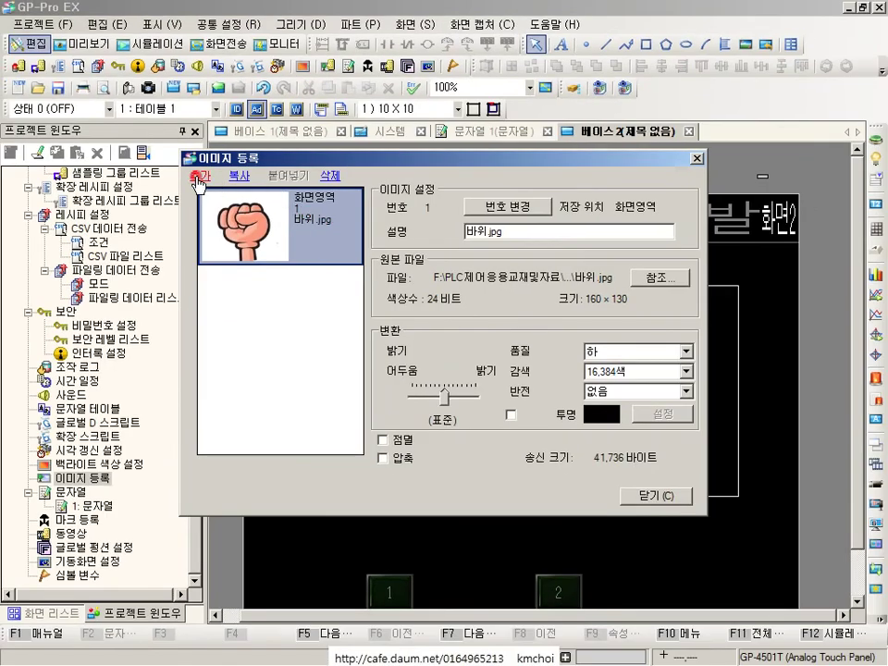
Register 가위.jpg as image 2 and 보.jpg as image 3, then close the image registration.
{"action": "left_click", "coordinate": [81, 137]}
{"action": "left_click", "coordinate": [294, 288]}
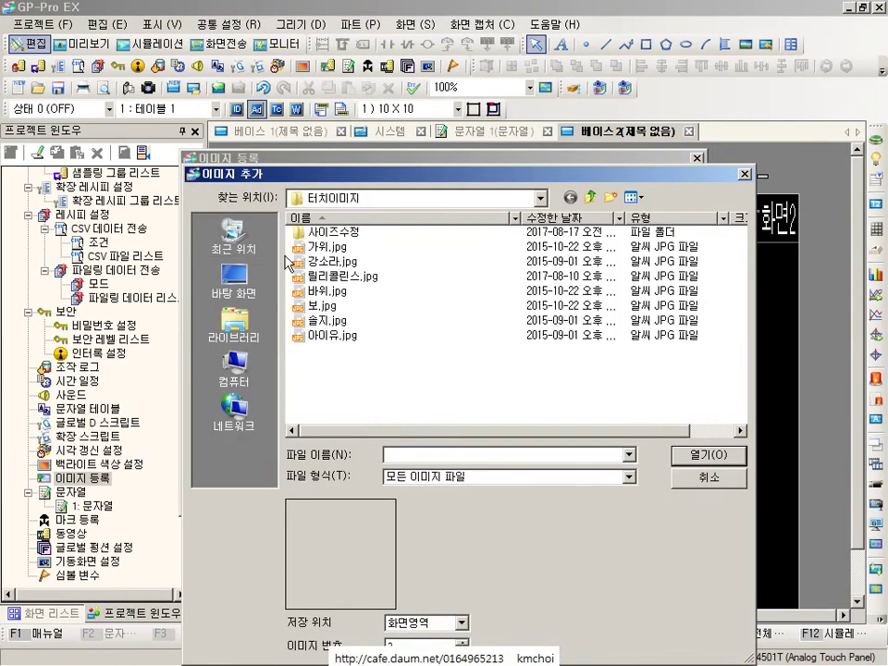
{"action": "left_click", "coordinate": [324, 321]}
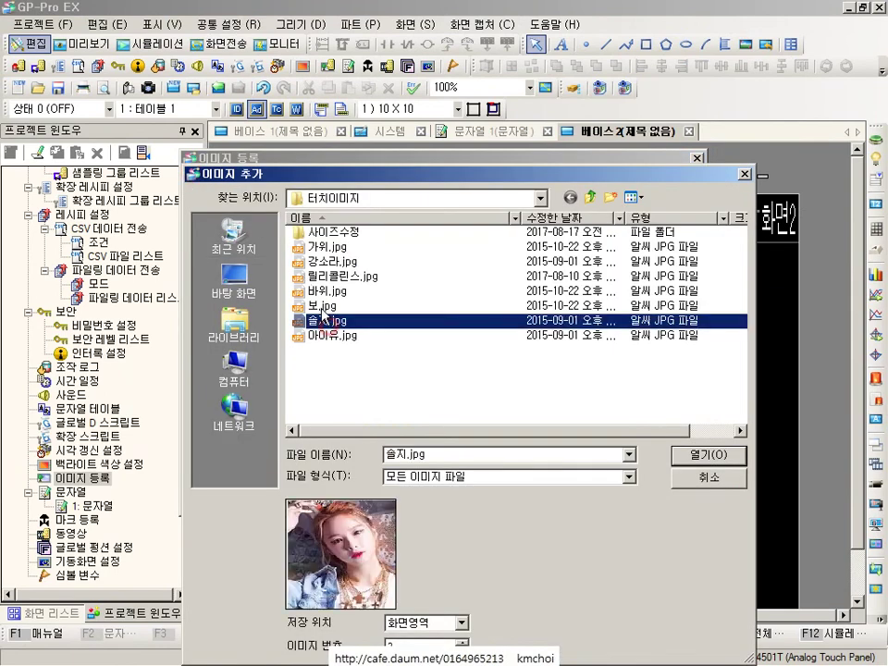
{"action": "left_click", "coordinate": [321, 307]}
{"action": "left_click", "coordinate": [718, 454]}
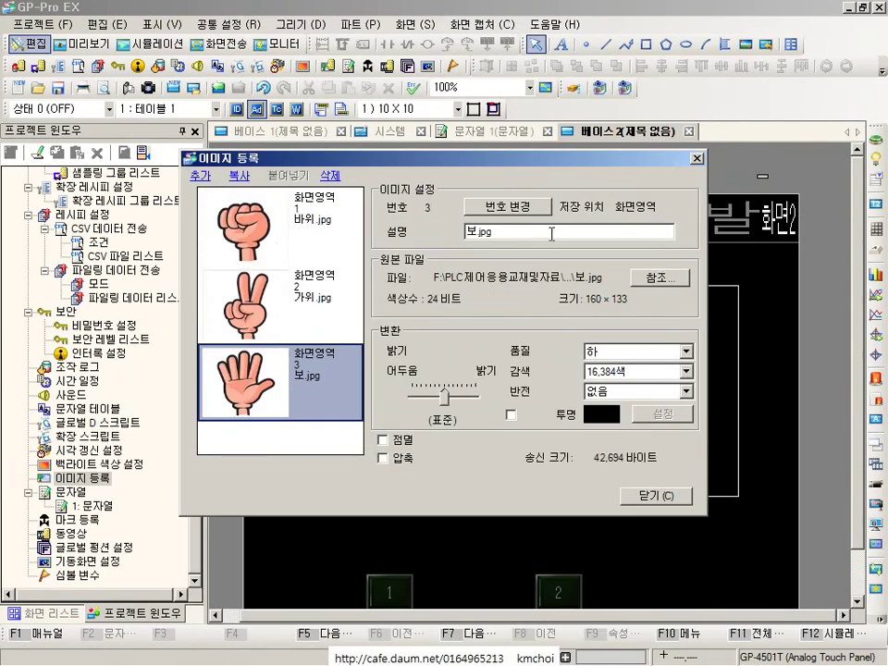
{"action": "left_click", "coordinate": [654, 496]}
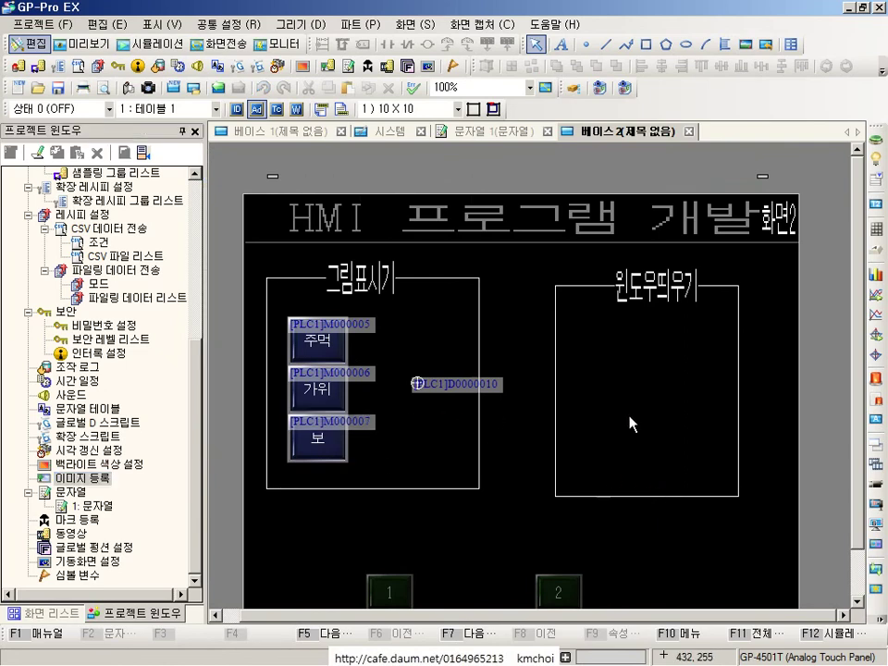
Widen the 윈도우띄우기 frame on both sides to about 295 by 244 pixels and raise it with its title level with the 그림표시기 frame.
{"action": "left_click", "coordinate": [737, 379]}
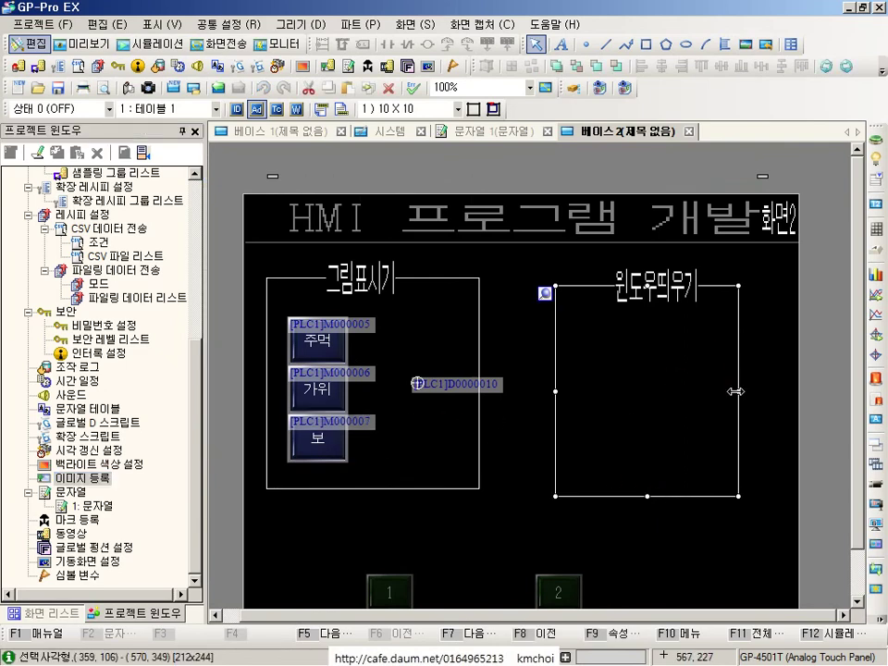
{"action": "left_click_drag", "start_coordinate": [737, 391], "coordinate": [778, 391]}
{"action": "left_click_drag", "start_coordinate": [553, 392], "coordinate": [522, 391]}
{"action": "key", "text": "Up"}
{"action": "key", "text": "Up"}
{"action": "key", "text": "Up"}
{"action": "key", "text": "Up"}
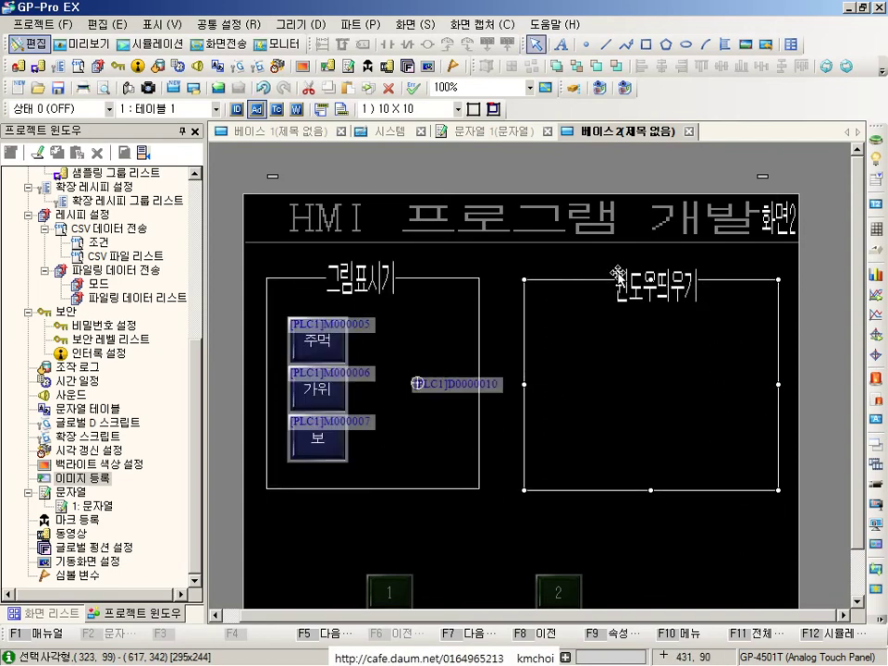
{"action": "left_click", "coordinate": [647, 289]}
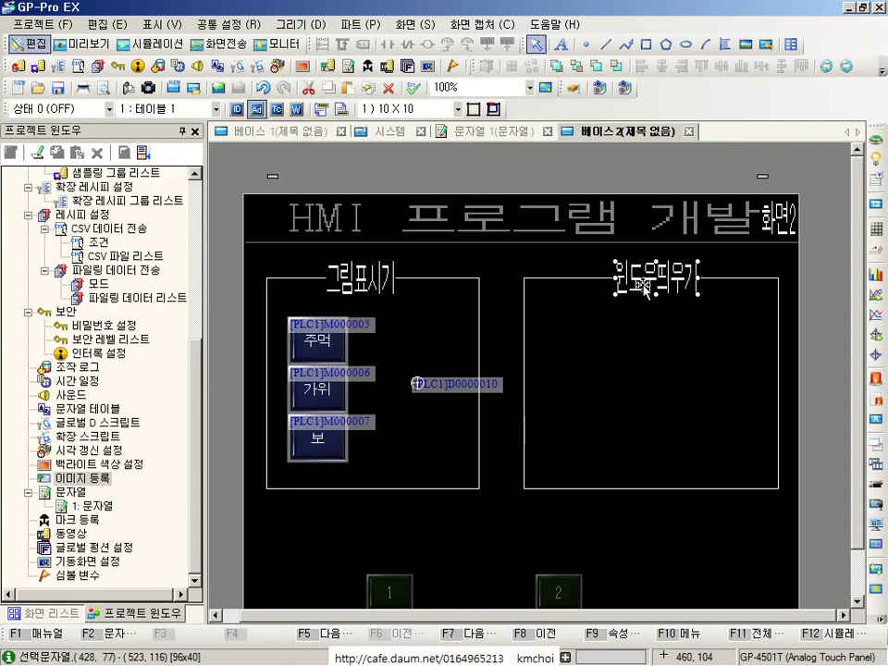
Duplicate the 주먹 and 가위 switches and place the copies side by side below the 윈도우띄우기 frame.
{"action": "left_click", "coordinate": [332, 355]}
{"action": "left_click", "coordinate": [313, 396], "text": "shift"}
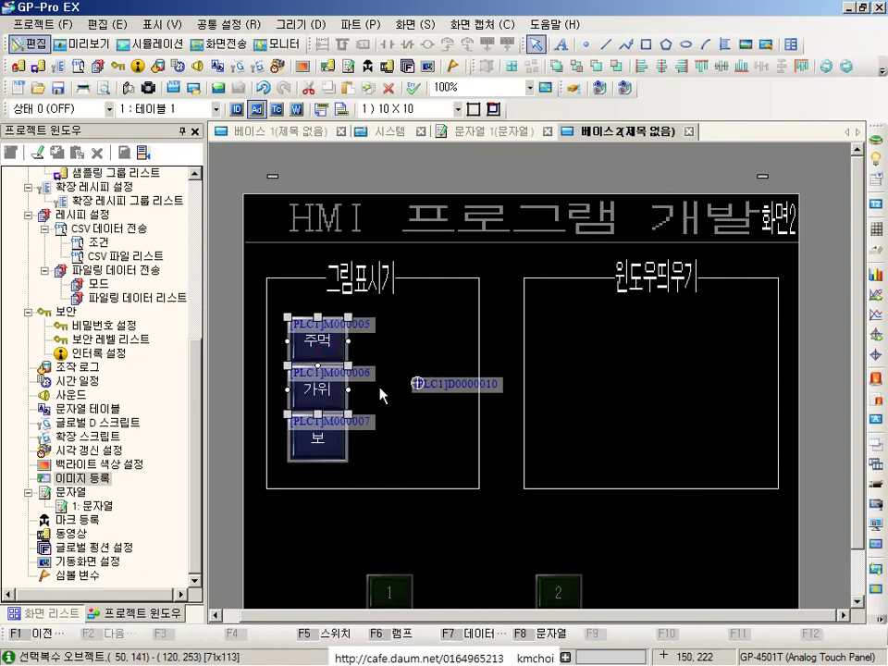
{"action": "key", "text": "ctrl+c"}
{"action": "key", "text": "ctrl+v"}
{"action": "left_click", "coordinate": [641, 516]}
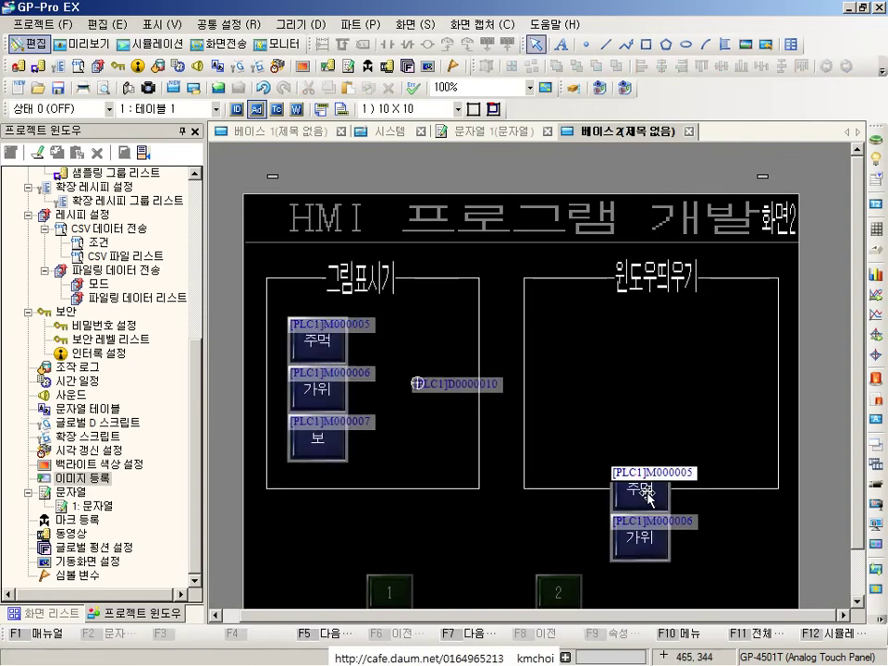
{"action": "left_click_drag", "start_coordinate": [648, 495], "coordinate": [585, 527]}
{"action": "left_click_drag", "start_coordinate": [637, 539], "coordinate": [694, 531]}
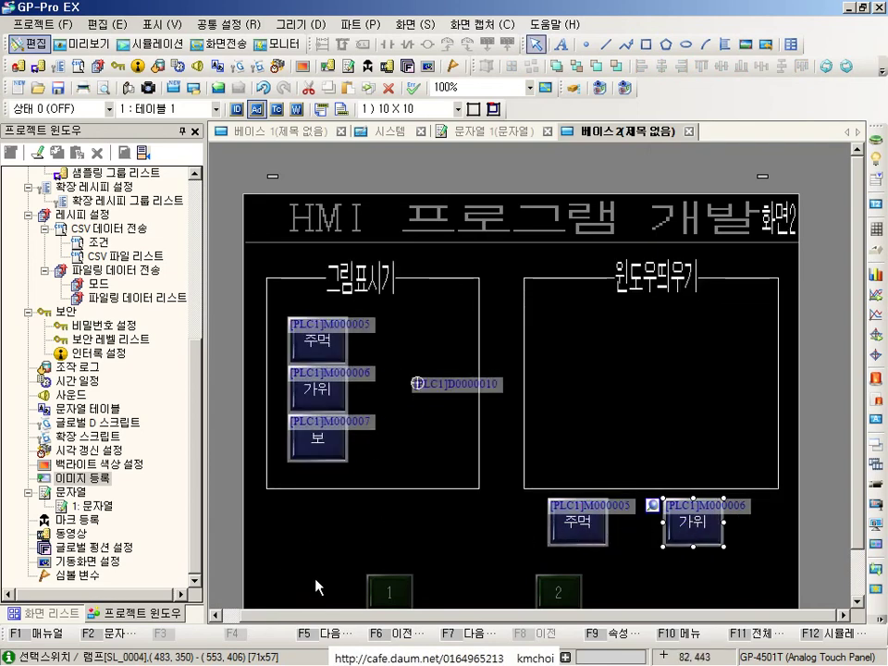
Check the first base screen, then set the copied 주먹 switch's bit address to [PLC1]M000008.
{"action": "left_click", "coordinate": [276, 131]}
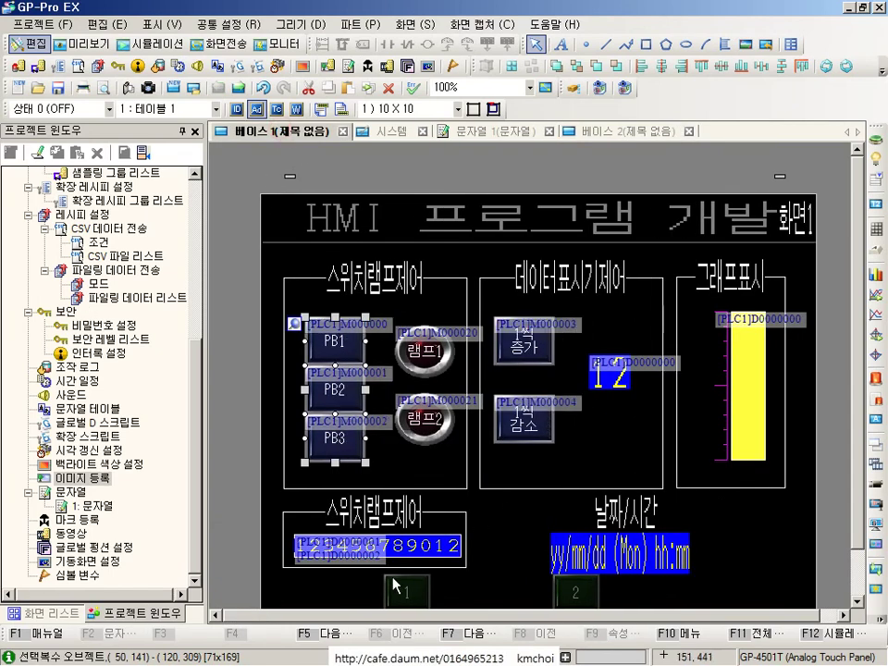
{"action": "left_click", "coordinate": [579, 131]}
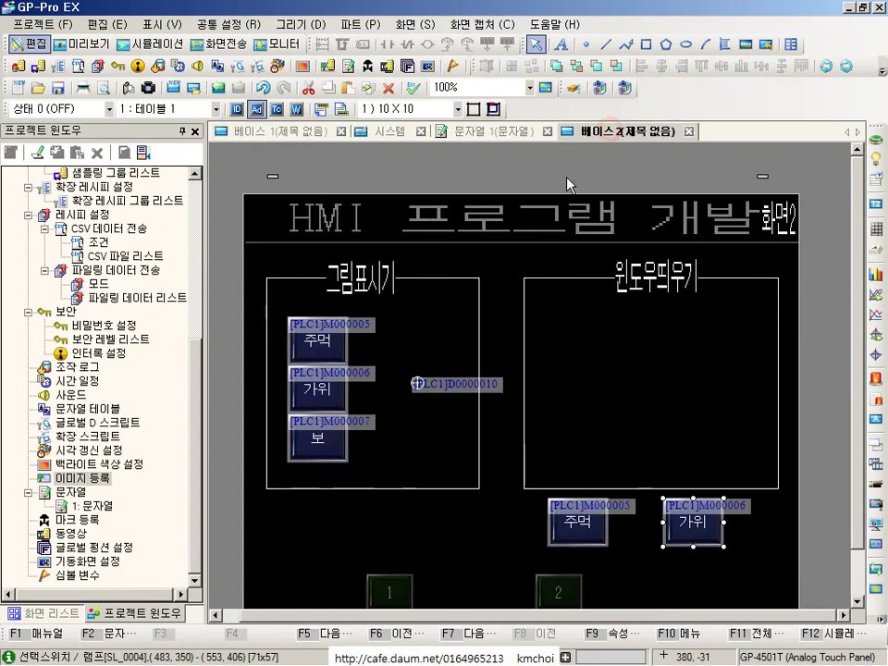
{"action": "double_click", "coordinate": [560, 524]}
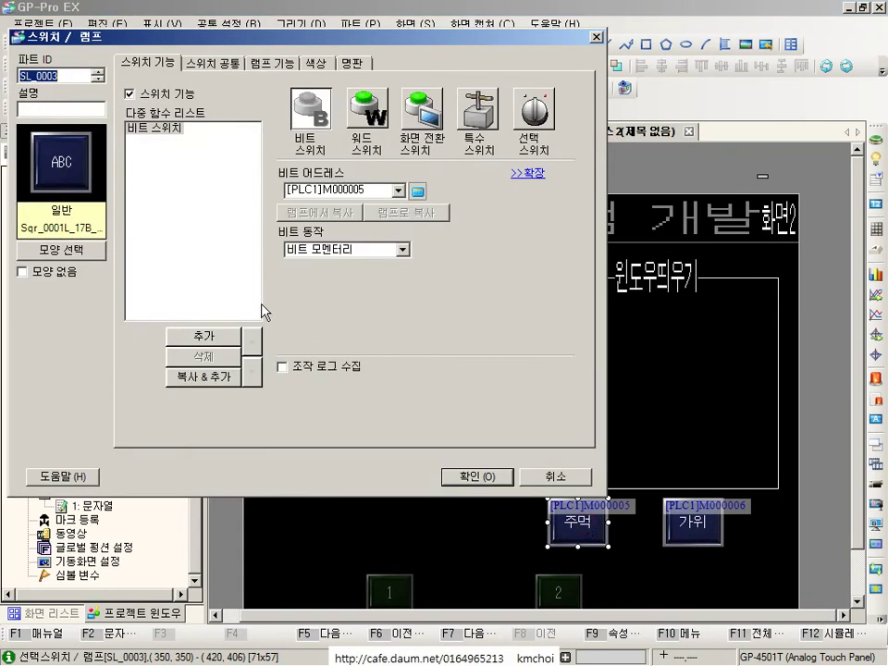
{"action": "left_click", "coordinate": [365, 190]}
{"action": "key", "text": "BackSpace"}
{"action": "type", "text": "8"}
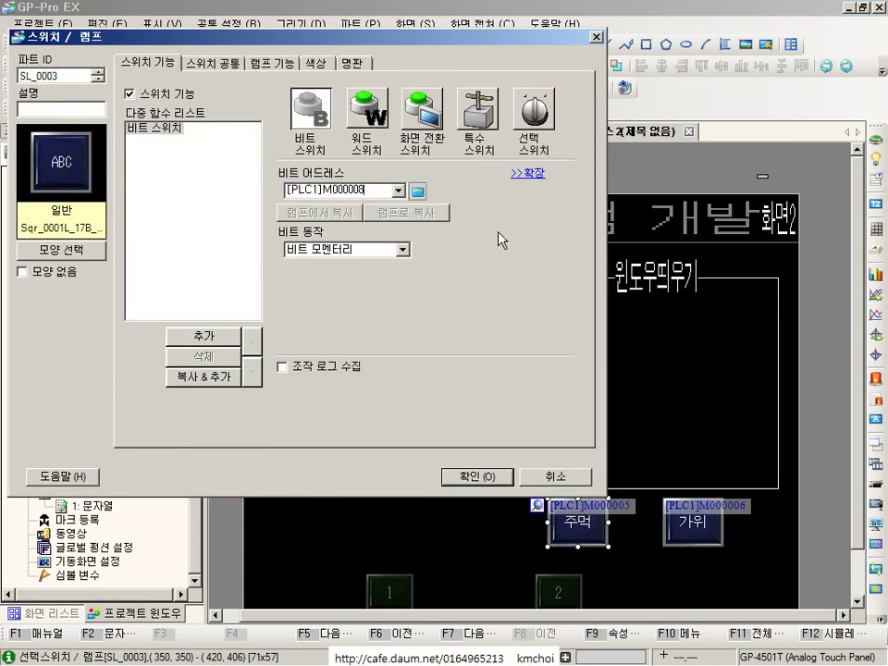
Review the copied 주먹 switch's other settings and set its bit operation to 비트 셋.
{"action": "left_click", "coordinate": [233, 63]}
{"action": "left_click", "coordinate": [276, 63]}
{"action": "left_click", "coordinate": [312, 63]}
{"action": "left_click", "coordinate": [259, 62]}
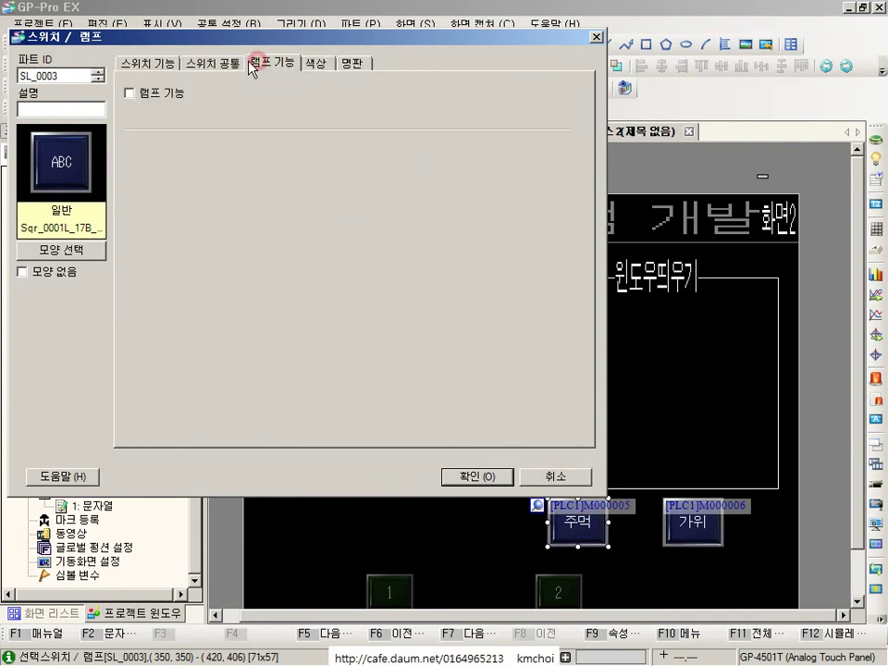
{"action": "left_click", "coordinate": [211, 62]}
{"action": "left_click", "coordinate": [165, 63]}
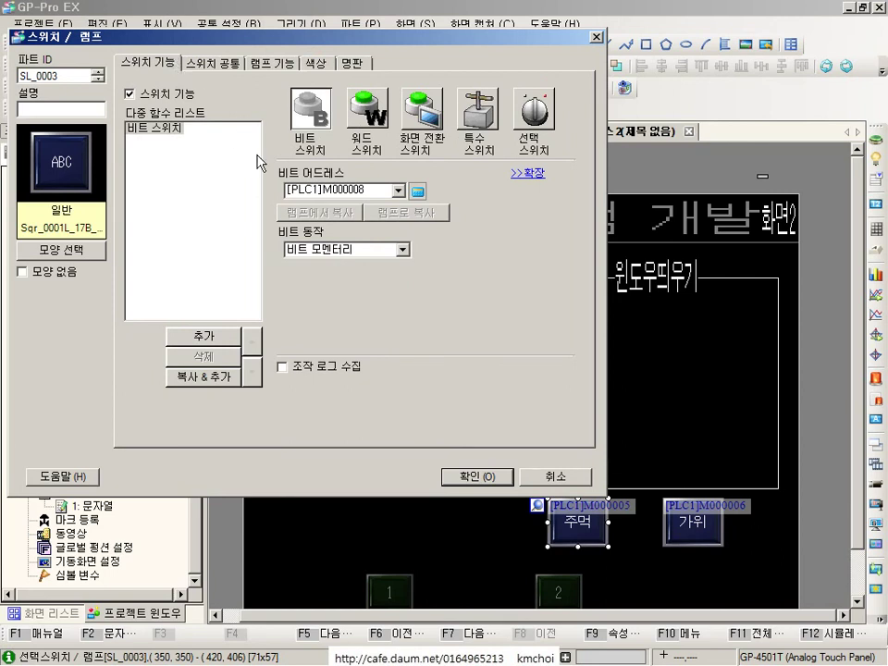
{"action": "left_click", "coordinate": [348, 248]}
{"action": "left_click", "coordinate": [328, 264]}
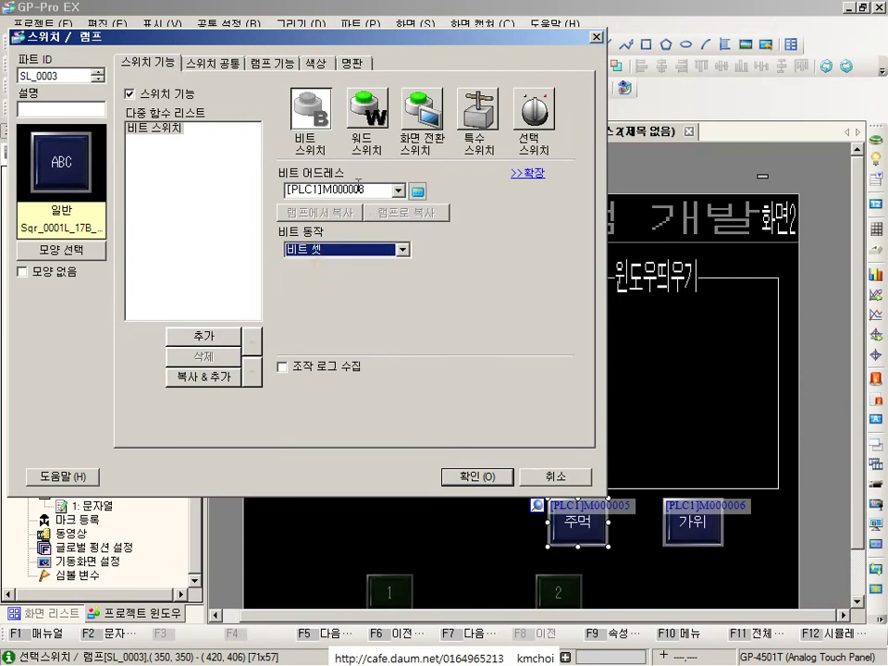
{"action": "key", "text": "Return"}
Set the copied 가위 switch's bit address to [PLC1]M000008 and its bit operation to 비트 리셋.
{"action": "left_click", "coordinate": [689, 528]}
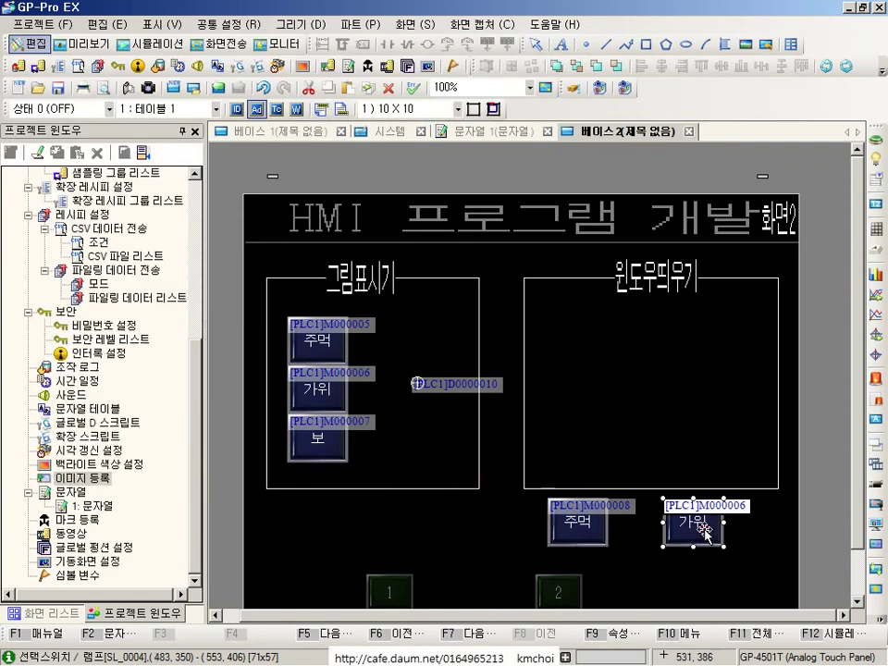
{"action": "double_click", "coordinate": [706, 530]}
{"action": "left_click", "coordinate": [481, 191]}
{"action": "left_click", "coordinate": [486, 191]}
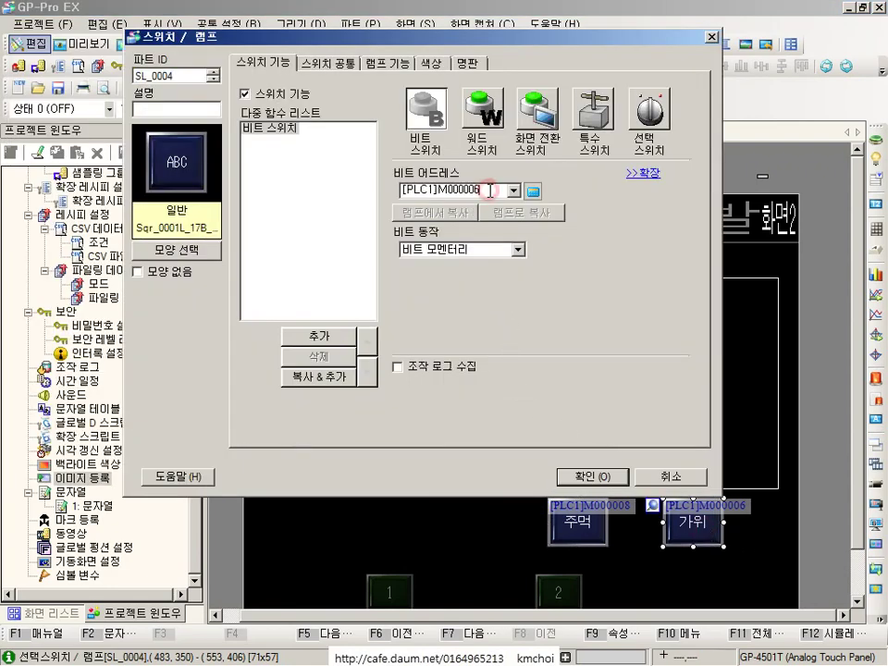
{"action": "key", "text": "BackSpace"}
{"action": "type", "text": "8"}
{"action": "left_click", "coordinate": [423, 249]}
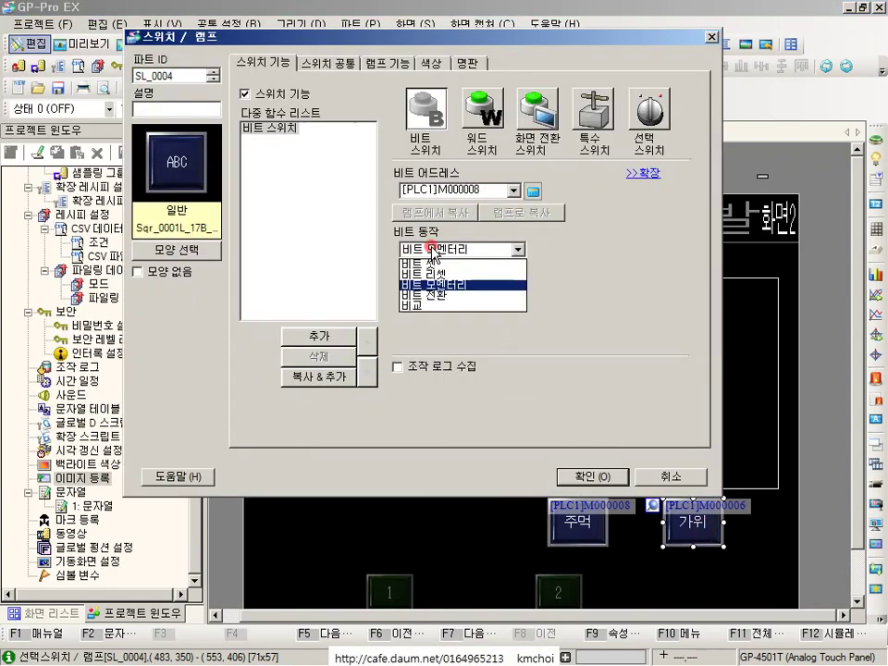
{"action": "left_click", "coordinate": [421, 275]}
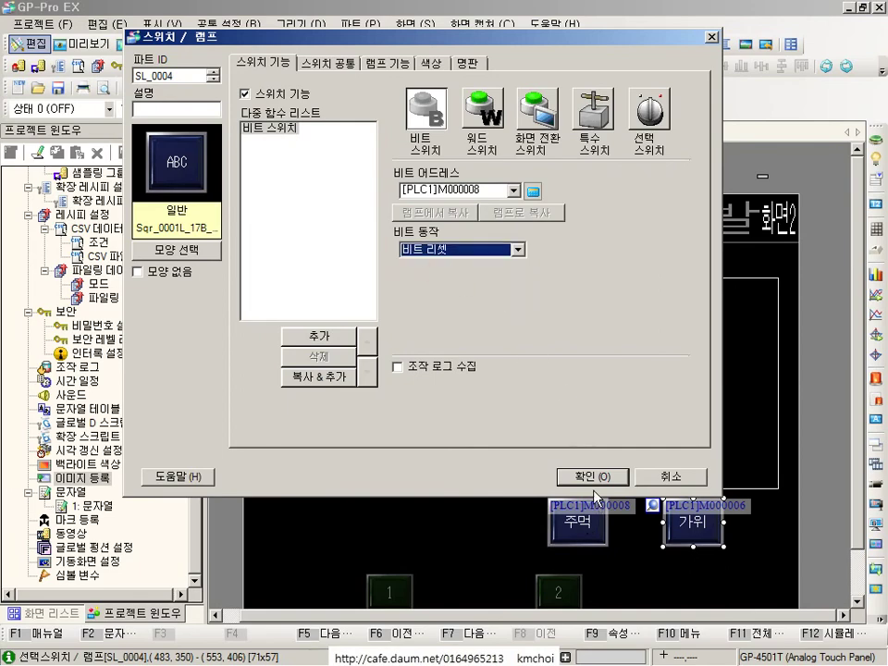
{"action": "left_click", "coordinate": [593, 481]}
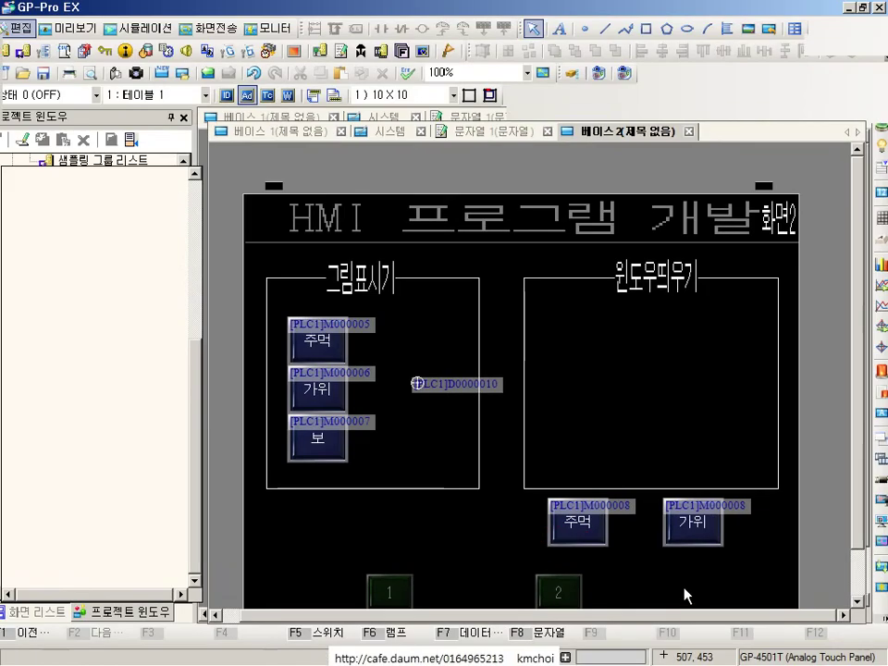
Relabel the copied 주먹 switch as 윈도우 열기 on two lines and copy the label text.
{"action": "double_click", "coordinate": [493, 462]}
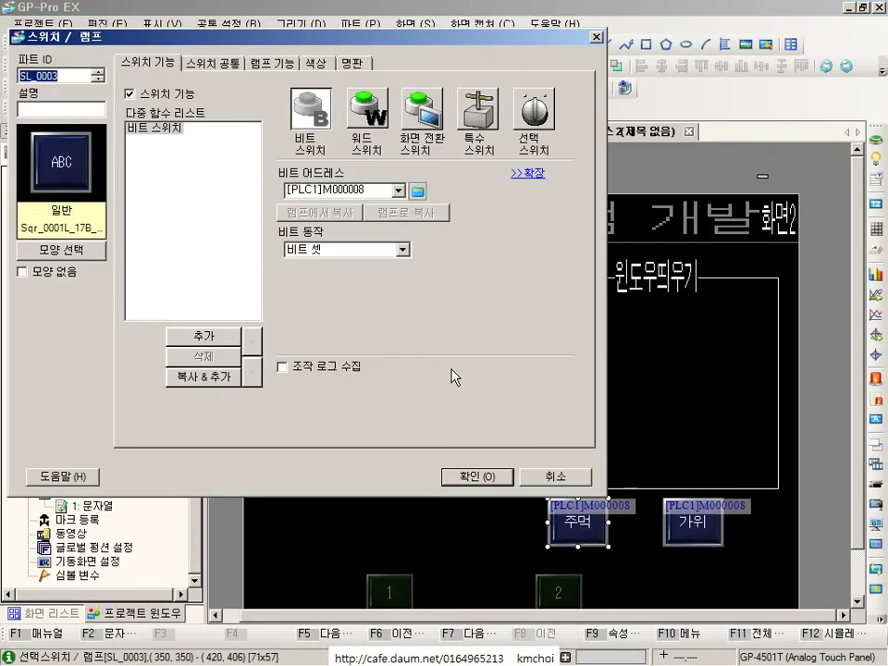
{"action": "left_click", "coordinate": [360, 62]}
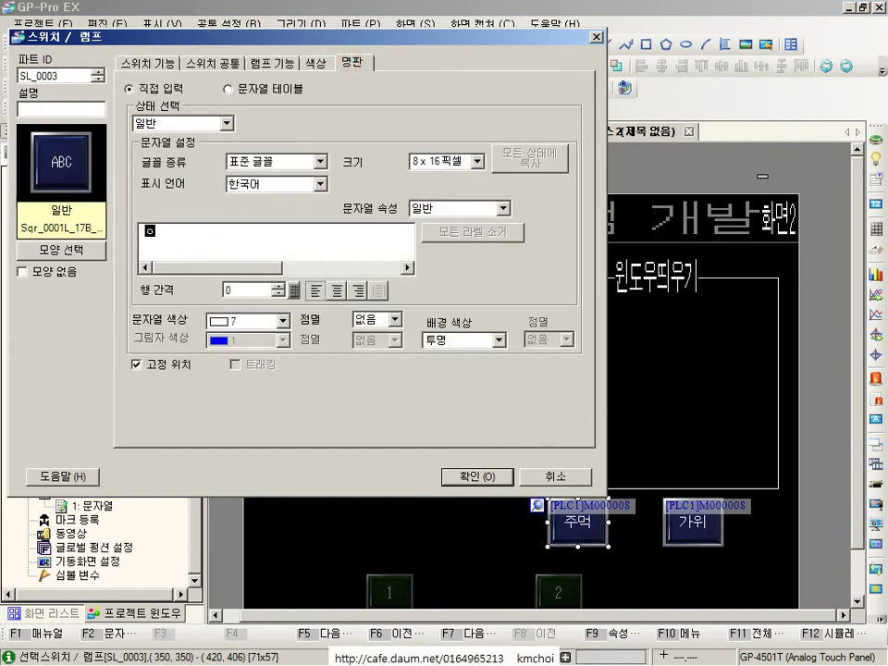
{"action": "type", "text": "우"}
{"action": "key", "text": "Left"}
{"action": "key", "text": "Return"}
{"action": "key", "text": "Up"}
{"action": "key", "text": "shift+End"}
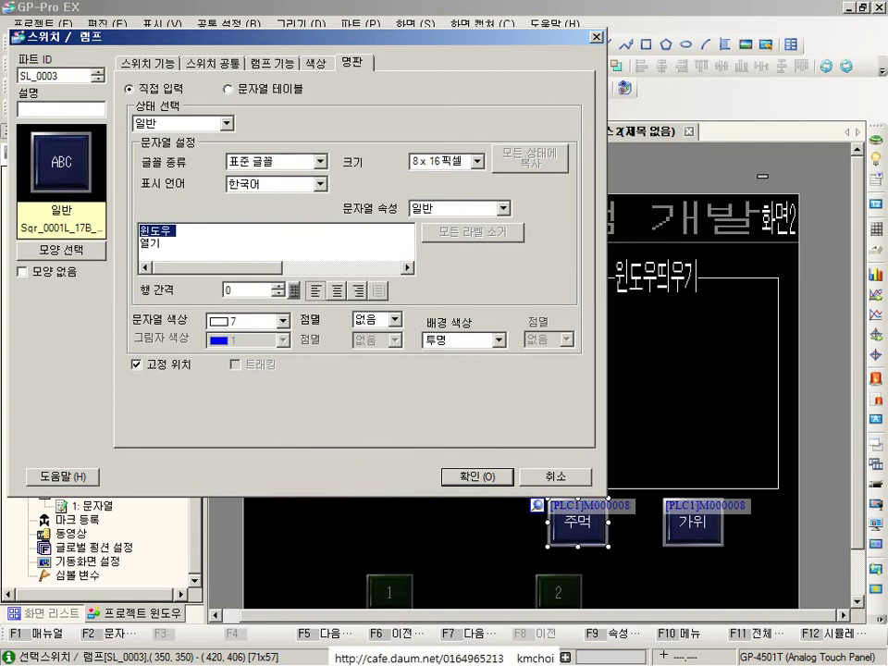
{"action": "key", "text": "shift+Down"}
{"action": "key", "text": "Delete"}
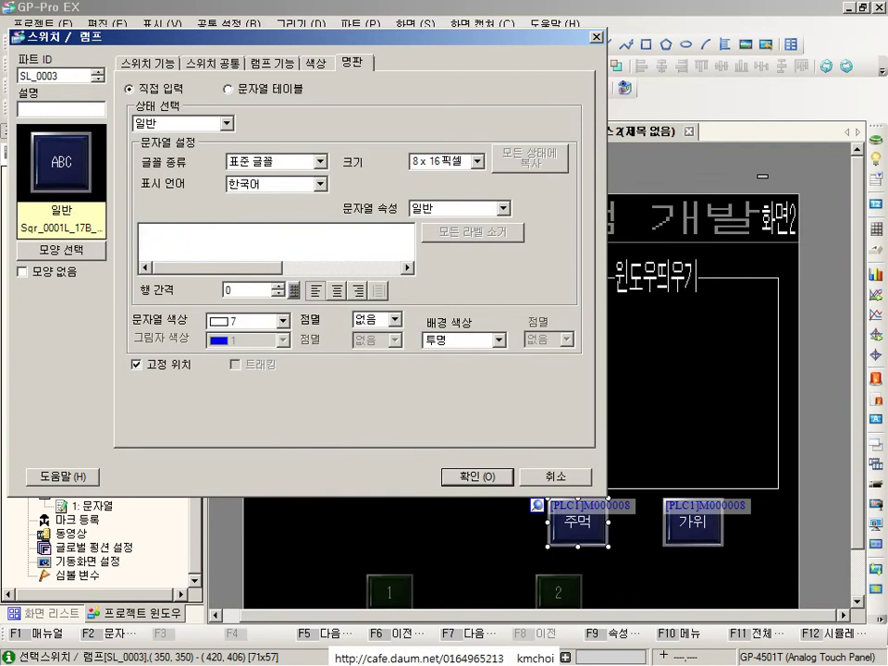
{"action": "key", "text": "ctrl+z"}
{"action": "key", "text": "ctrl+c"}
{"action": "left_click", "coordinate": [483, 476]}
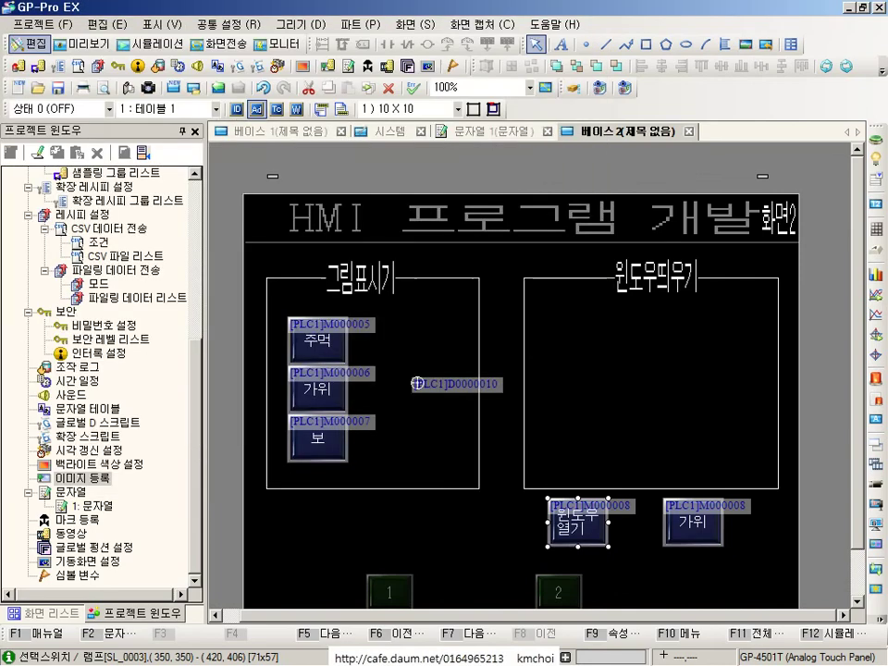
Replace the copied 가위 switch's label with the copied two-line text 윈도우 열기 and centre it.
{"action": "left_click", "coordinate": [705, 526]}
{"action": "double_click", "coordinate": [707, 526]}
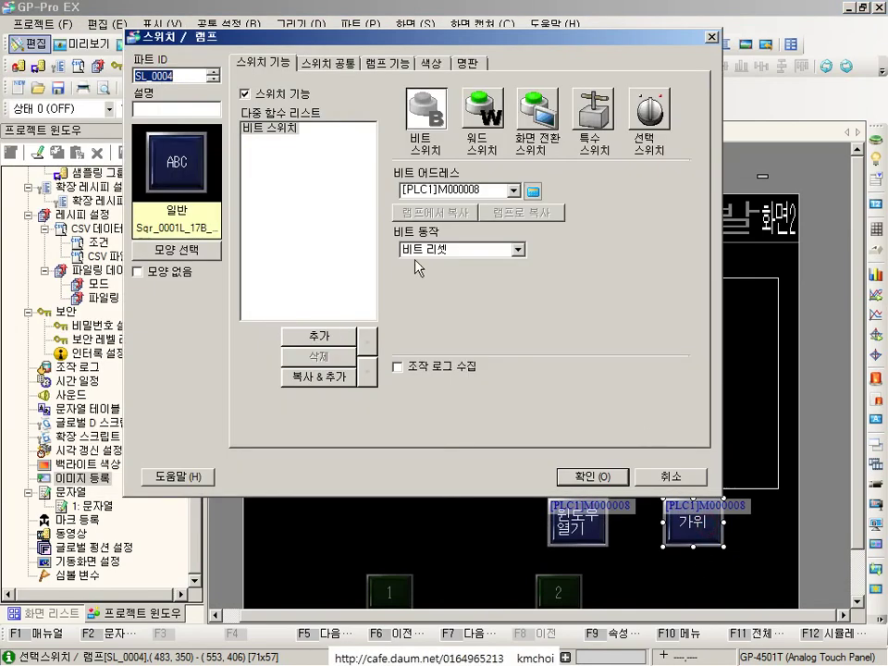
{"action": "left_click", "coordinate": [467, 63]}
{"action": "left_click_drag", "start_coordinate": [352, 244], "coordinate": [221, 230]}
{"action": "key", "text": "ctrl+v"}
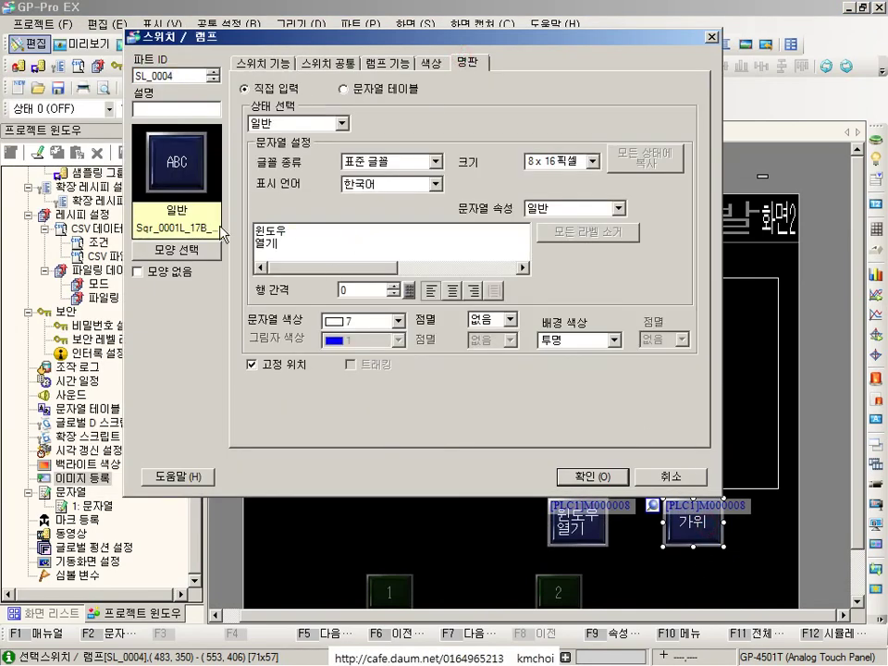
{"action": "key", "text": "ctrl+a"}
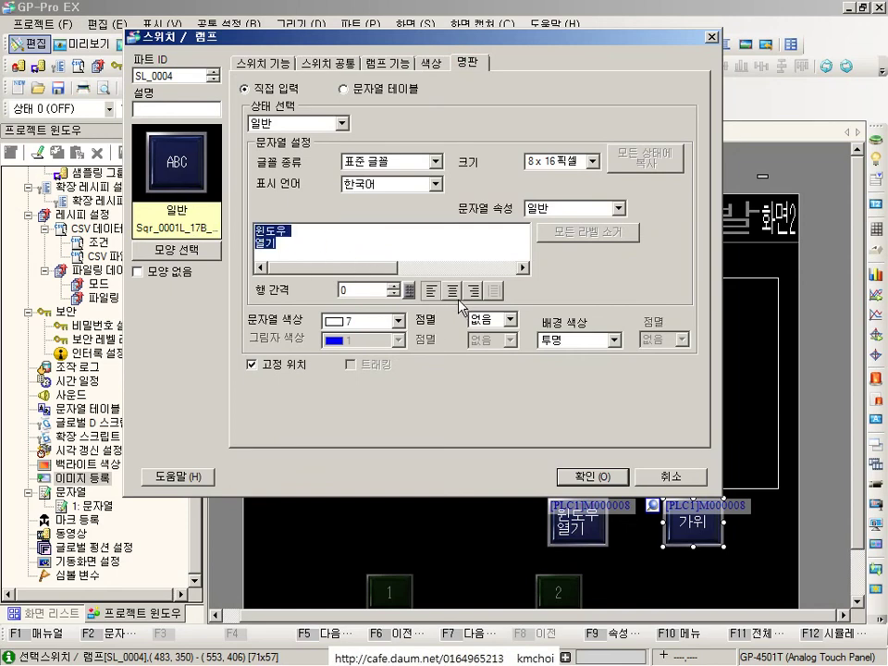
{"action": "left_click", "coordinate": [585, 476]}
Centre the label lines of the original 윈도우 열기 switch, whose bit operation is 비트 셋.
{"action": "double_click", "coordinate": [585, 527]}
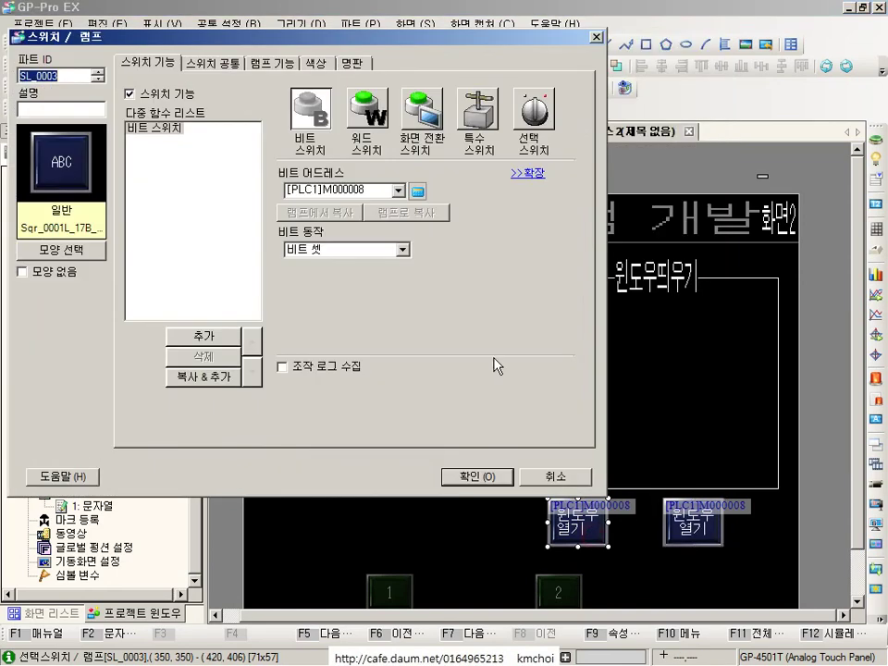
{"action": "left_click", "coordinate": [361, 65]}
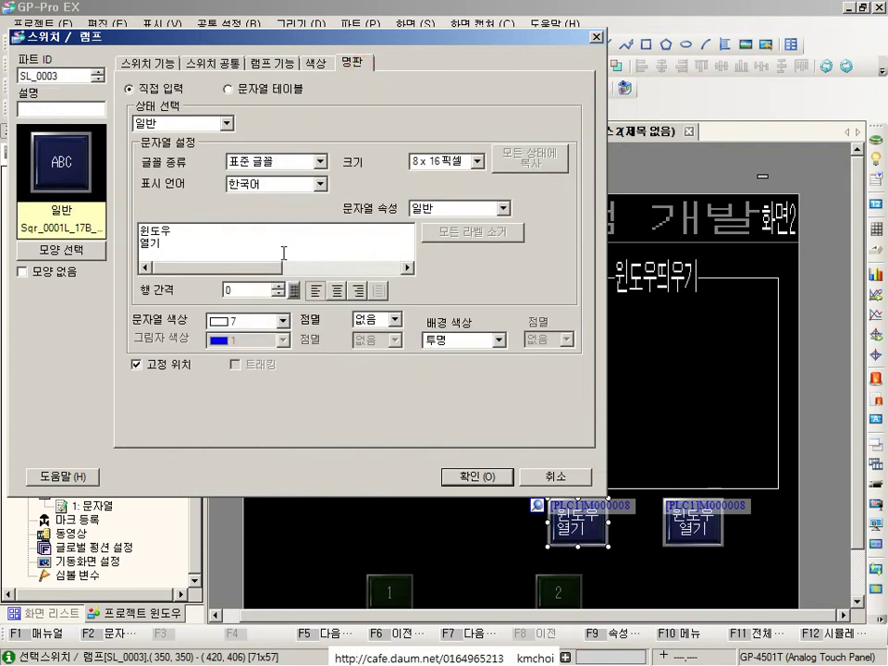
{"action": "left_click", "coordinate": [281, 251]}
{"action": "left_click", "coordinate": [336, 289]}
{"action": "left_click", "coordinate": [478, 477]}
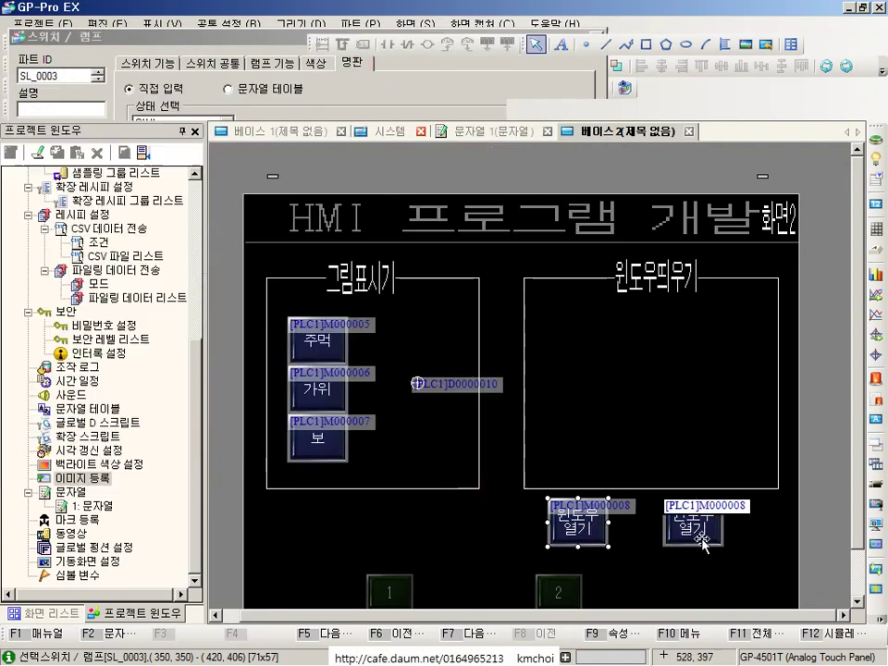
Change the second label line of the 비트 리셋 switch to 닫기 so that it reads 윈도우 닫기.
{"action": "double_click", "coordinate": [695, 527]}
{"action": "left_click", "coordinate": [459, 65]}
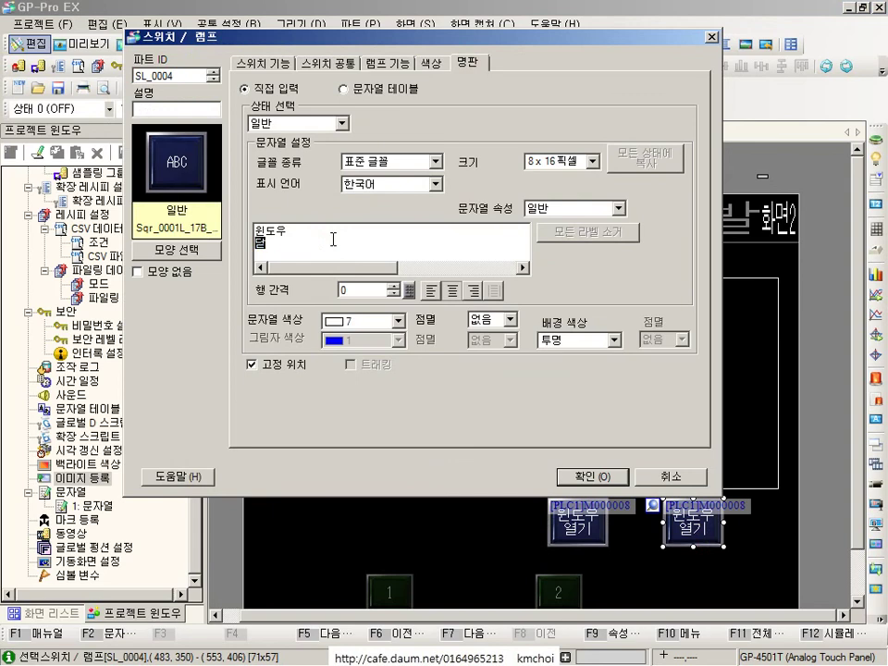
{"action": "type", "text": "기"}
{"action": "key", "text": "Tab"}
{"action": "key", "text": "Return"}
{"action": "left_click", "coordinate": [645, 414]}
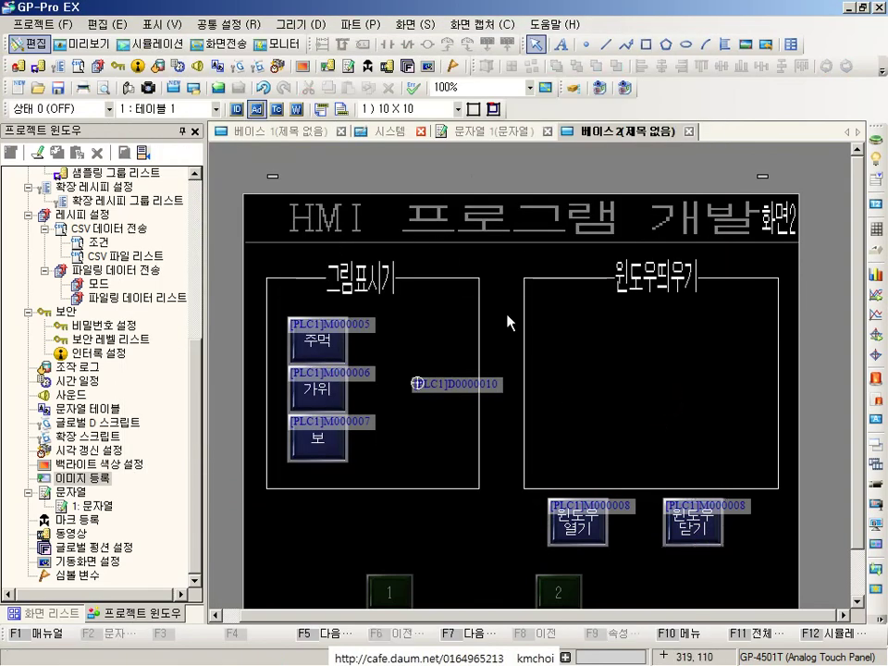
Place a window part inside the 윈도우띄우기 frame on the second base screen.
{"action": "left_click", "coordinate": [360, 24]}
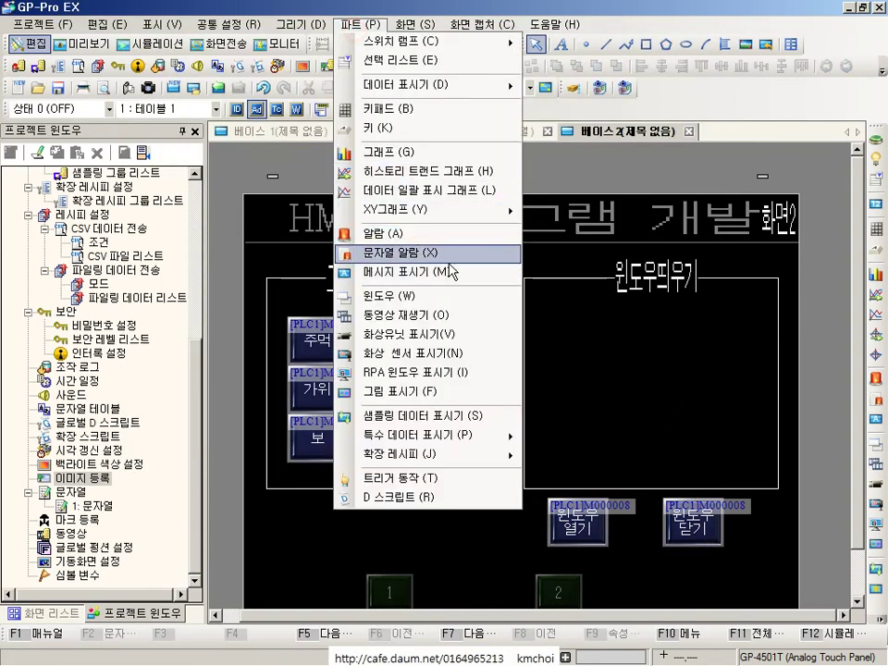
{"action": "left_click", "coordinate": [456, 295]}
{"action": "left_click_drag", "start_coordinate": [558, 306], "coordinate": [755, 446]}
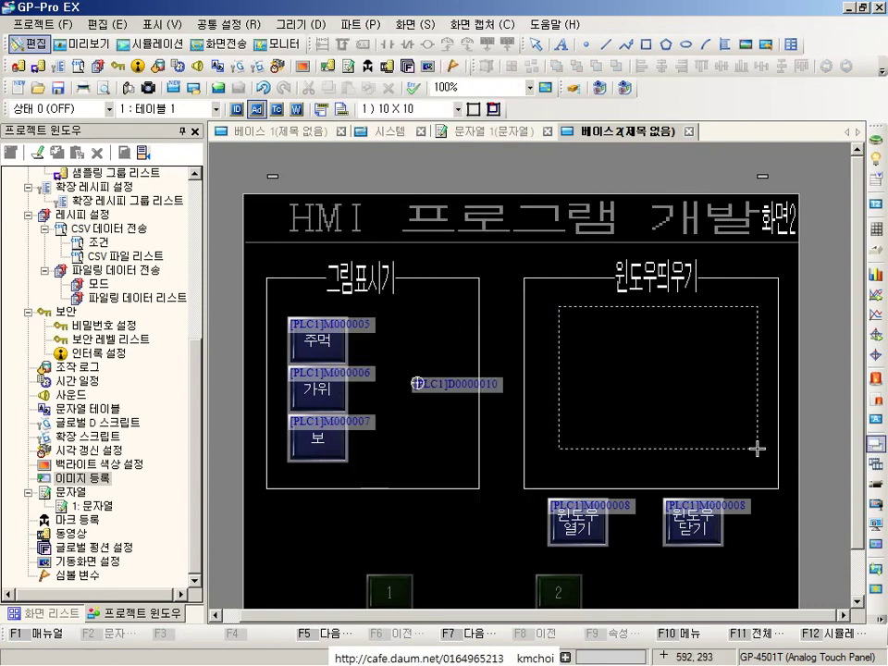
Set the window part's trigger bit address to [PLC1]M000008.
{"action": "double_click", "coordinate": [571, 318]}
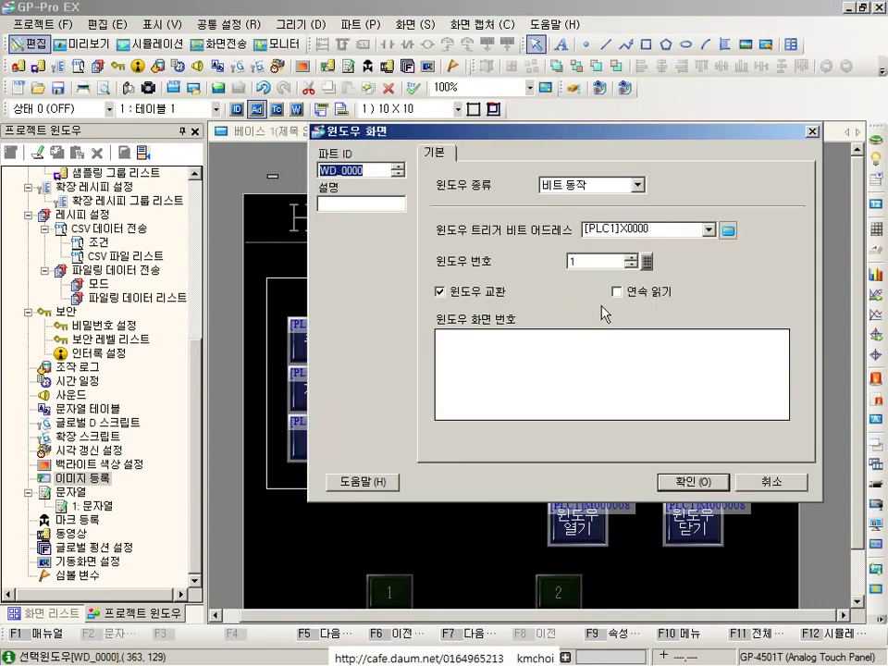
{"action": "left_click", "coordinate": [649, 231]}
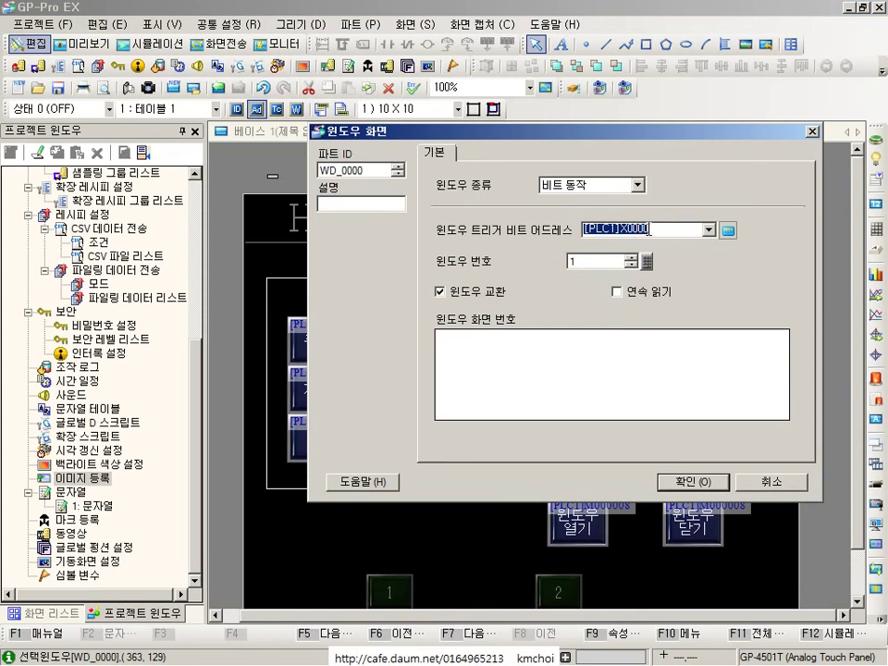
{"action": "key", "text": "BackSpace"}
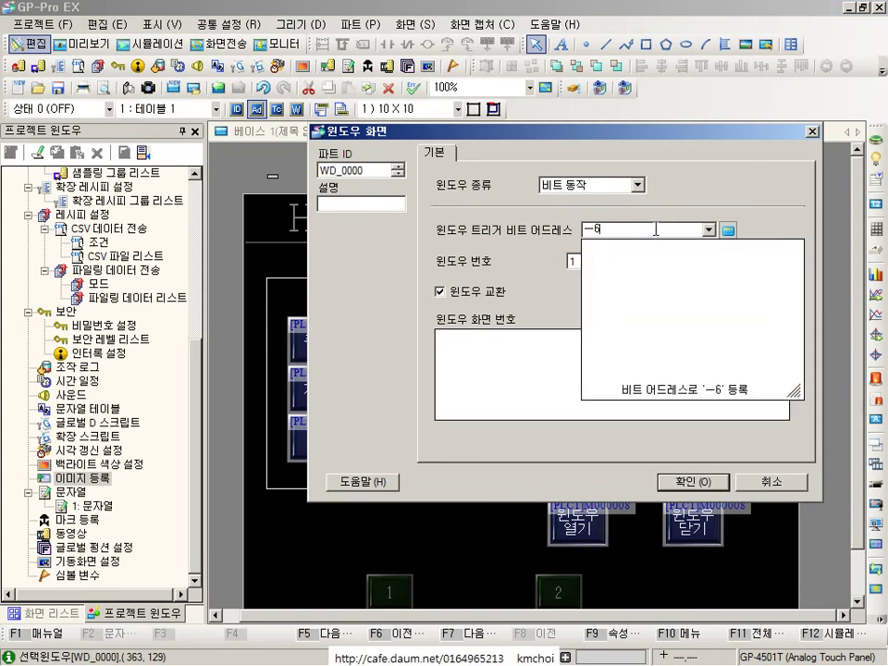
{"action": "type", "text": "KJ8"}
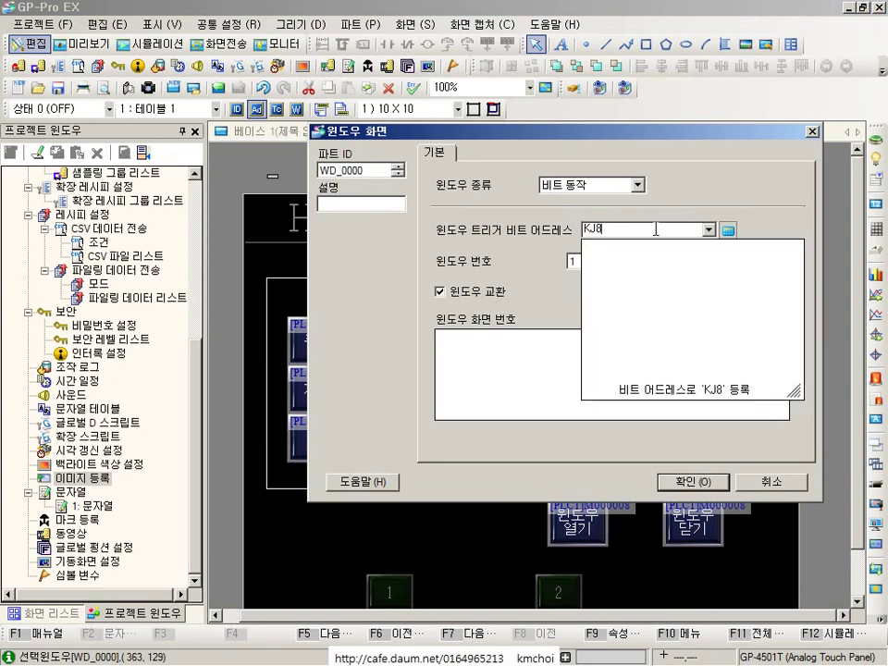
{"action": "key", "text": "BackSpace"}
{"action": "key", "text": "BackSpace"}
{"action": "key", "text": "BackSpace"}
{"action": "type", "text": "ㅡ8"}
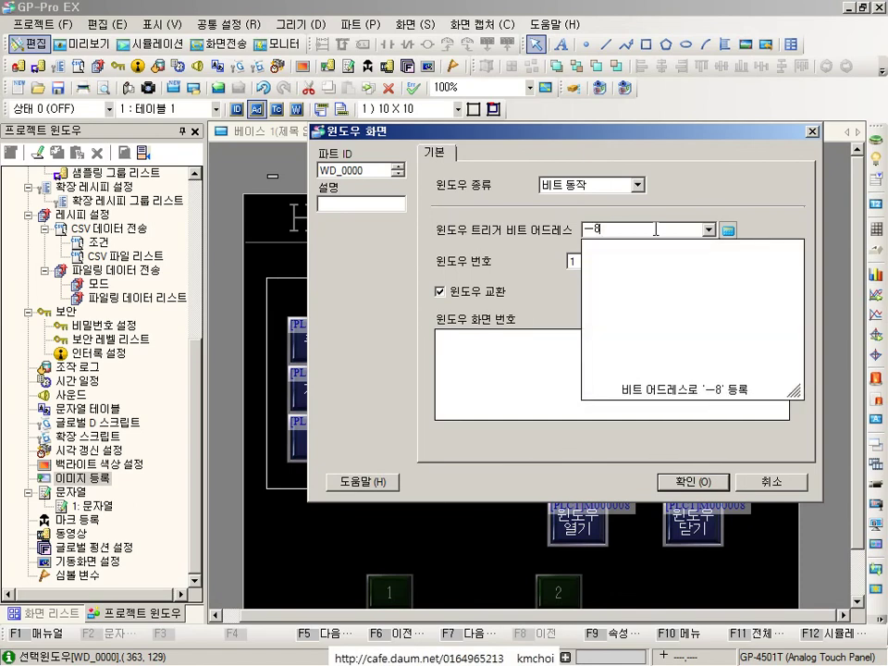
{"action": "key", "text": "BackSpace"}
{"action": "key", "text": "BackSpace"}
{"action": "type", "text": "M87"}
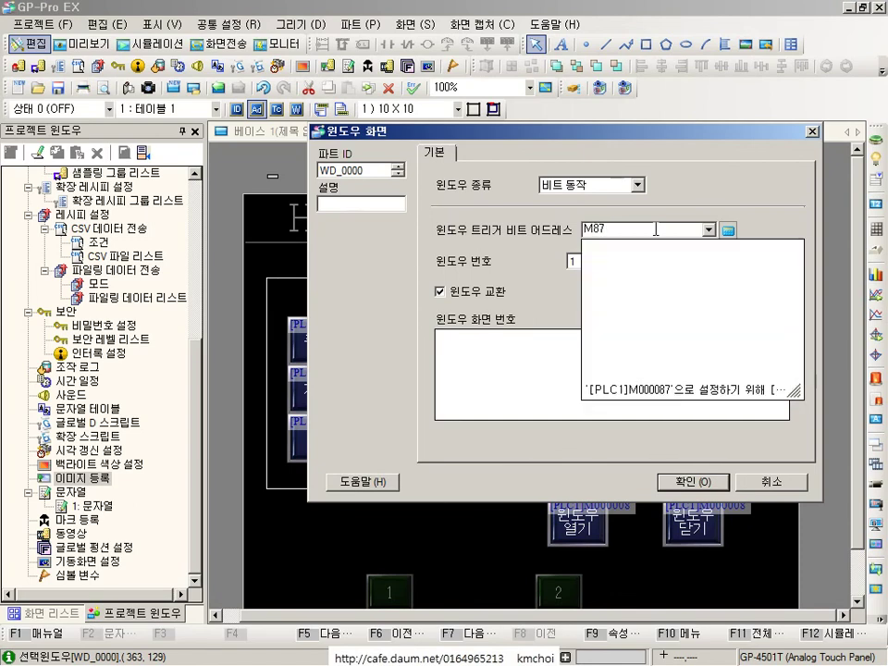
{"action": "key", "text": "Return"}
{"action": "key", "text": "Return"}
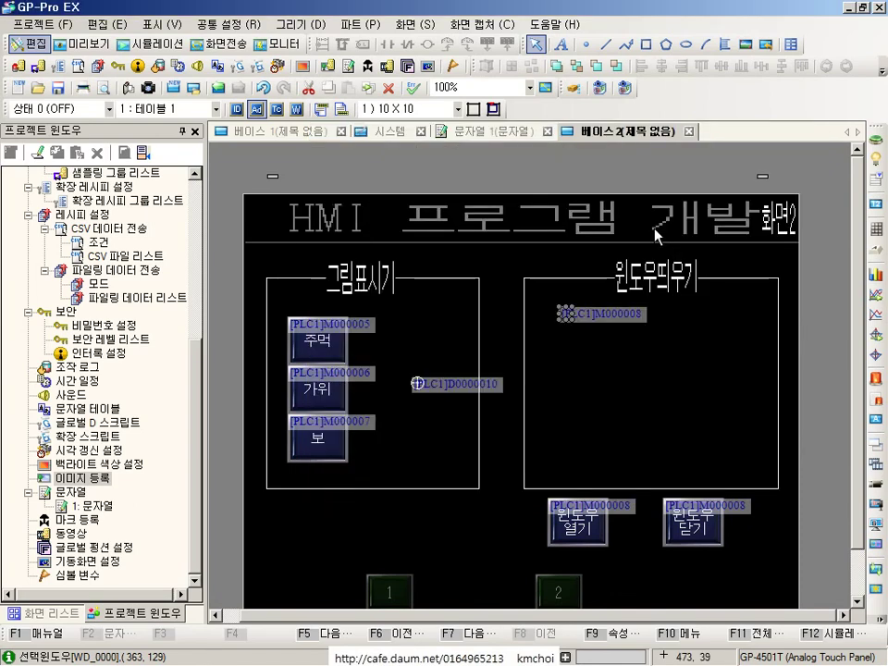
Check the window part's settings and move the part to the middle of the 윈도우띄우기 frame.
{"action": "double_click", "coordinate": [560, 322]}
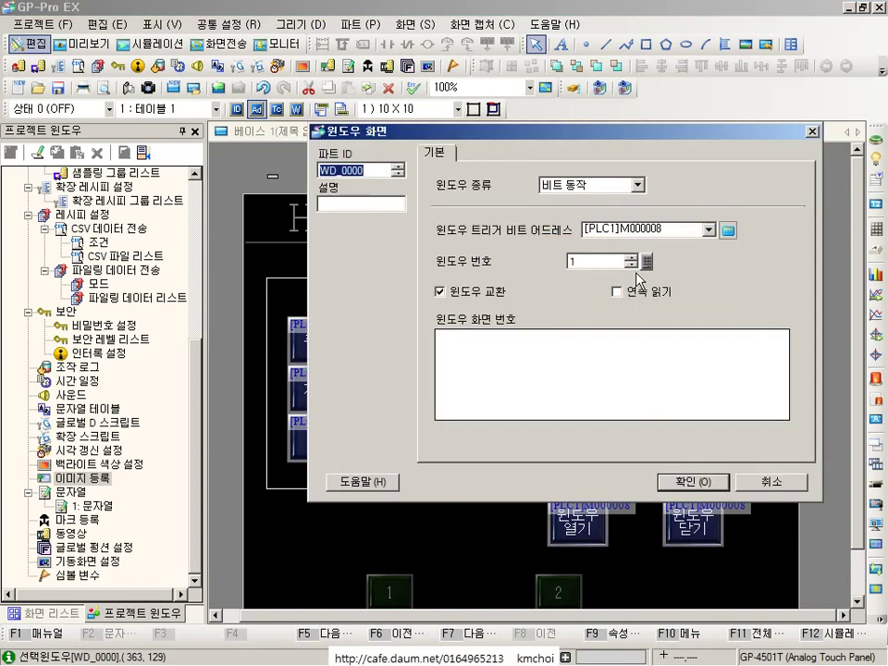
{"action": "left_click", "coordinate": [697, 489]}
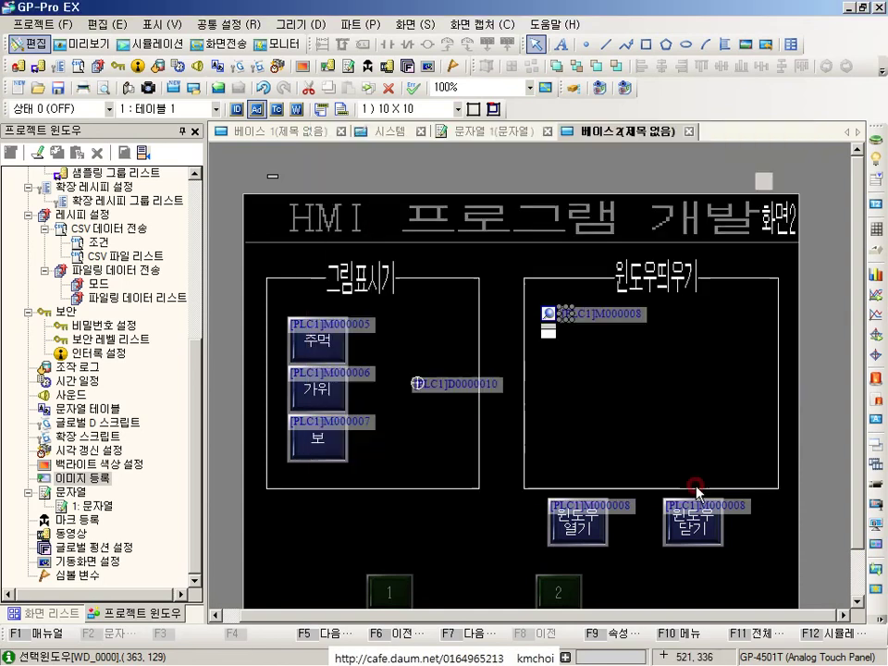
{"action": "left_click", "coordinate": [564, 311]}
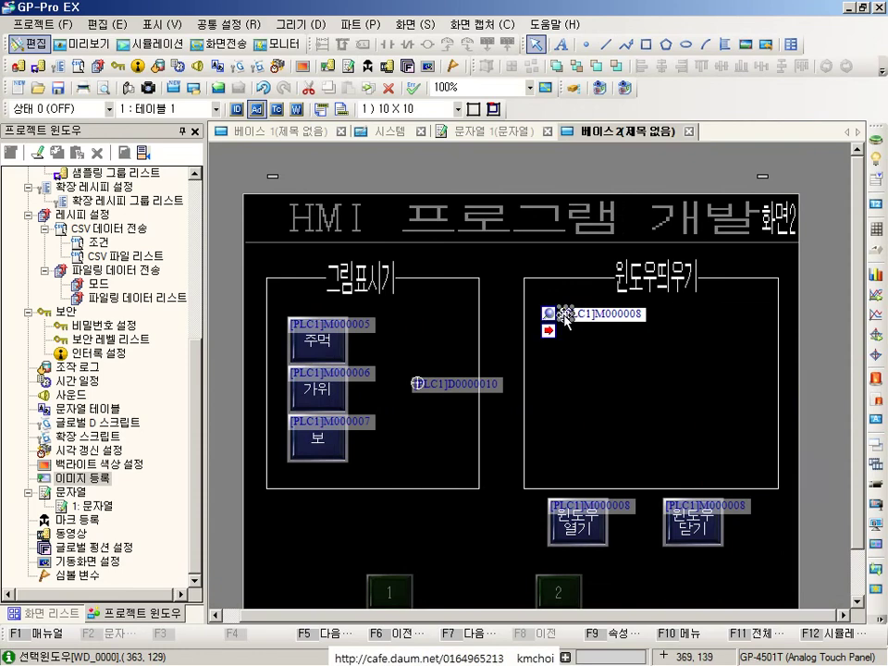
{"action": "left_click_drag", "start_coordinate": [566, 317], "coordinate": [651, 376]}
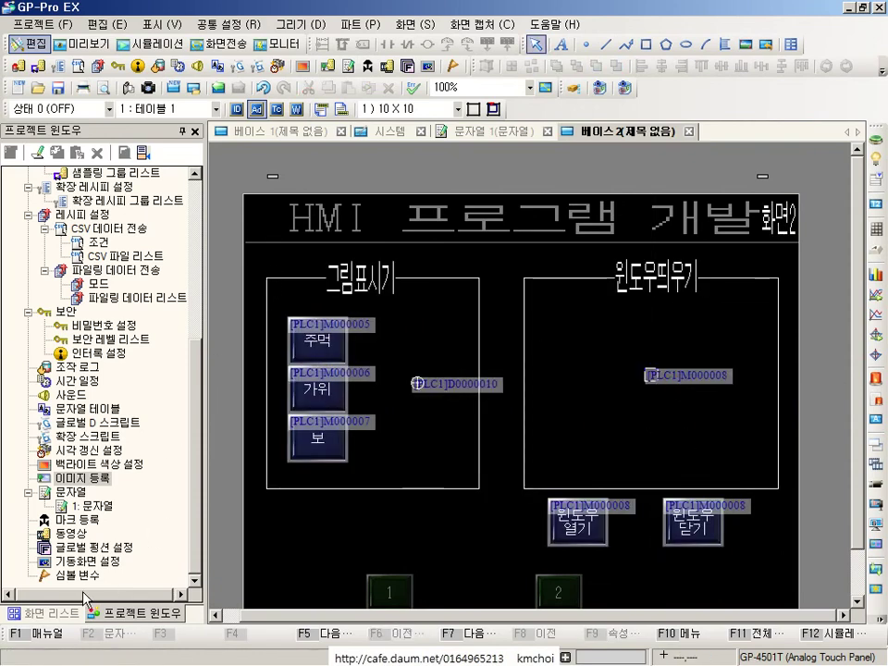
Create a new window screen with screen number 1 and the default title and background.
{"action": "left_click", "coordinate": [46, 612]}
{"action": "right_click", "coordinate": [55, 374]}
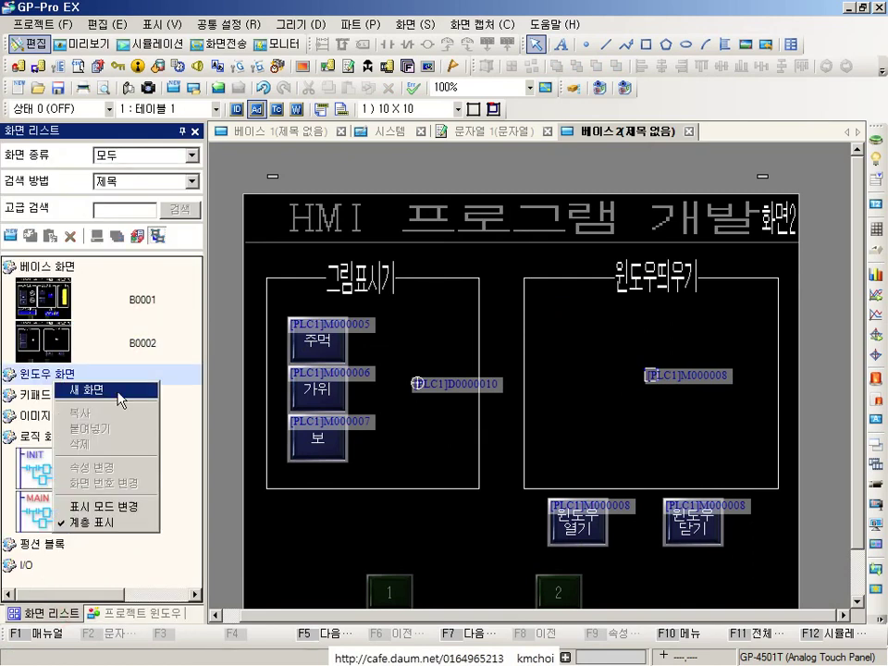
{"action": "left_click", "coordinate": [120, 400]}
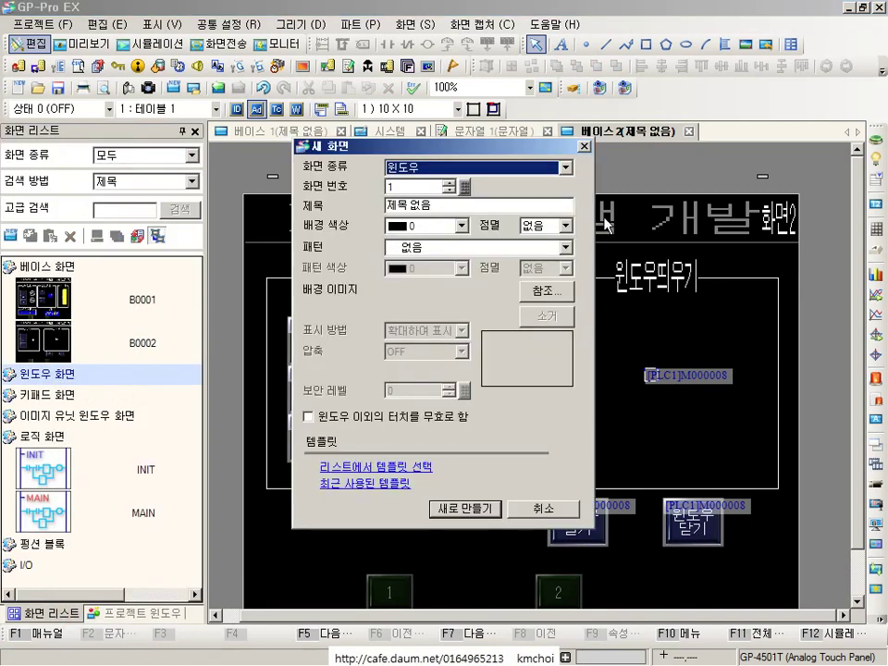
{"action": "left_click", "coordinate": [458, 509]}
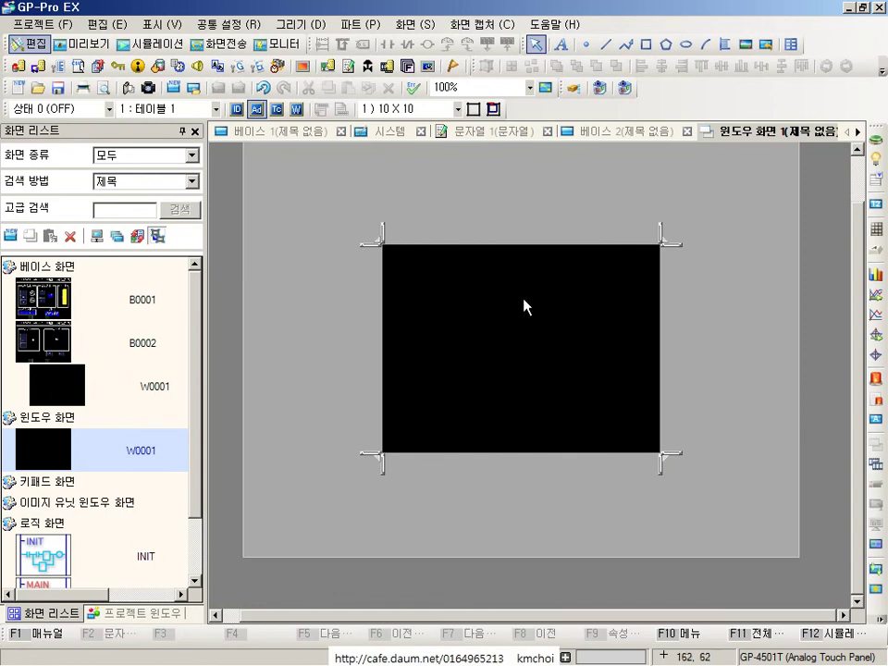
Adjust the corner marks of window screen 1 to shrink its area and shift it toward the upper-left of the sheet.
{"action": "scroll", "coordinate": [384, 233], "scroll_direction": "up", "scroll_amount": 1}
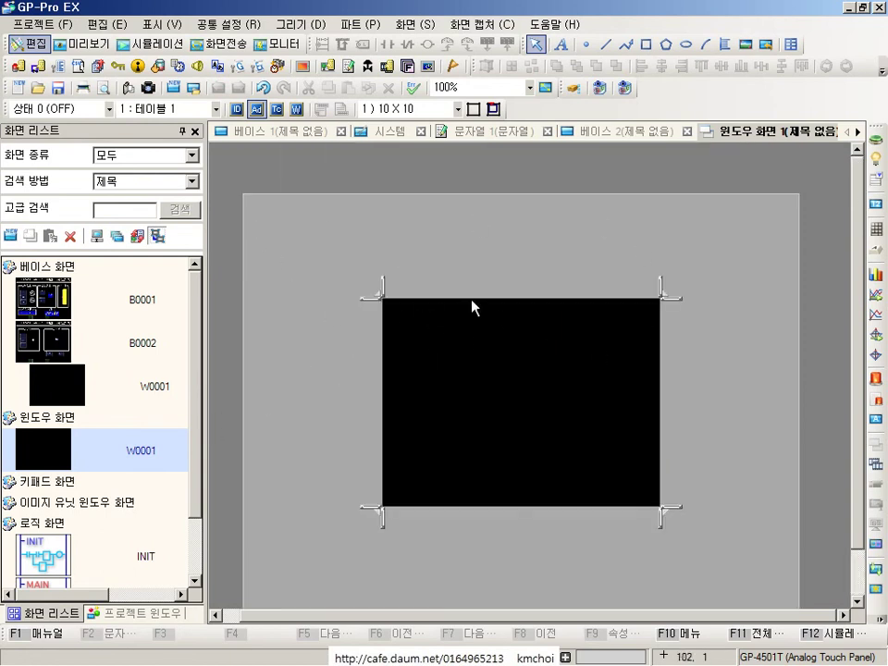
{"action": "left_click_drag", "start_coordinate": [383, 298], "coordinate": [450, 353]}
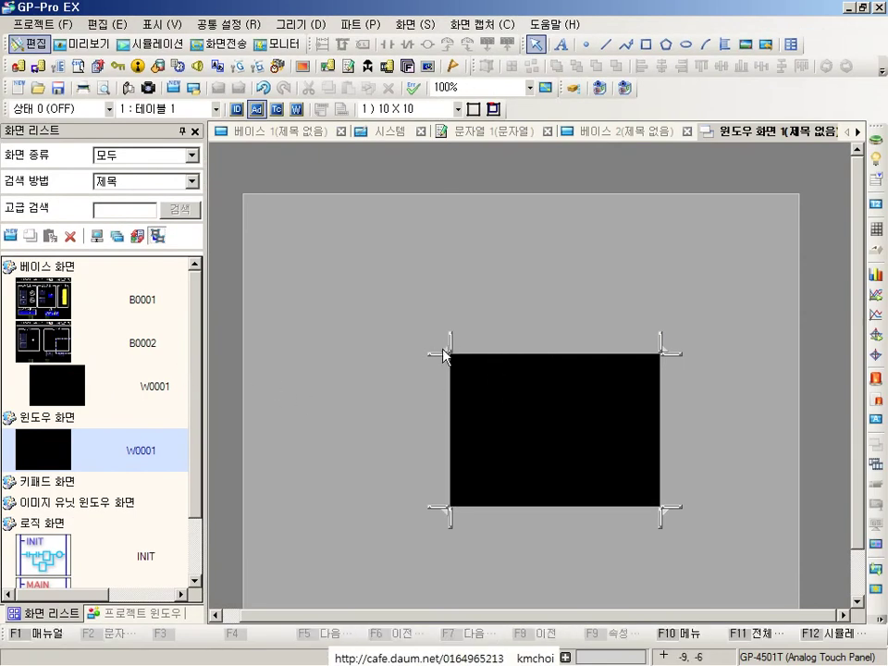
{"action": "left_click_drag", "start_coordinate": [448, 349], "coordinate": [432, 318]}
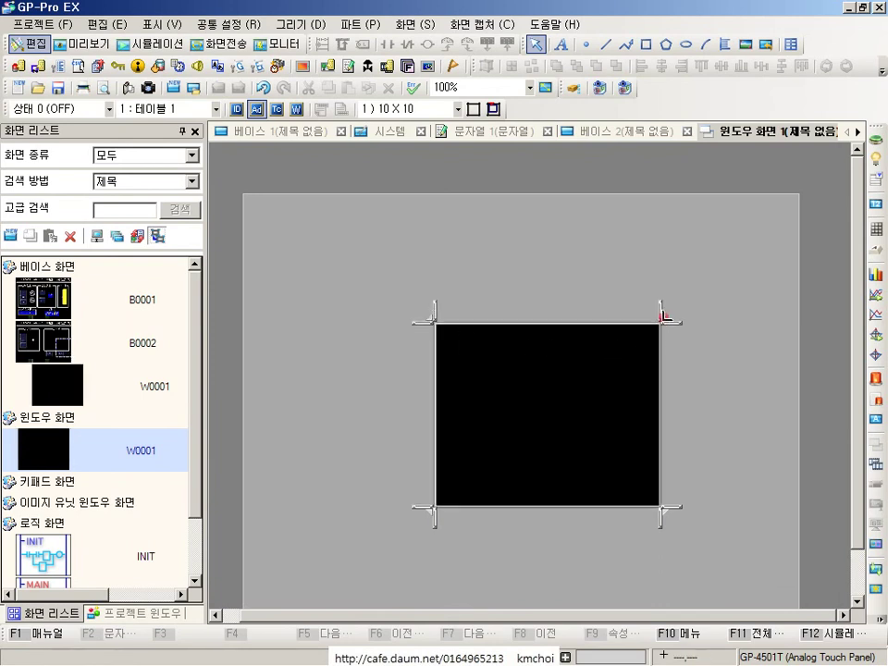
{"action": "left_click_drag", "start_coordinate": [662, 313], "coordinate": [641, 337]}
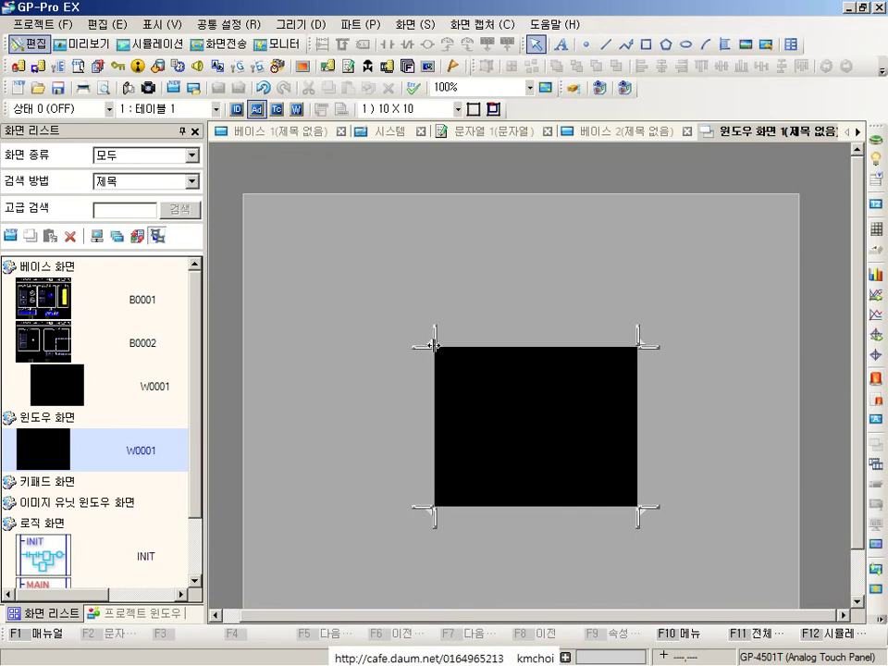
{"action": "left_click_drag", "start_coordinate": [434, 345], "coordinate": [384, 296]}
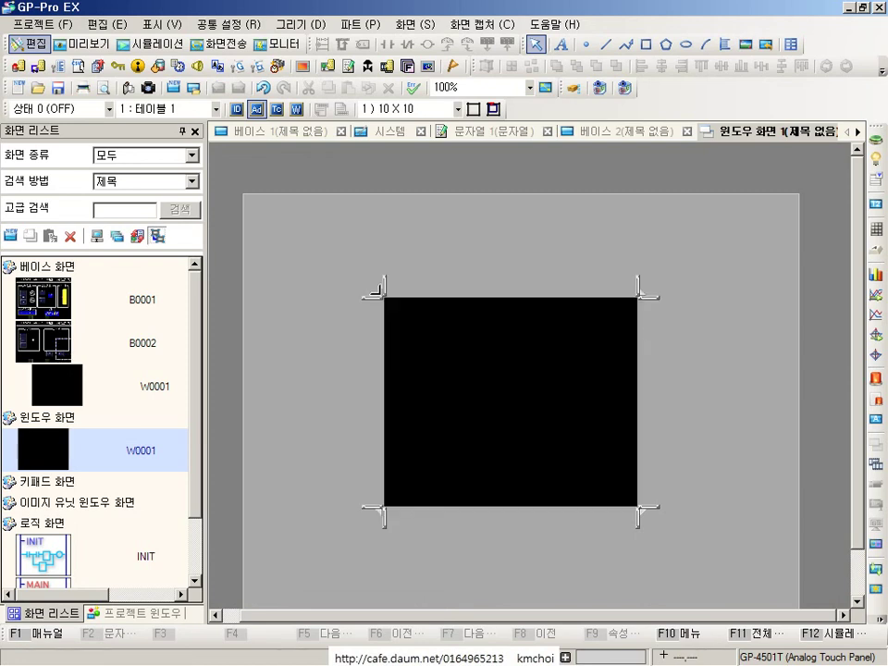
{"action": "left_click", "coordinate": [41, 343]}
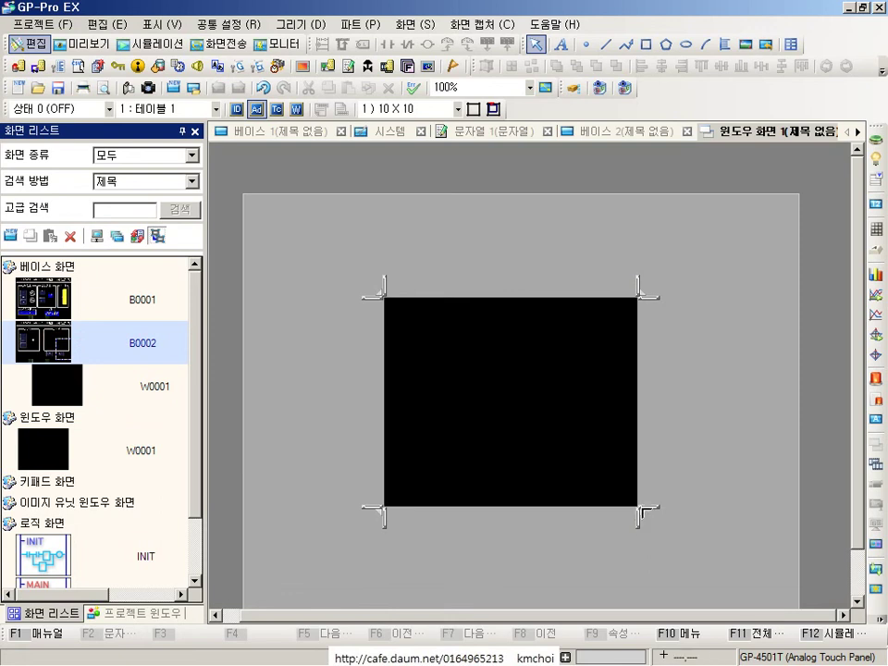
{"action": "left_click_drag", "start_coordinate": [641, 509], "coordinate": [525, 413]}
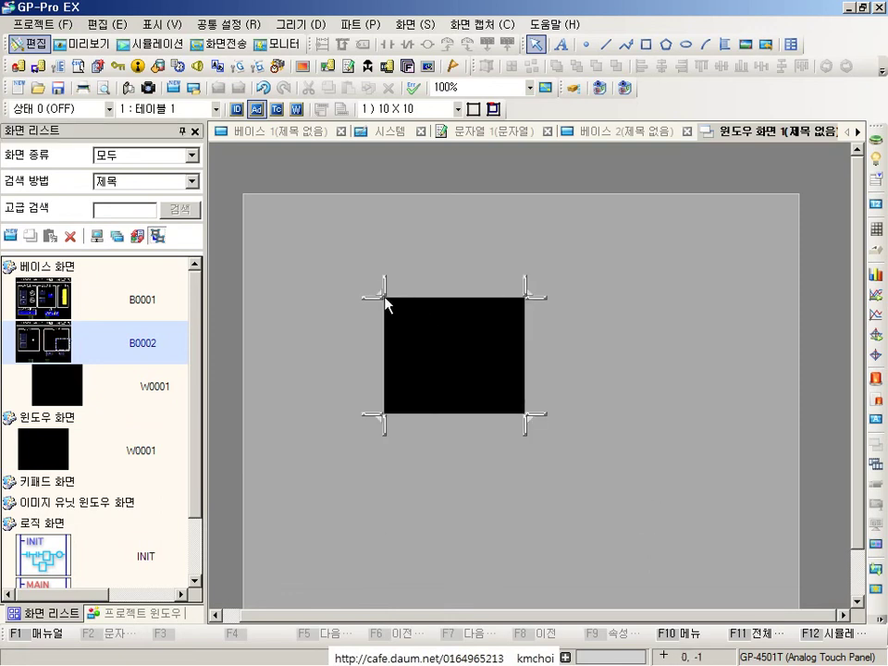
{"action": "left_click_drag", "start_coordinate": [385, 298], "coordinate": [318, 263]}
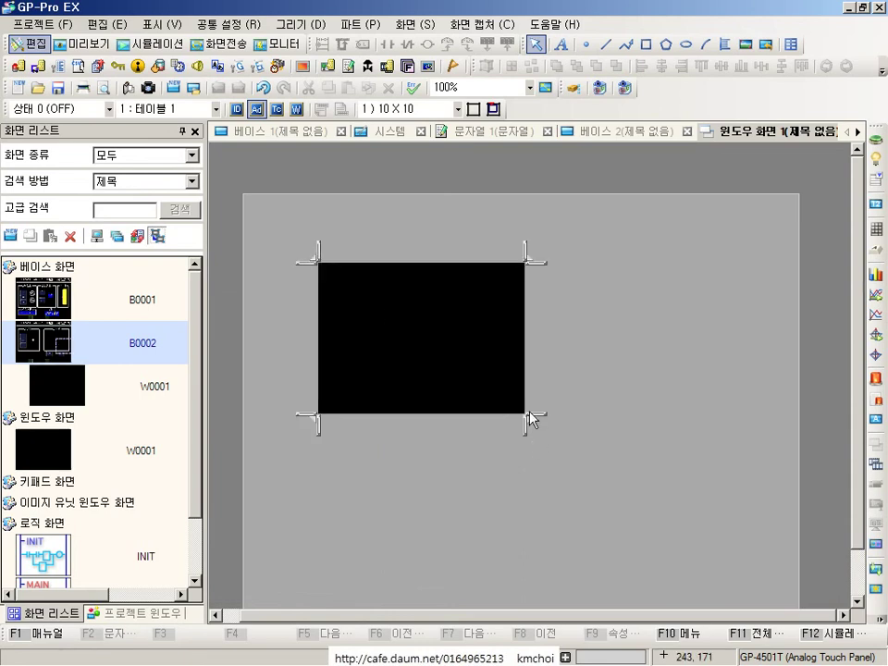
{"action": "left_click_drag", "start_coordinate": [528, 418], "coordinate": [474, 375]}
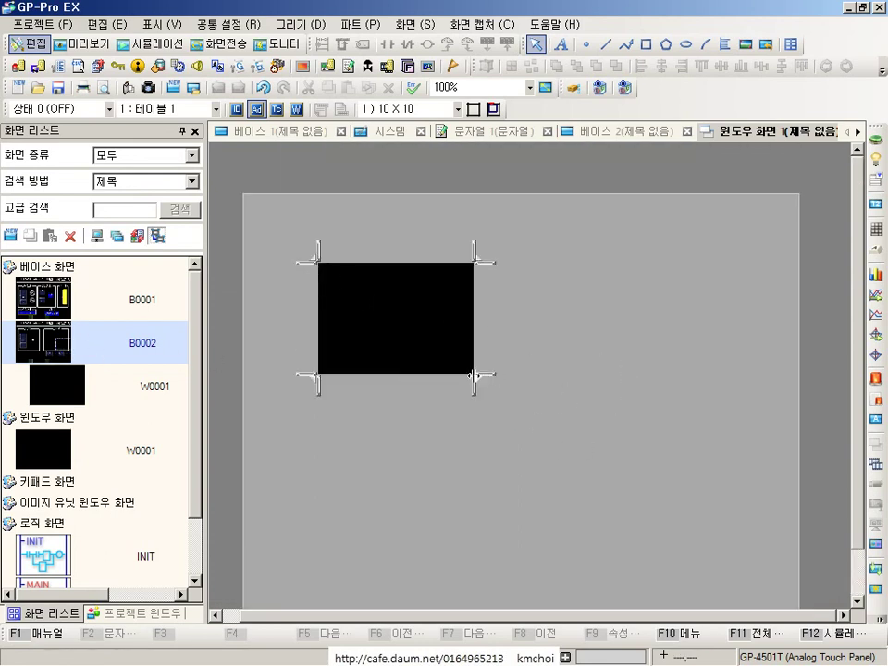
{"action": "left_click_drag", "start_coordinate": [474, 374], "coordinate": [666, 454]}
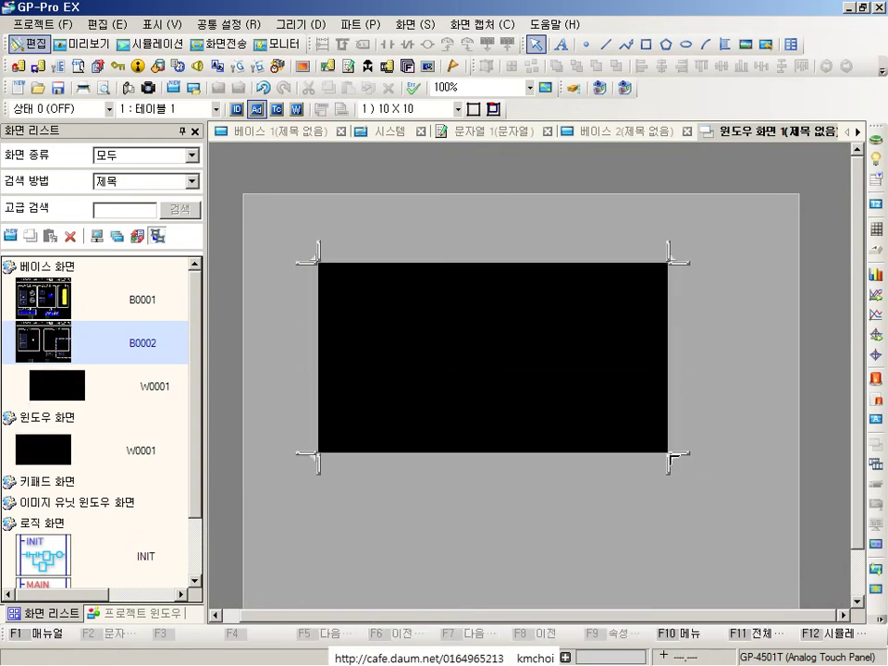
{"action": "left_click_drag", "start_coordinate": [669, 454], "coordinate": [533, 419]}
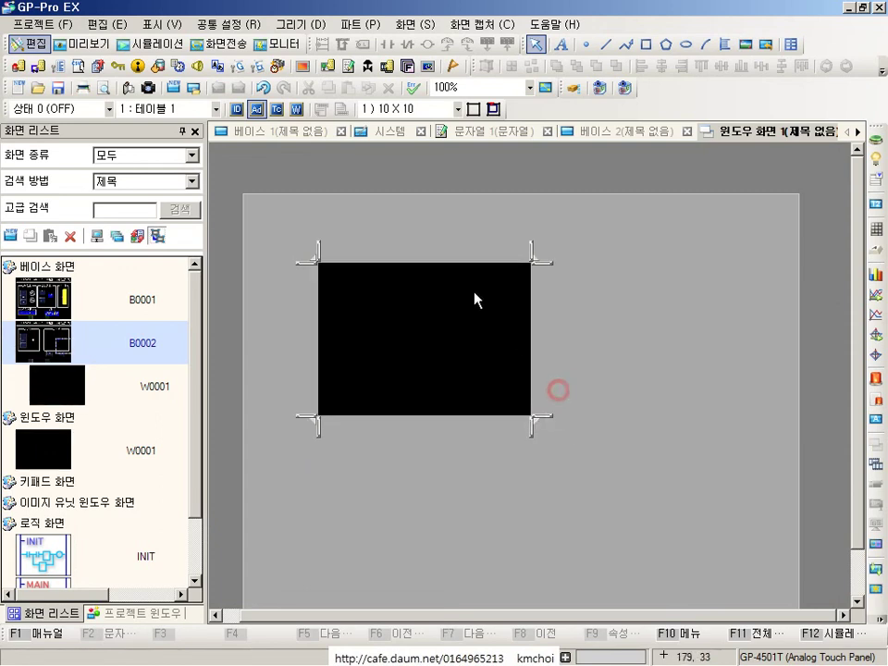
Set the background color of window screen 1 to color 195 (blue) in its screen properties.
{"action": "right_click", "coordinate": [440, 287]}
{"action": "left_click", "coordinate": [389, 308]}
{"action": "left_click", "coordinate": [88, 452]}
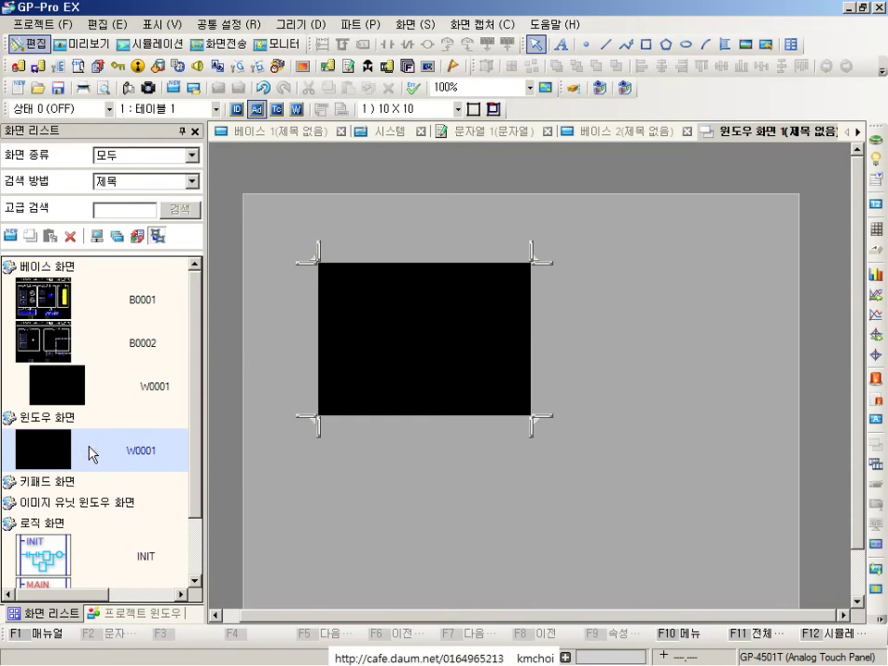
{"action": "right_click", "coordinate": [89, 452]}
{"action": "left_click", "coordinate": [173, 531]}
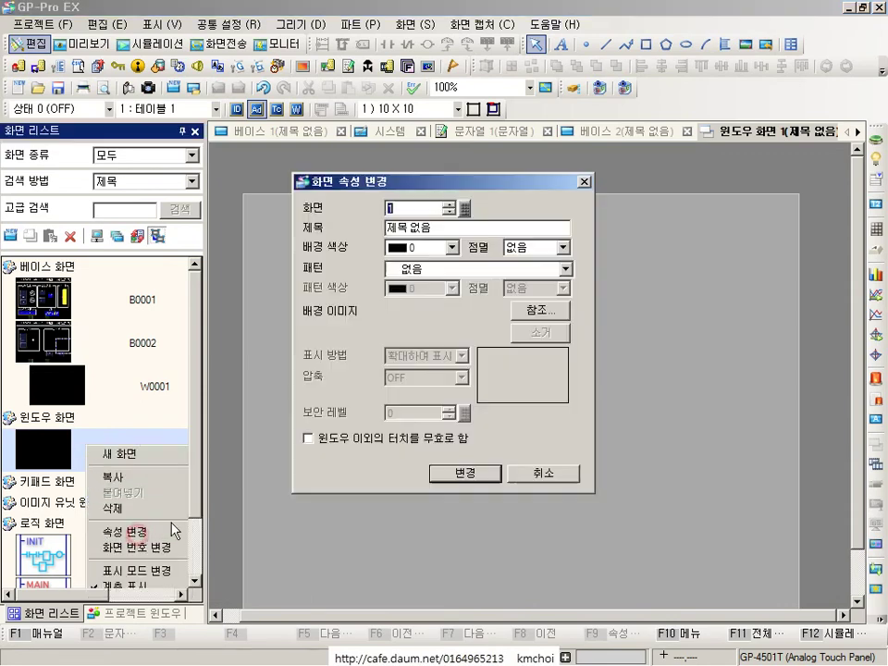
{"action": "left_click", "coordinate": [407, 248]}
{"action": "left_click", "coordinate": [472, 330]}
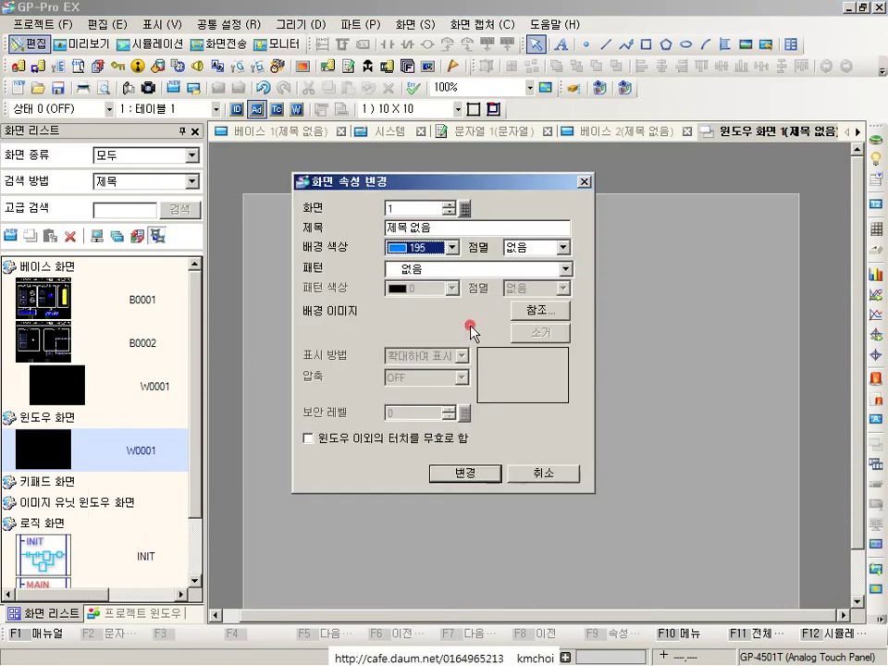
{"action": "left_click", "coordinate": [465, 472]}
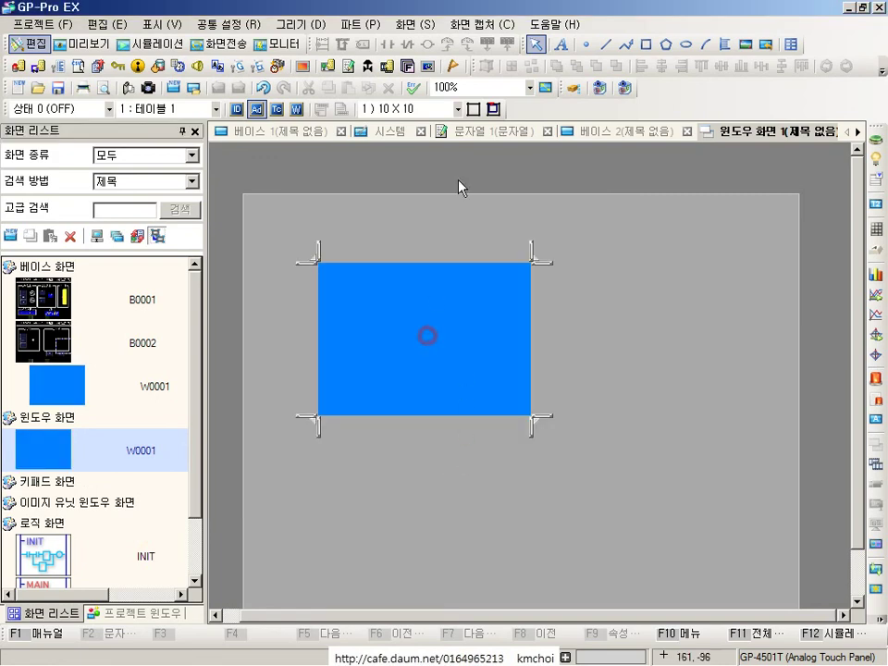
Place the text 윈도우 in the middle of the blue area of window screen 1.
{"action": "left_click", "coordinate": [561, 44]}
{"action": "left_click_drag", "start_coordinate": [364, 310], "coordinate": [483, 364]}
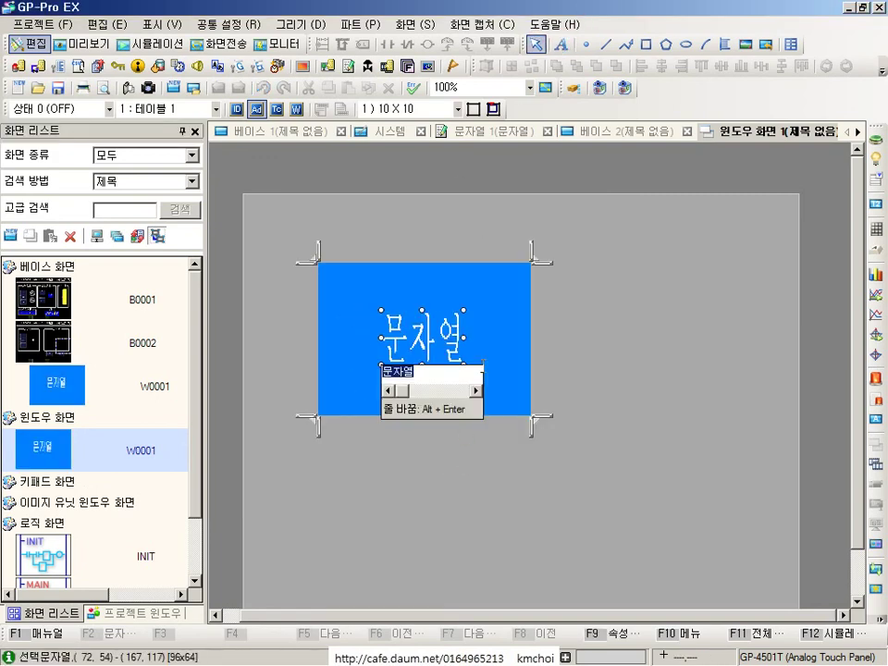
{"action": "type", "text": "DNLSE"}
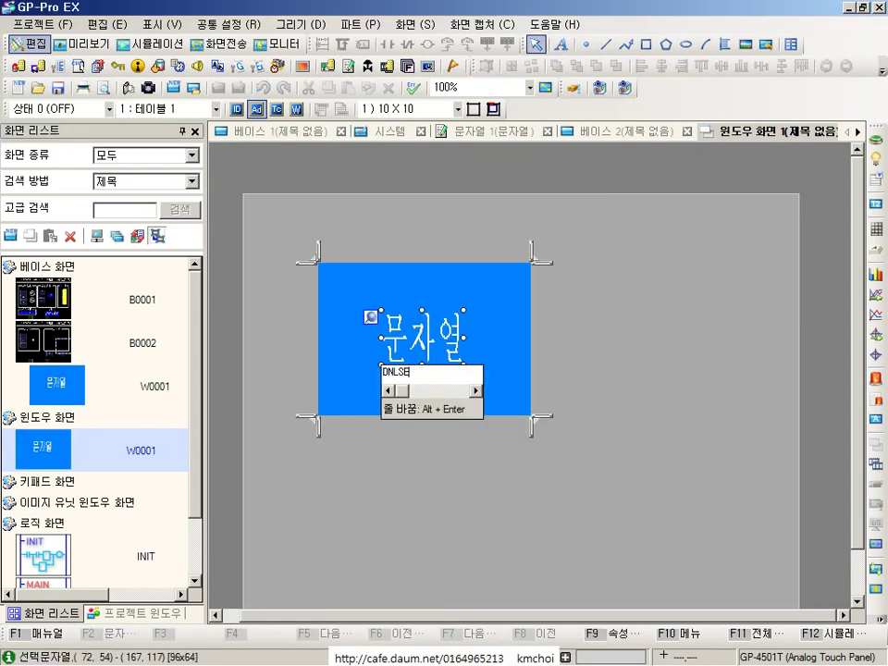
{"action": "type", "text": "HDN"}
{"action": "key", "text": "Return"}
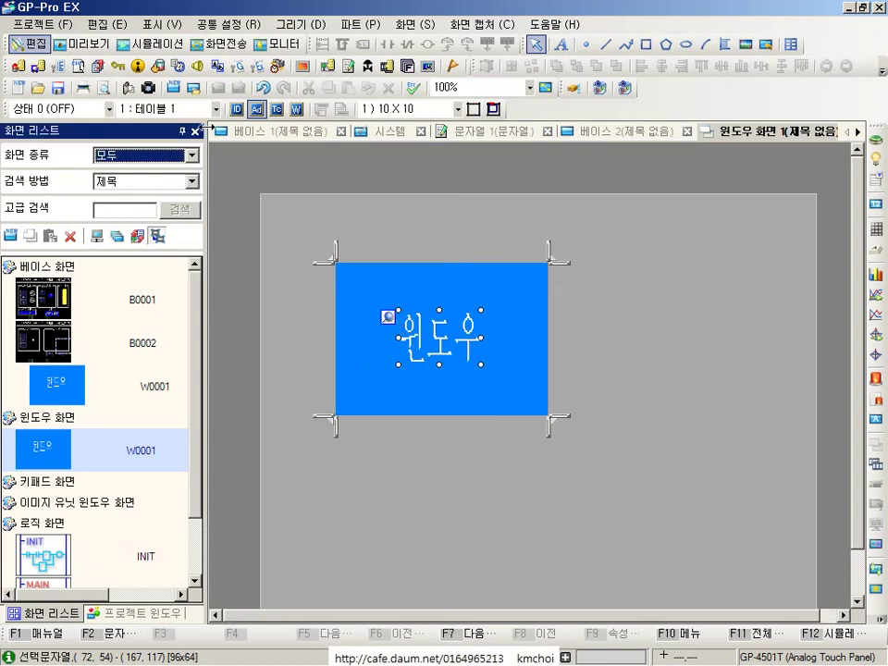
Return to base screen 2 and move the M000008 window part inside the 윈도우띄우기 frame.
{"action": "double_click", "coordinate": [139, 299]}
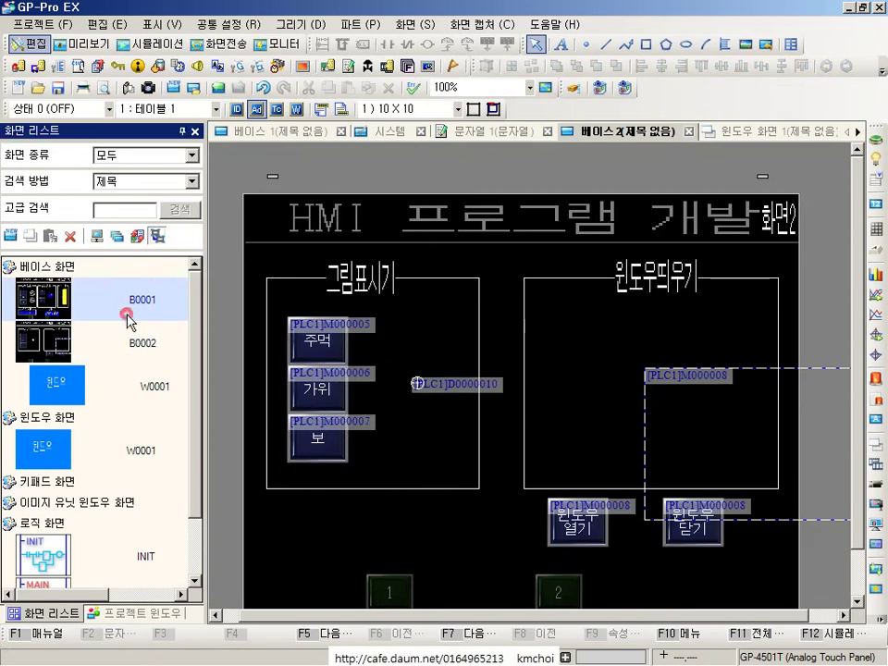
{"action": "double_click", "coordinate": [138, 340]}
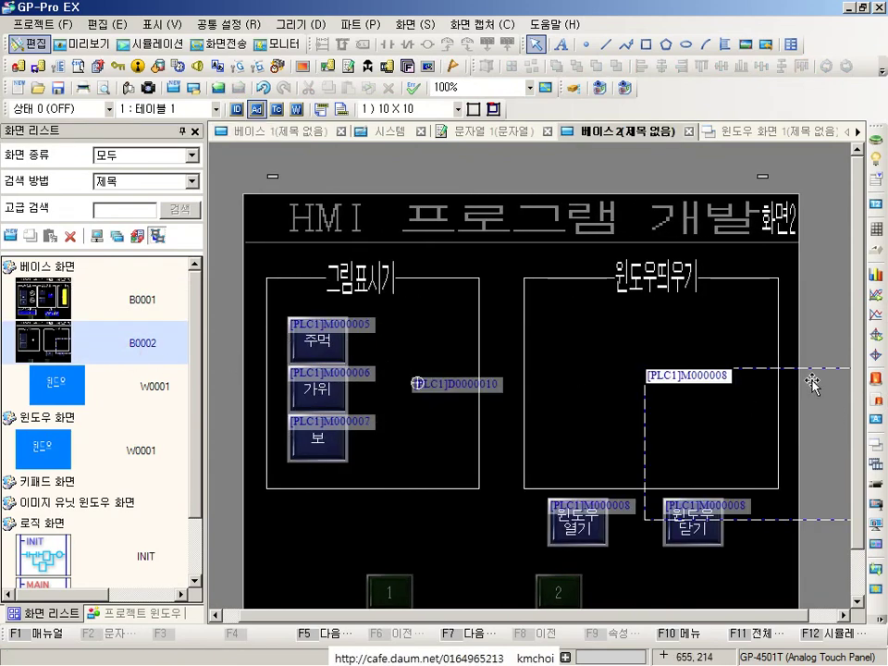
{"action": "left_click_drag", "start_coordinate": [771, 372], "coordinate": [677, 320]}
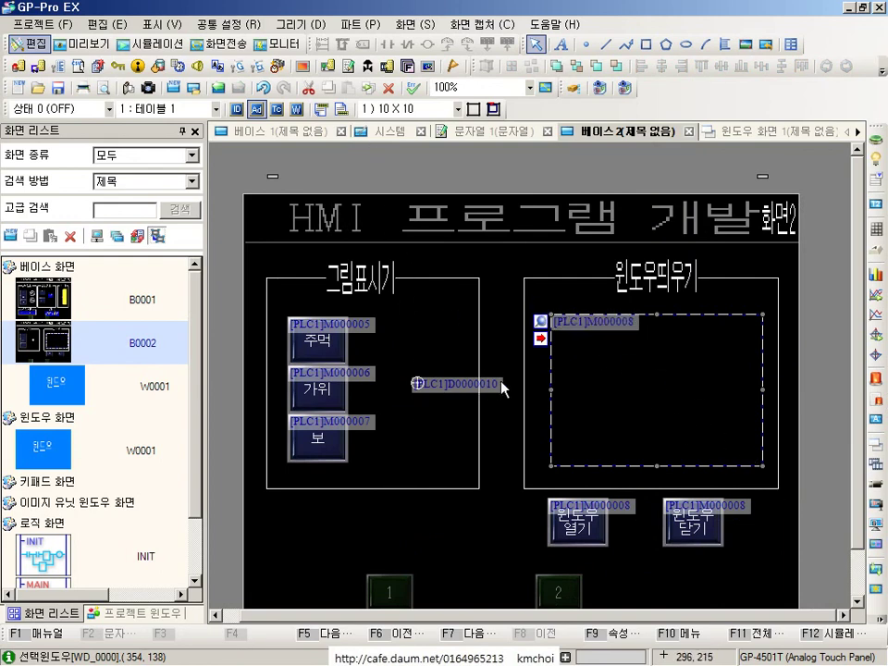
Start the screen transfer and save the project as day1204_test.prx in the 201805PLC folder.
{"action": "left_click", "coordinate": [222, 44]}
{"action": "left_click", "coordinate": [368, 358]}
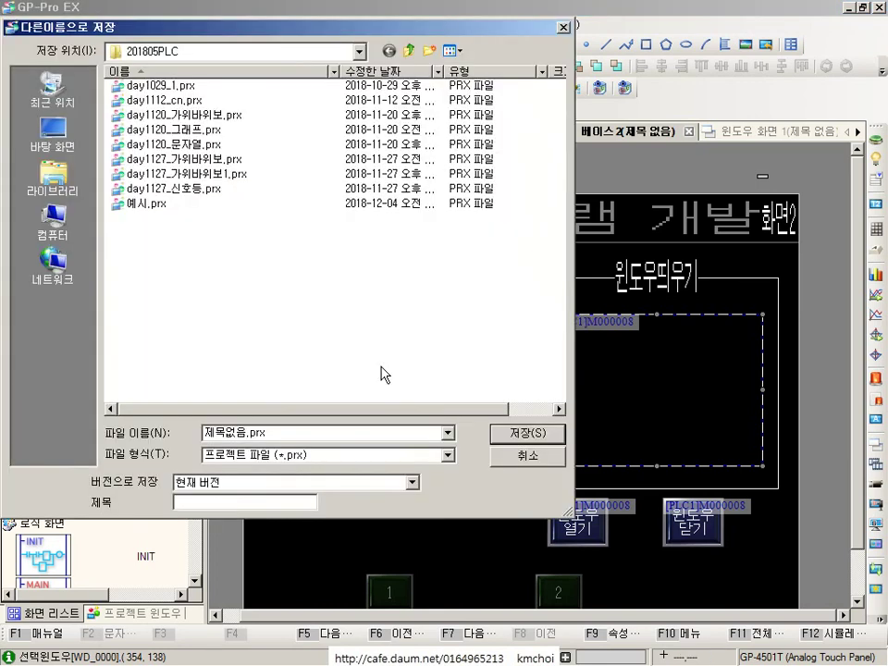
{"action": "double_click", "coordinate": [266, 432]}
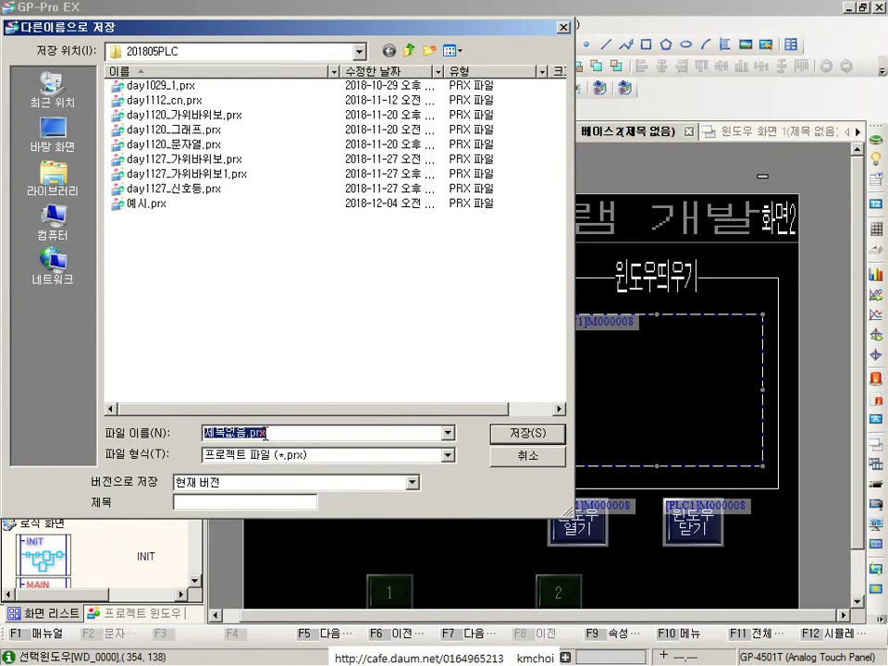
{"action": "left_click", "coordinate": [276, 433]}
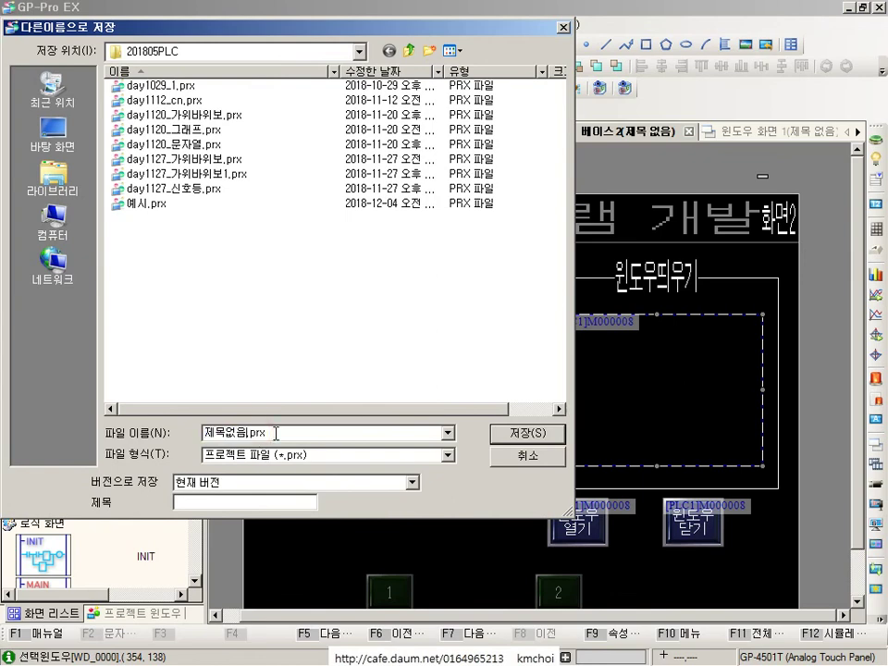
{"action": "key", "text": "BackSpace"}
{"action": "key", "text": "BackSpace"}
{"action": "key", "text": "BackSpace"}
{"action": "key", "text": "BackSpace"}
{"action": "type", "text": "D"}
{"action": "type", "text": "day1204"}
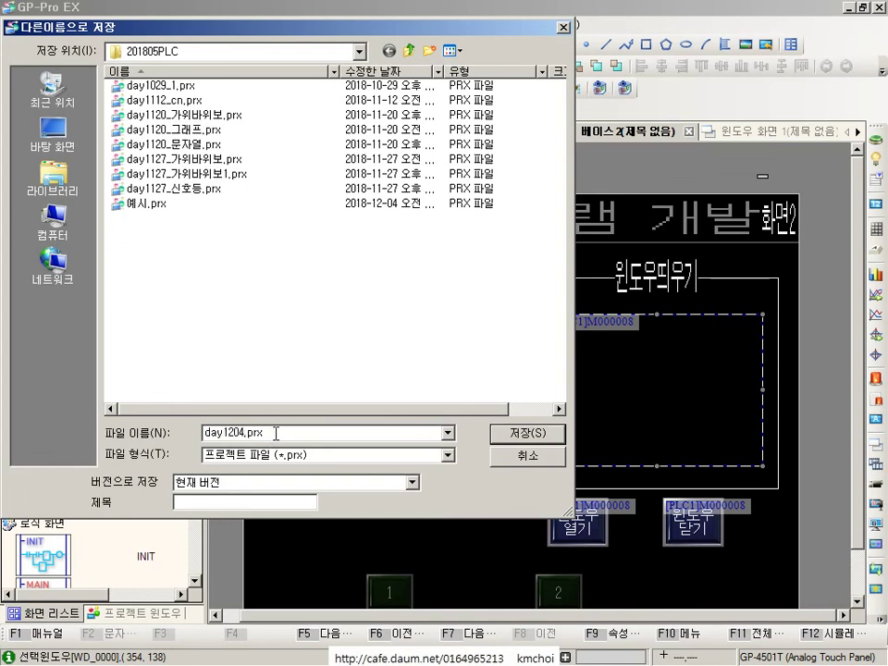
{"action": "type", "text": "_ㅅㄷㄴㄷㅅ"}
{"action": "key", "text": "BackSpace"}
{"action": "key", "text": "Return"}
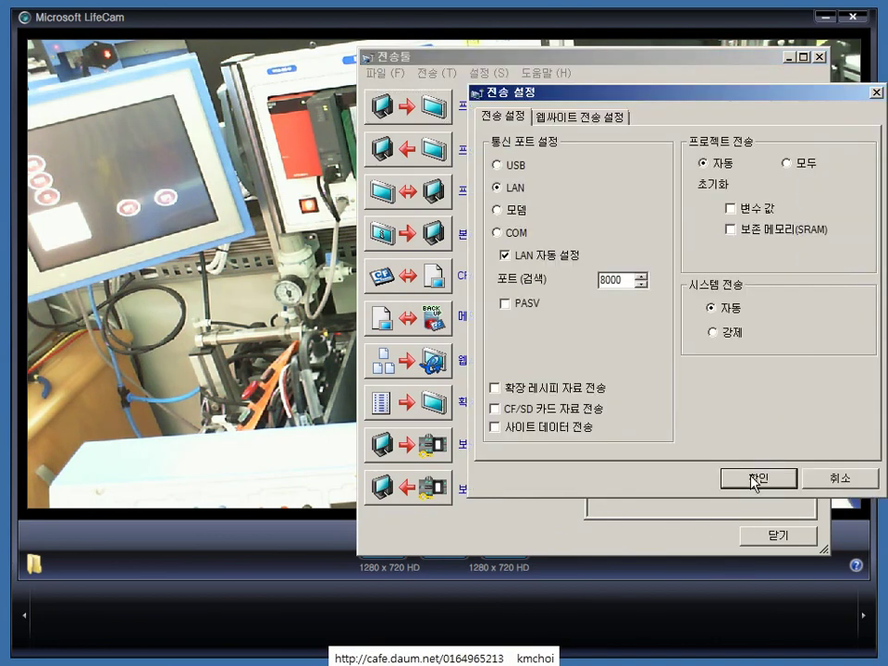
Accept the LAN port transfer settings, try to send the project to the panel, and close the transfer tool.
{"action": "left_click", "coordinate": [754, 481]}
{"action": "left_click", "coordinate": [418, 142]}
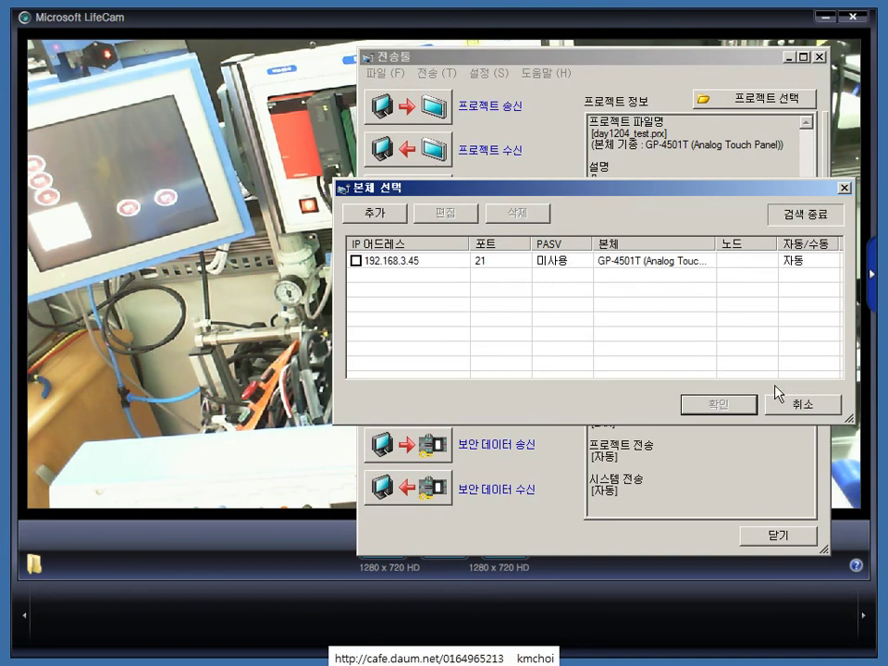
{"action": "left_click", "coordinate": [819, 407]}
{"action": "left_click", "coordinate": [785, 536]}
Check the switch settings of the 가위 and 윈도우 열기 switches on base screen 2.
{"action": "left_click", "coordinate": [333, 330]}
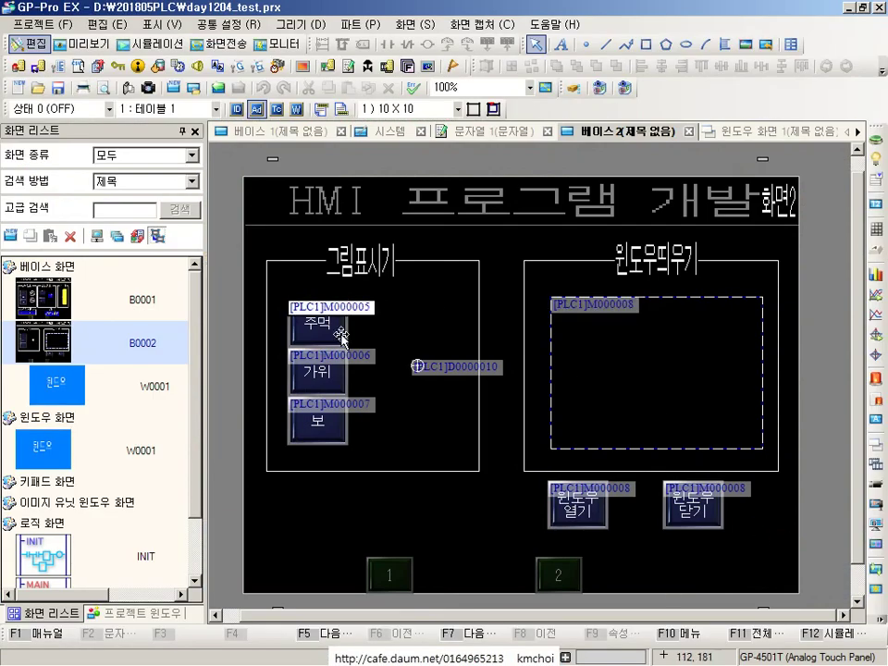
{"action": "left_click", "coordinate": [321, 383]}
{"action": "double_click", "coordinate": [322, 383]}
{"action": "key", "text": "Escape"}
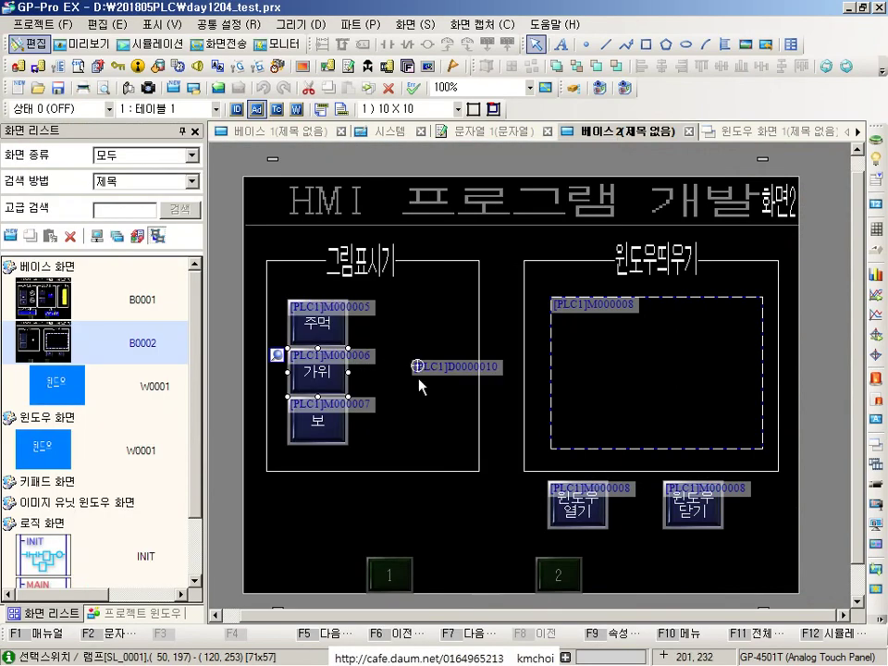
{"action": "left_click", "coordinate": [577, 523]}
{"action": "double_click", "coordinate": [577, 522]}
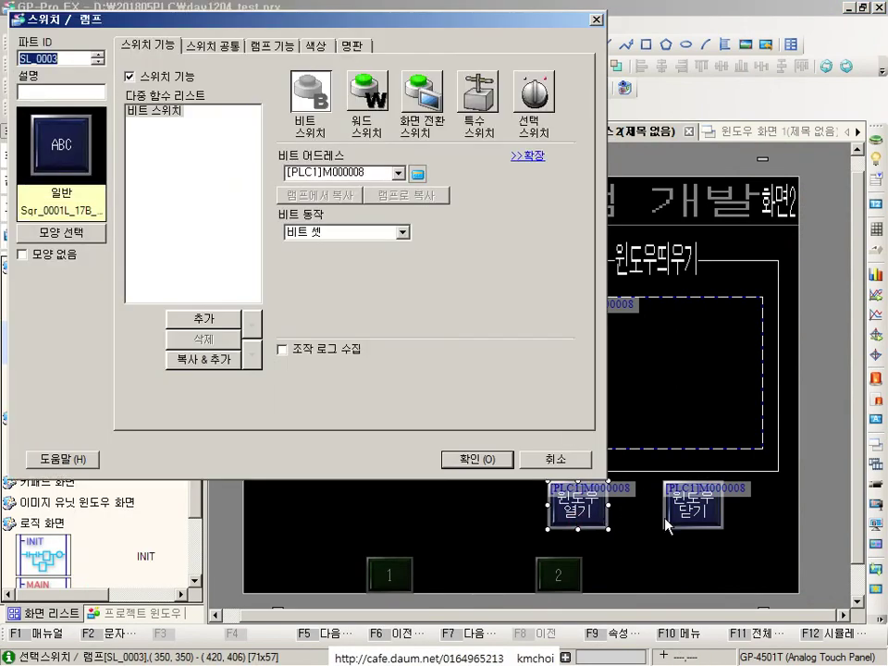
{"action": "key", "text": "Escape"}
Check the PB1 switch on base screen 1 and set the PB2 switch's bit action to 비트 전환.
{"action": "double_click", "coordinate": [85, 297]}
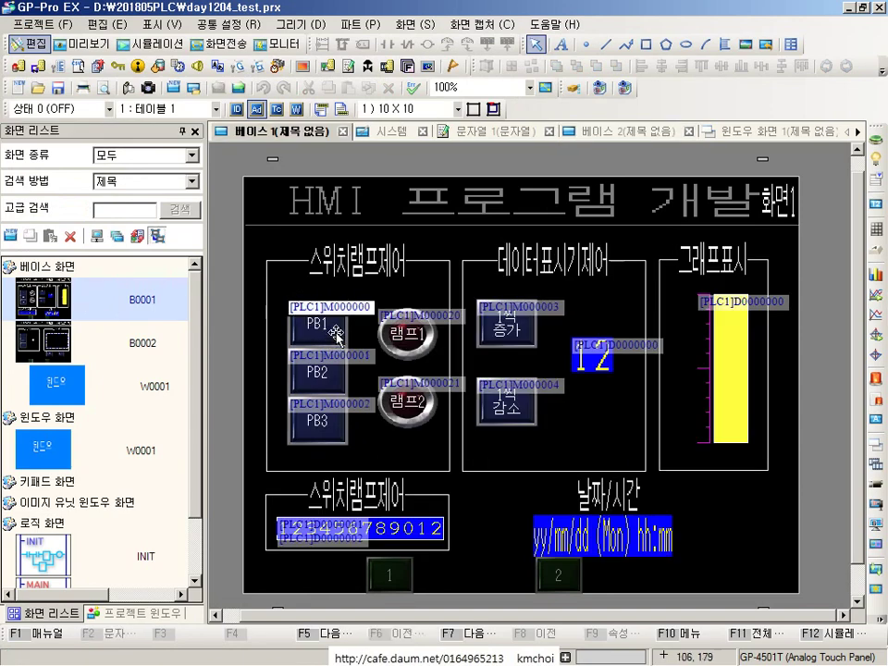
{"action": "double_click", "coordinate": [328, 328]}
{"action": "key", "text": "Escape"}
{"action": "double_click", "coordinate": [330, 387]}
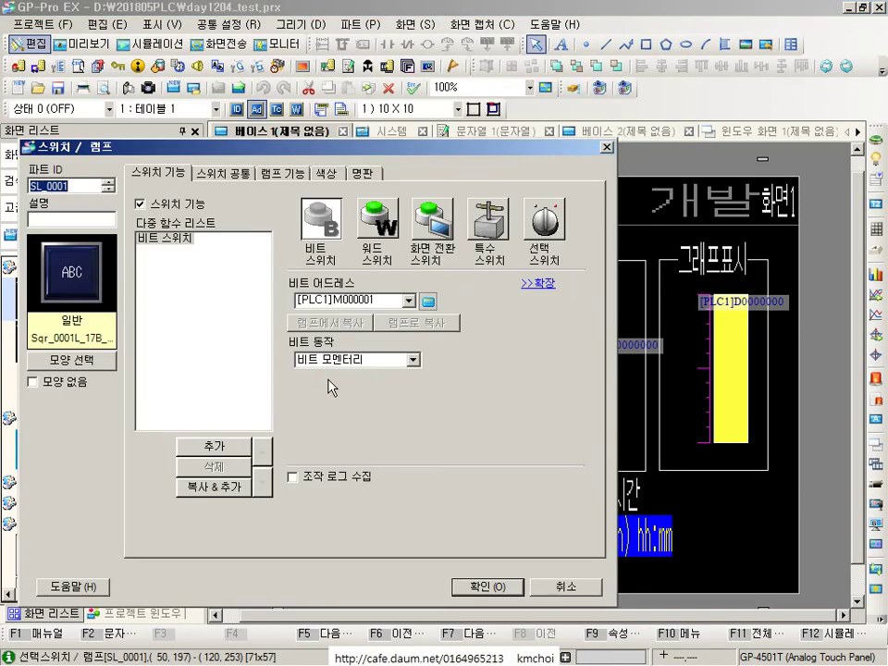
{"action": "left_click", "coordinate": [414, 359]}
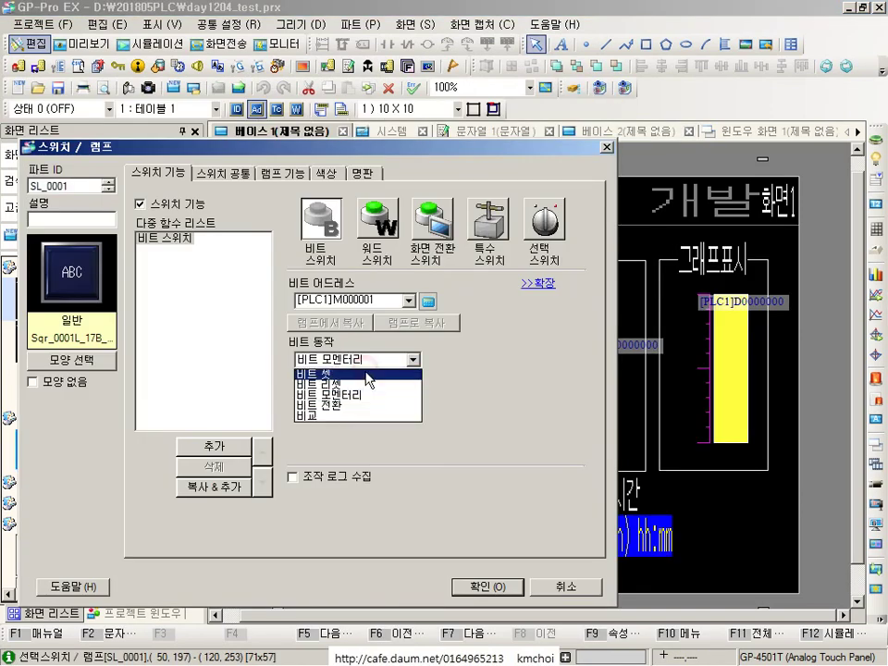
{"action": "left_click", "coordinate": [351, 407]}
{"action": "left_click", "coordinate": [483, 586]}
Set the PB3 switch's bit action to 비트 전환.
{"action": "double_click", "coordinate": [328, 398]}
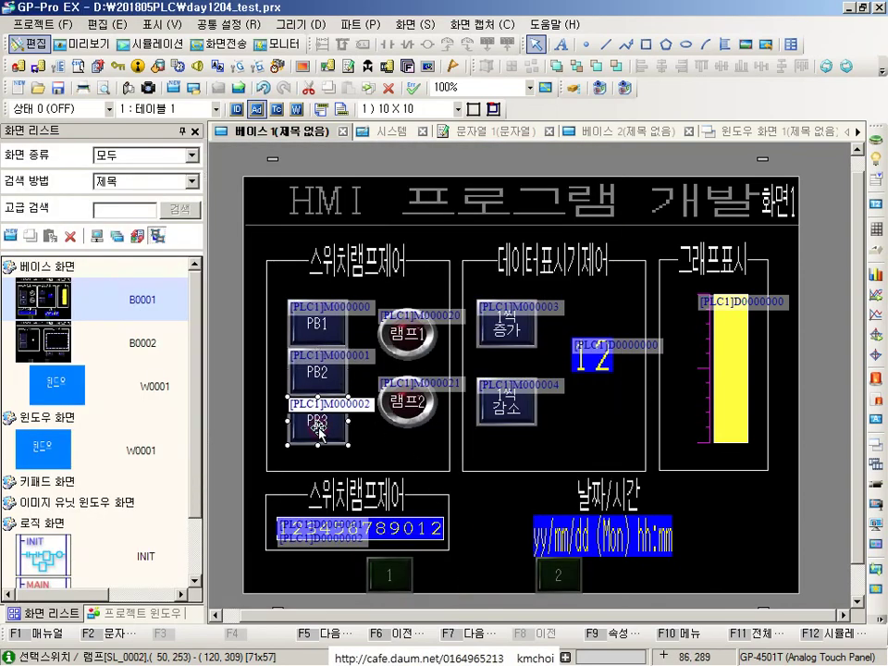
{"action": "left_click", "coordinate": [330, 408]}
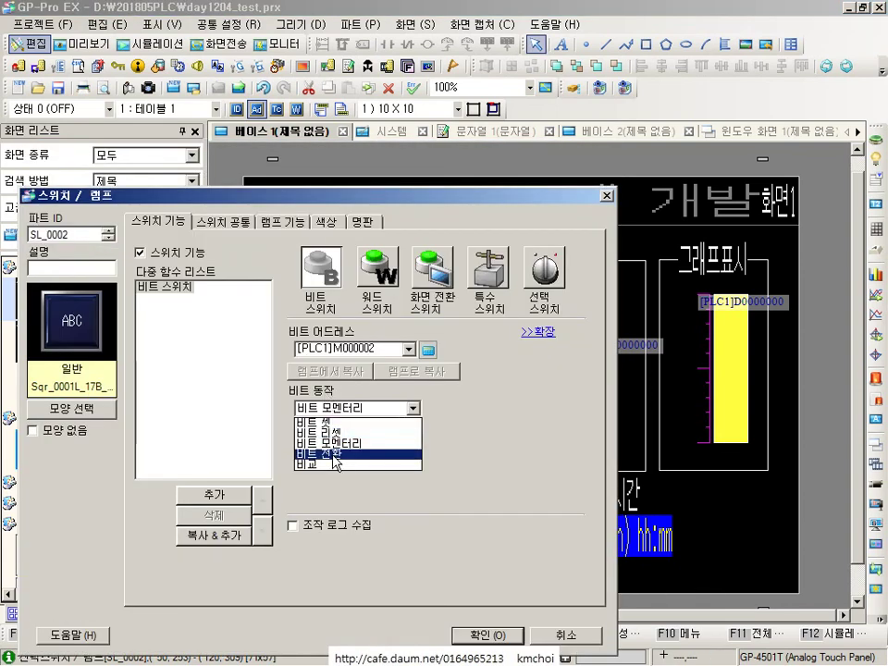
{"action": "left_click", "coordinate": [334, 454]}
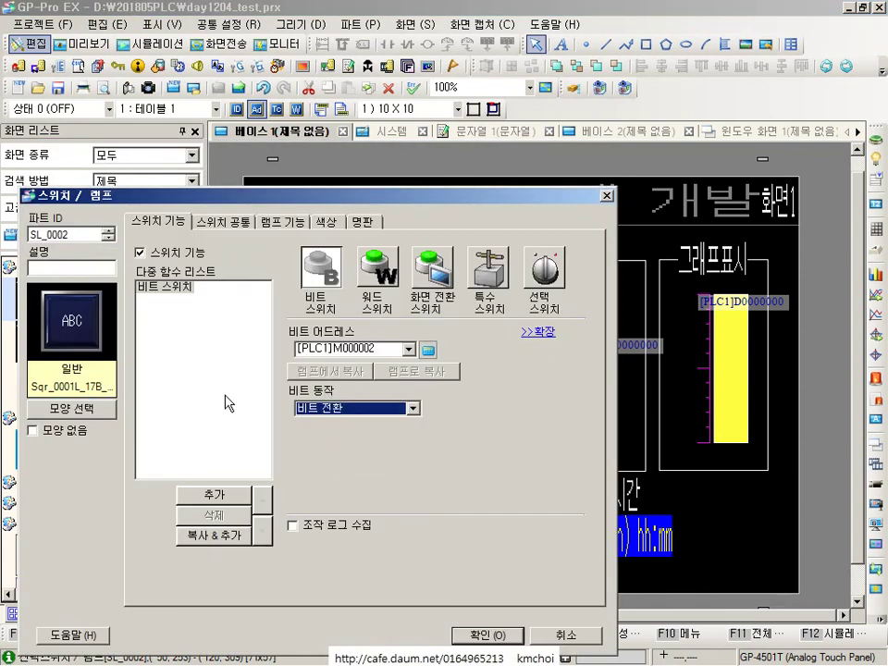
{"action": "left_click", "coordinate": [480, 636]}
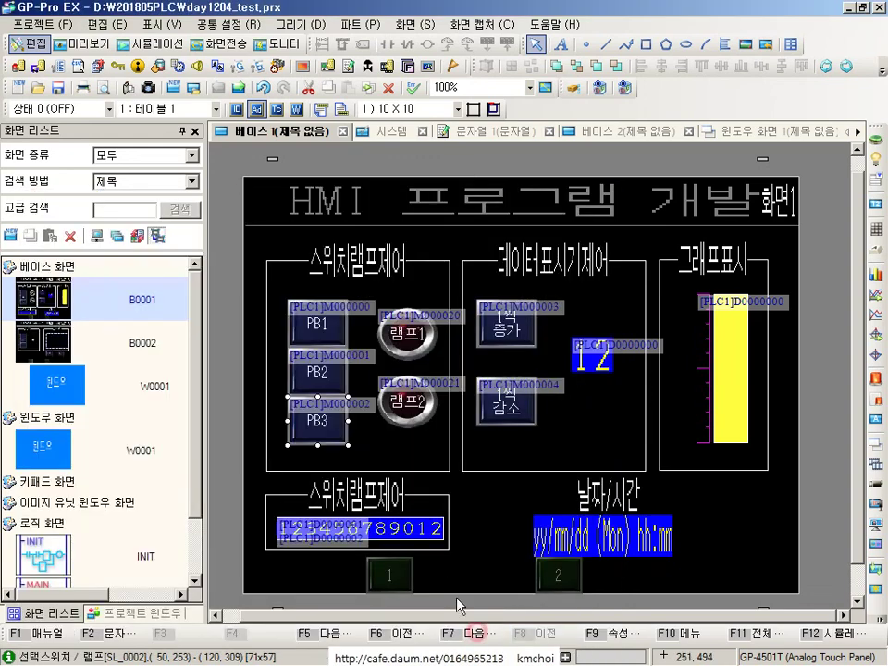
Set the 1씩 증가 switch's bit action to 비트 모멘터리.
{"action": "double_click", "coordinate": [524, 344]}
{"action": "left_click", "coordinate": [532, 312]}
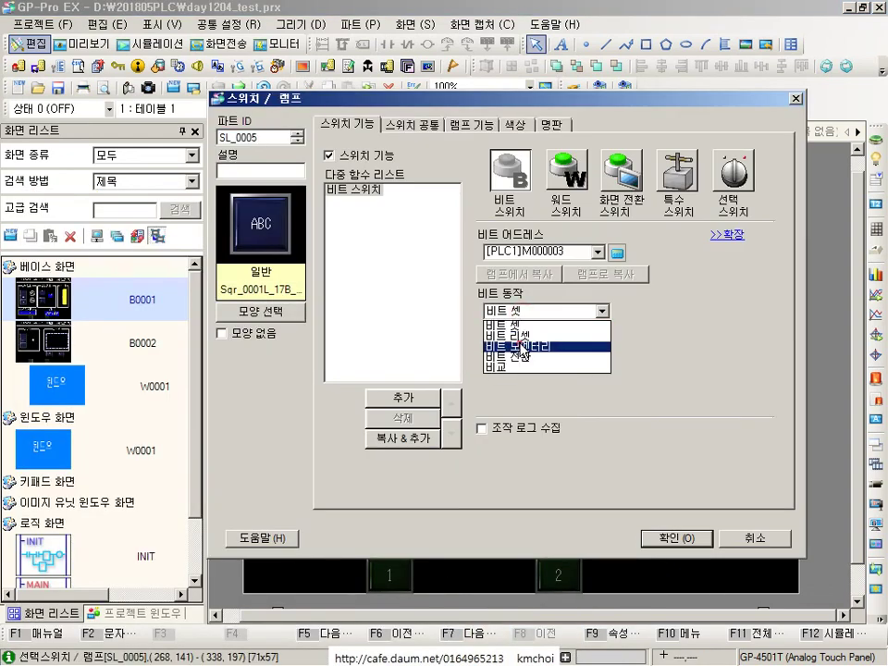
{"action": "left_click", "coordinate": [525, 346]}
{"action": "left_click", "coordinate": [665, 539]}
Set the 1씩 감소 switch's bit action to 비트 모멘터리.
{"action": "double_click", "coordinate": [515, 415]}
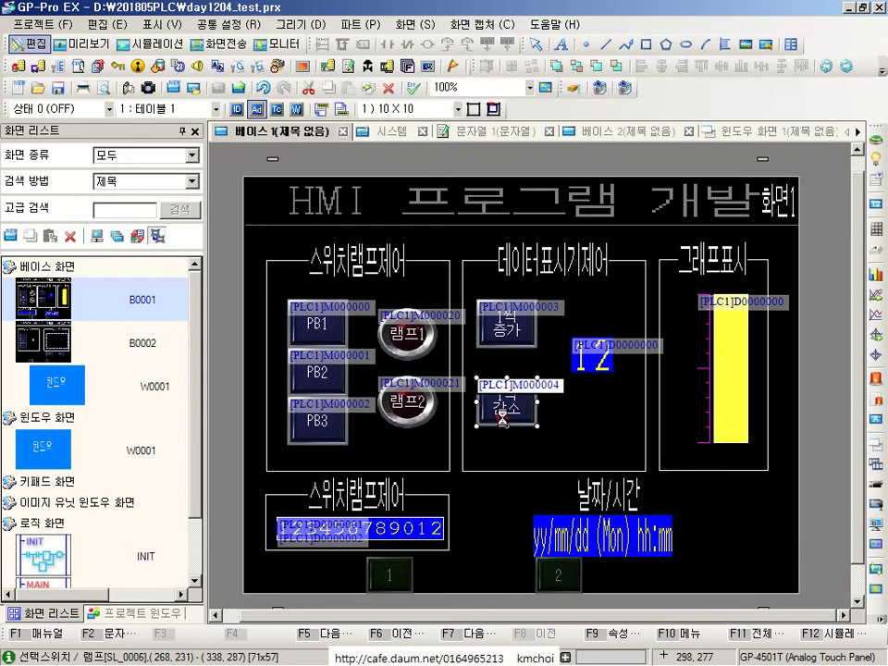
{"action": "left_click", "coordinate": [537, 390]}
{"action": "left_click", "coordinate": [523, 424]}
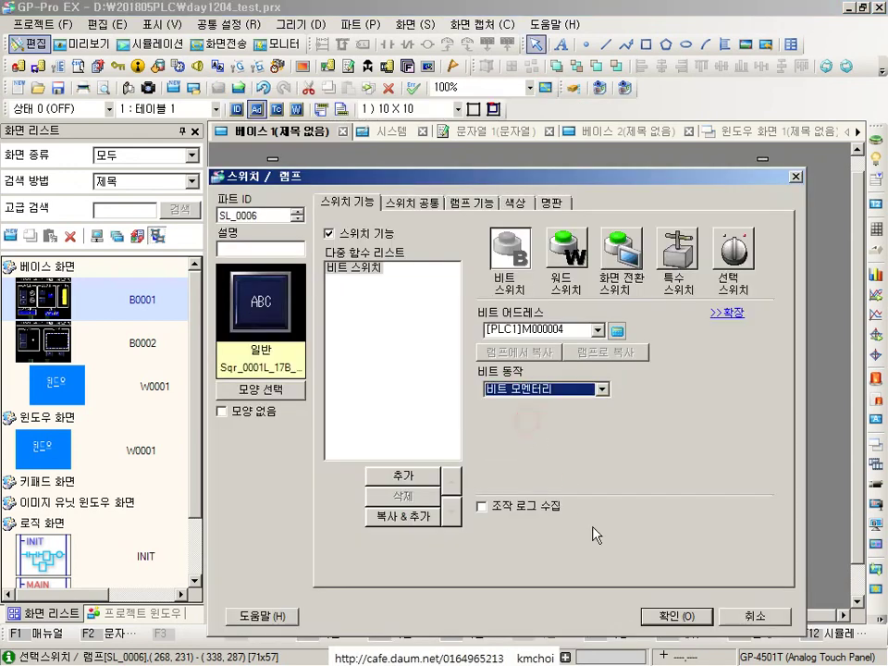
{"action": "left_click", "coordinate": [666, 615]}
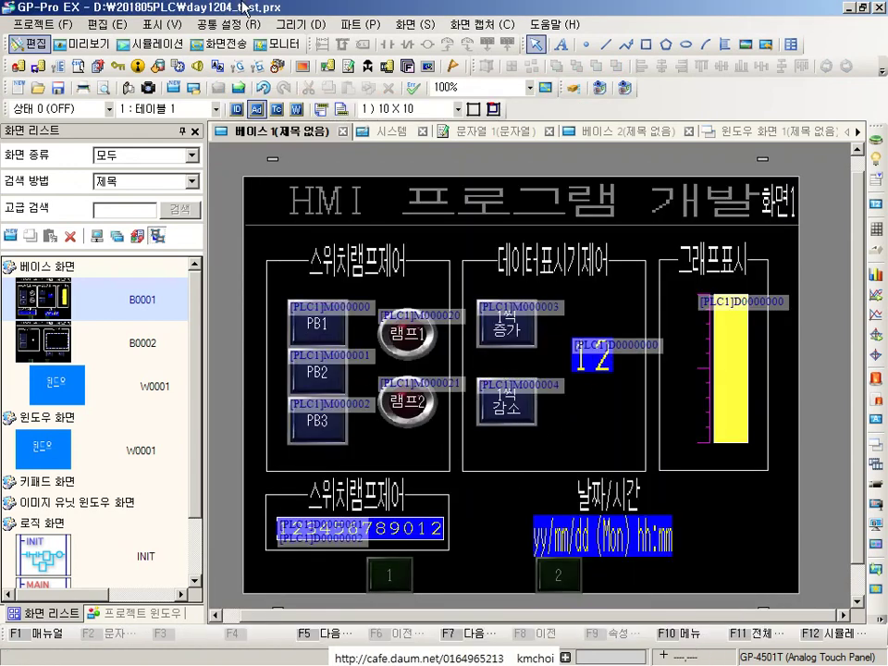
Send the project to the GP-4501T panel at 192.168.3.45.
{"action": "left_click", "coordinate": [234, 46]}
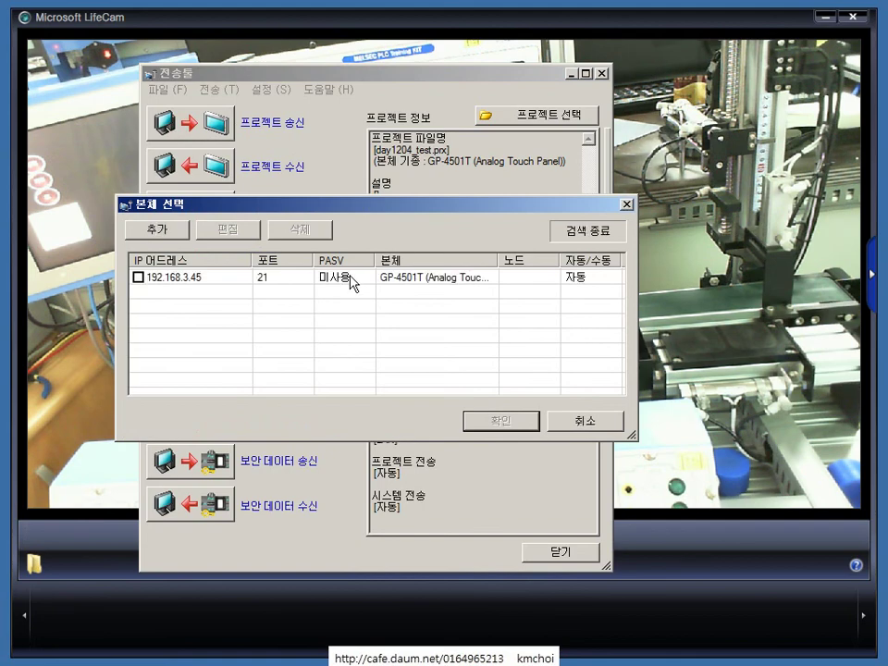
{"action": "left_click", "coordinate": [350, 279]}
{"action": "left_click", "coordinate": [501, 422]}
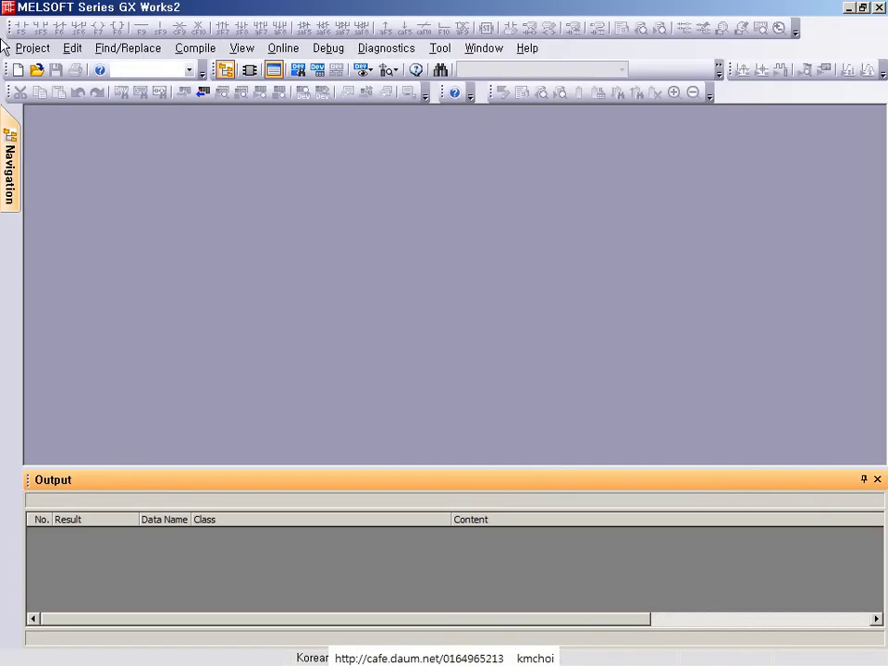
Switch to GX Works2 and create a new project for the Q03UDE PLC.
{"action": "left_click", "coordinate": [33, 47]}
{"action": "left_click", "coordinate": [43, 65]}
{"action": "left_click", "coordinate": [502, 419]}
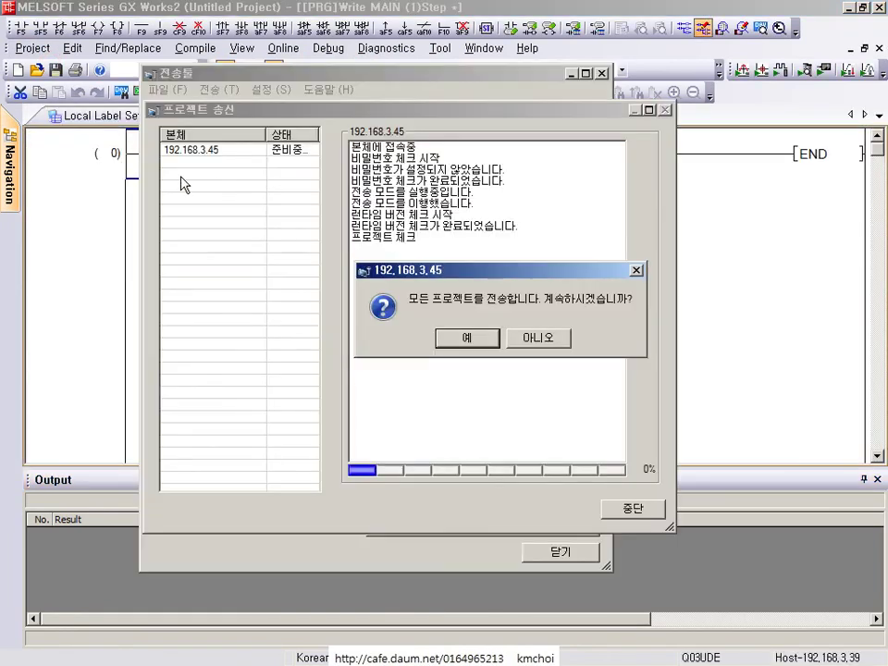
Confirm the transfer of the whole HMI project to the panel and bring up the PLC project's navigation tree.
{"action": "left_click", "coordinate": [463, 335]}
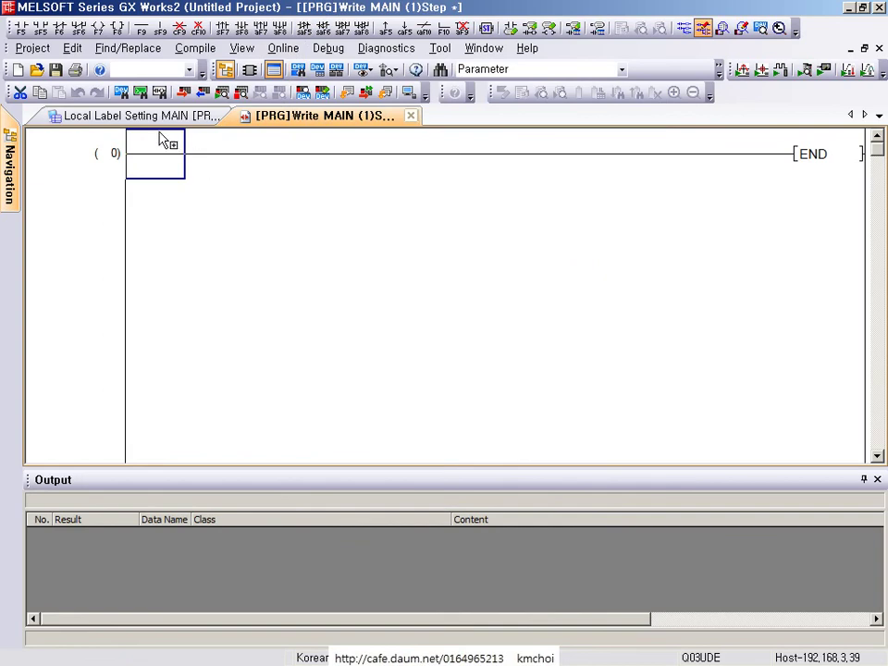
{"action": "mouse_move", "coordinate": [9, 139]}
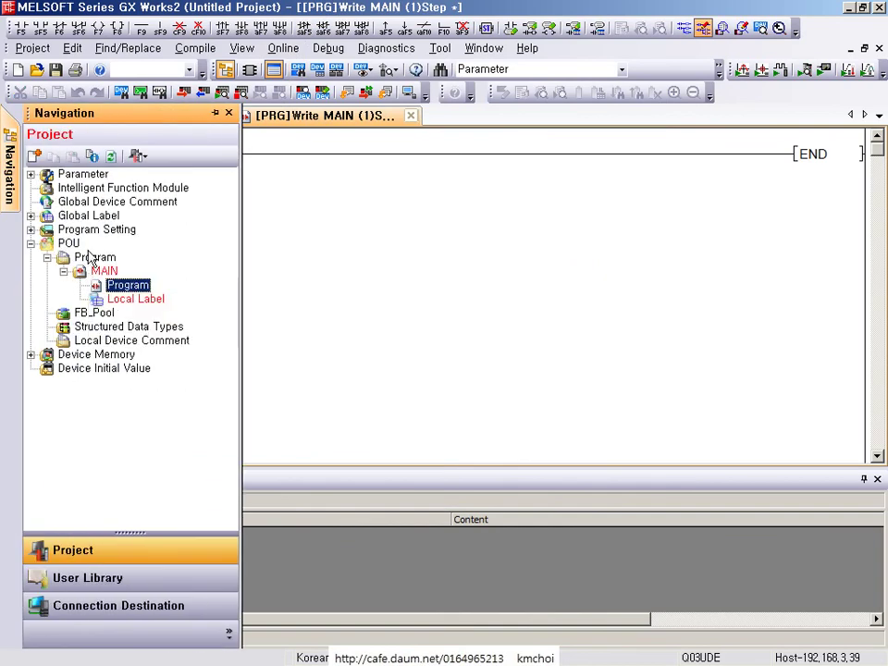
Open the Global Label settings and enter H_PB1 as the label name in row 1.
{"action": "double_click", "coordinate": [92, 215]}
{"action": "double_click", "coordinate": [92, 230]}
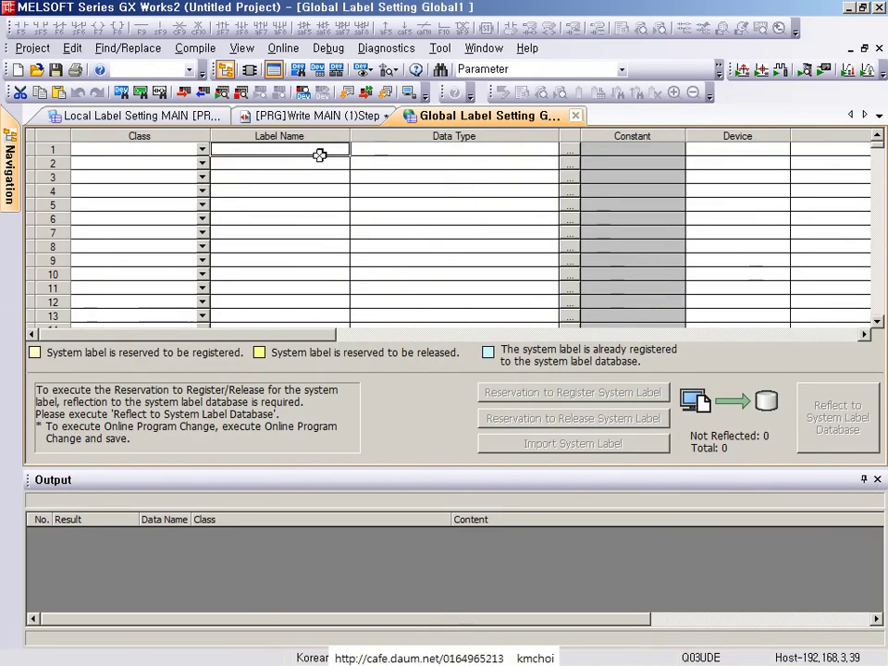
{"action": "left_click", "coordinate": [319, 154]}
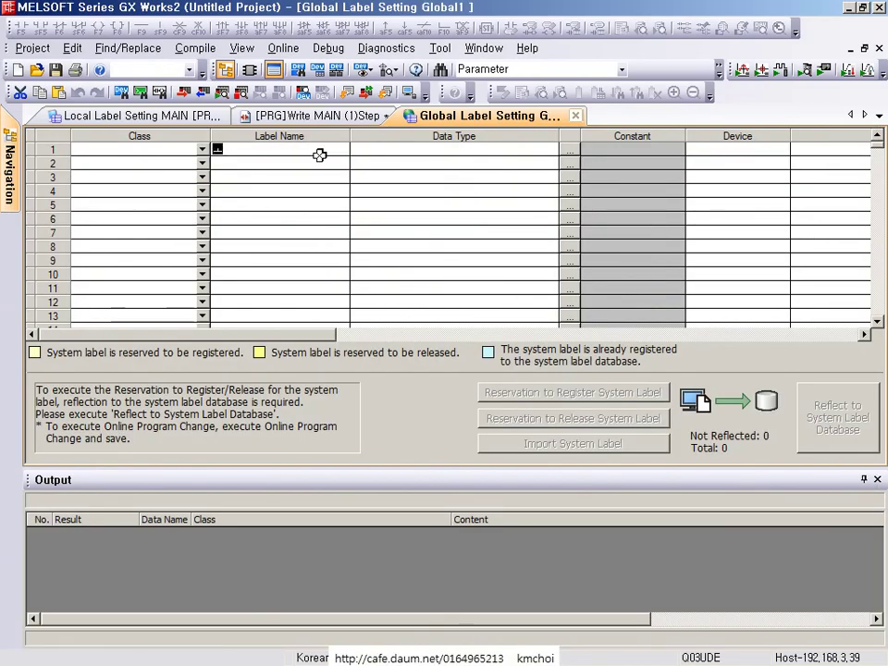
{"action": "type", "text": "h_ㅐㅠ1"}
{"action": "key", "text": "BackSpace"}
{"action": "type", "text": "PB1"}
{"action": "key", "text": "Tab"}
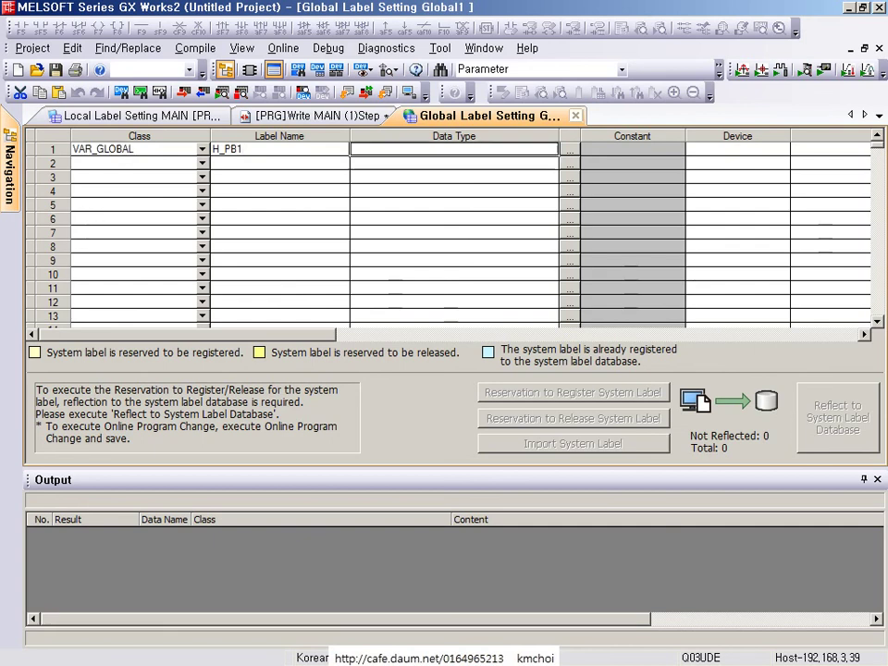
Copy the H_PB1 label name into rows 2 and 3 and rename the copies H_PB2 and H_PB3.
{"action": "left_click", "coordinate": [319, 155]}
{"action": "key", "text": "Down"}
{"action": "type", "text": "H_PB1"}
{"action": "key", "text": "Down"}
{"action": "type", "text": "H_PB1"}
{"action": "key", "text": "Up"}
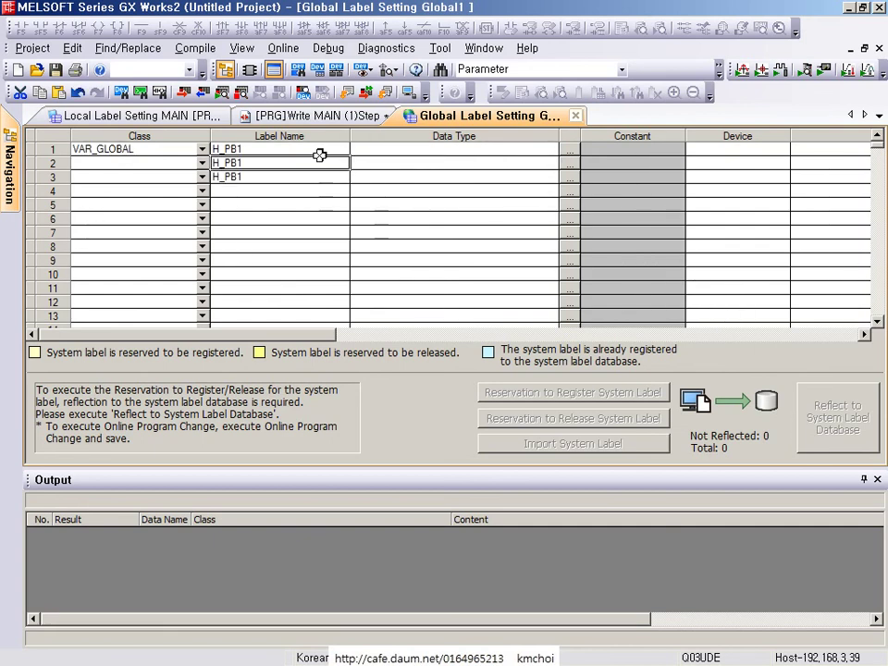
{"action": "key", "text": "BackSpace"}
{"action": "type", "text": "2"}
{"action": "key", "text": "Tab"}
{"action": "key", "text": "Down"}
{"action": "key", "text": "Left"}
{"action": "key", "text": "F2"}
{"action": "key", "text": "BackSpace"}
{"action": "type", "text": "3"}
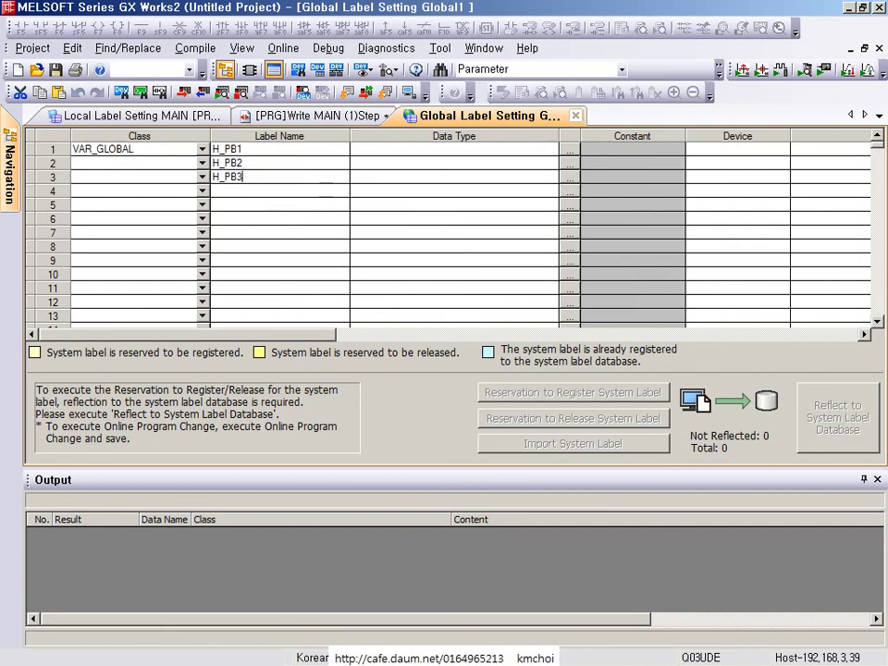
{"action": "key", "text": "Tab"}
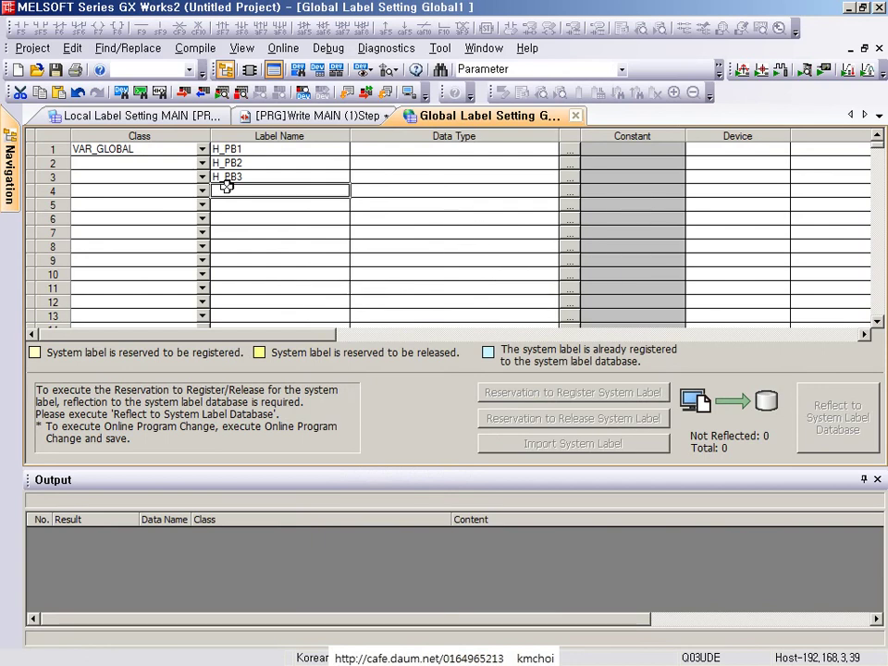
Enter H_램프1 as the global label name in row 4.
{"action": "type", "text": "FO"}
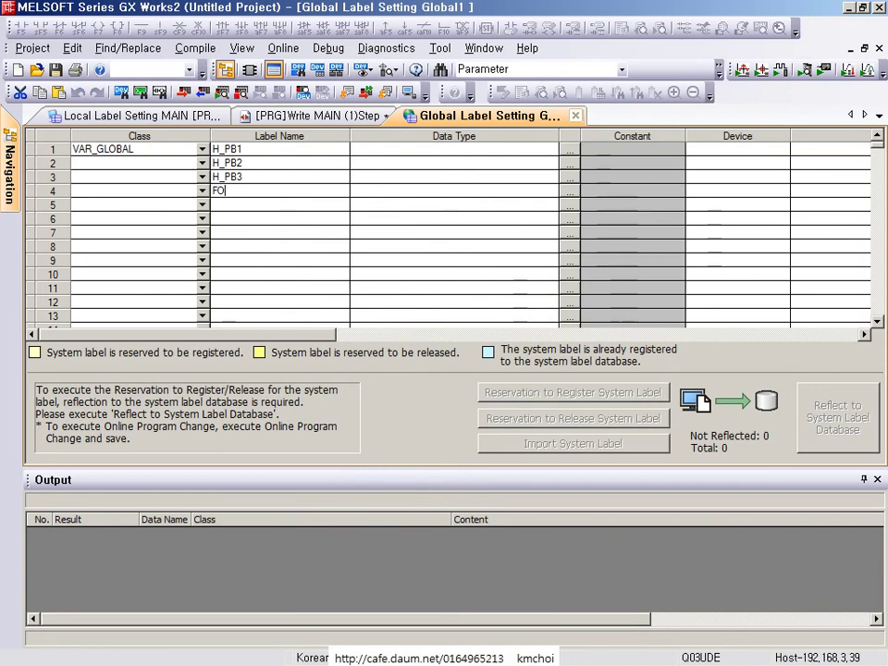
{"action": "key", "text": "BackSpace"}
{"action": "key", "text": "BackSpace"}
{"action": "type", "text": "ㄹH_램프1"}
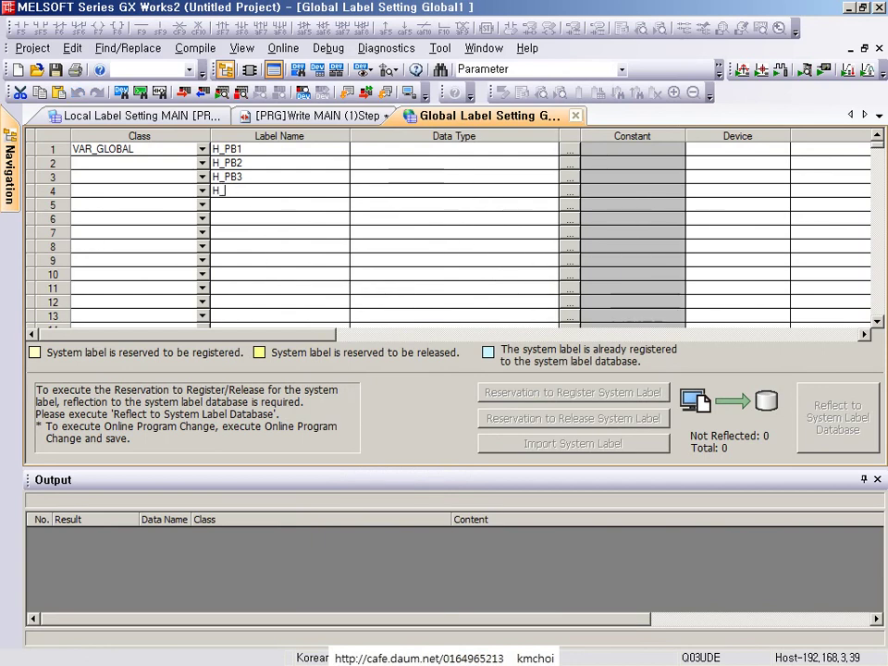
{"action": "key", "text": "Tab"}
{"action": "key", "text": "Left"}
{"action": "key", "text": "Left"}
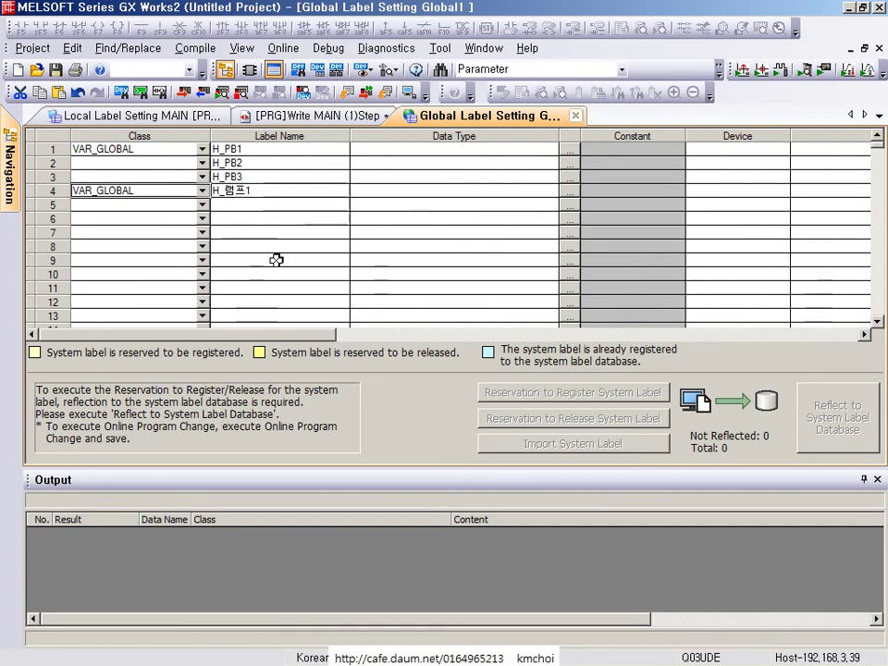
Copy the H_램프1 label name into row 5 and rename the copy H_램프2.
{"action": "key", "text": "Right"}
{"action": "key", "text": "ctrl+c"}
{"action": "key", "text": "Down"}
{"action": "key", "text": "ctrl+v"}
{"action": "key", "text": "F2"}
{"action": "key", "text": "End"}
{"action": "key", "text": "BackSpace"}
{"action": "key", "text": "BackSpace"}
{"action": "type", "text": "프2"}
{"action": "key", "text": "Tab"}
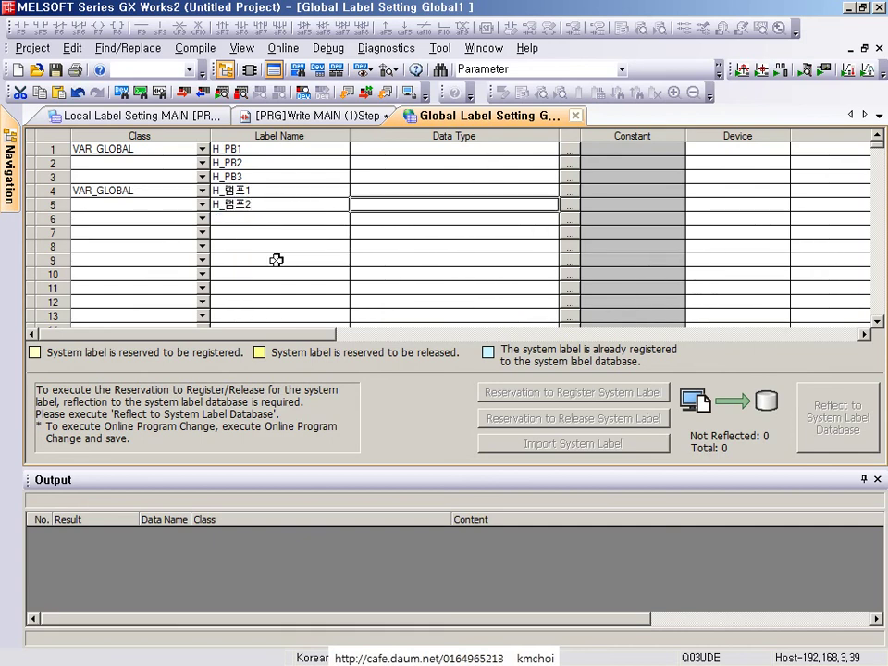
Add the global label H_데이터표시 in row 6 and assign it device D0.
{"action": "key", "text": "shift+Tab"}
{"action": "key", "text": "Down"}
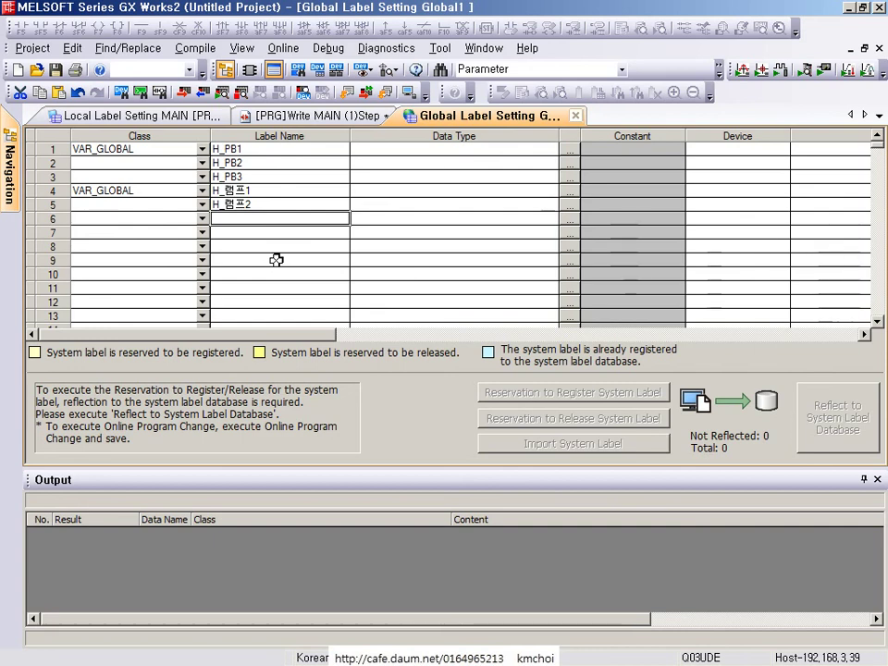
{"action": "type", "text": "데"}
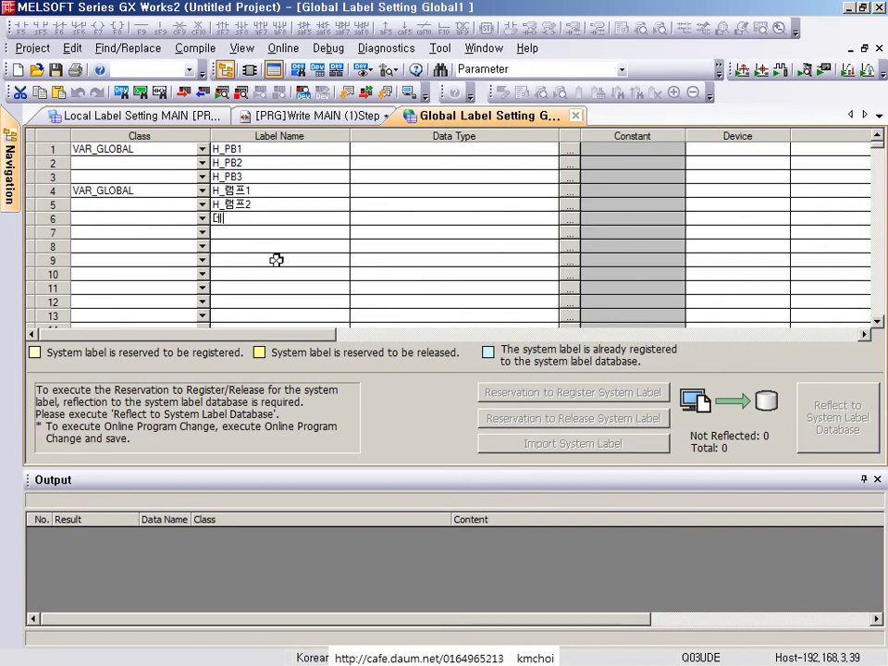
{"action": "type", "text": "데이터표시"}
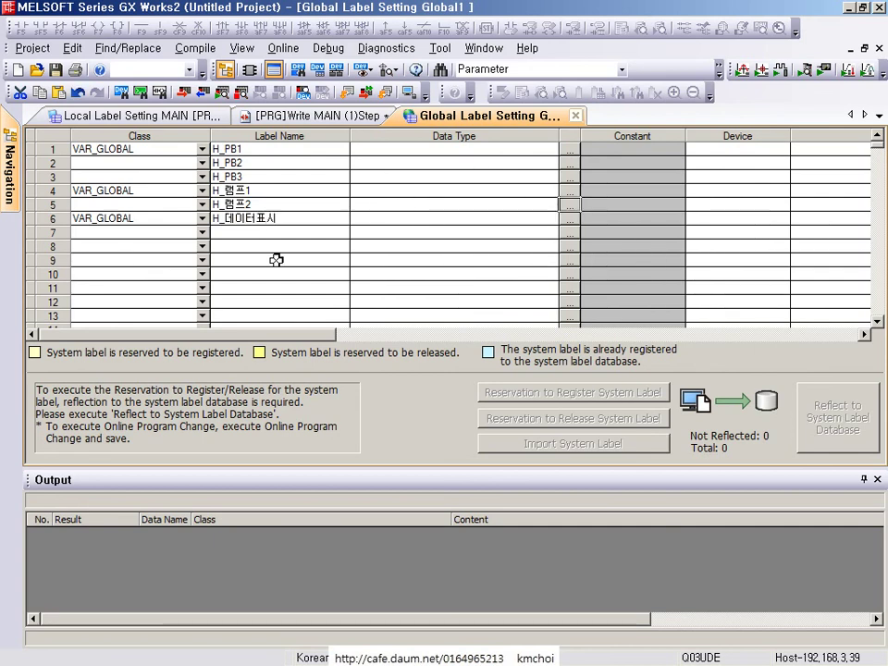
{"action": "key", "text": "Return"}
{"action": "key", "text": "Return"}
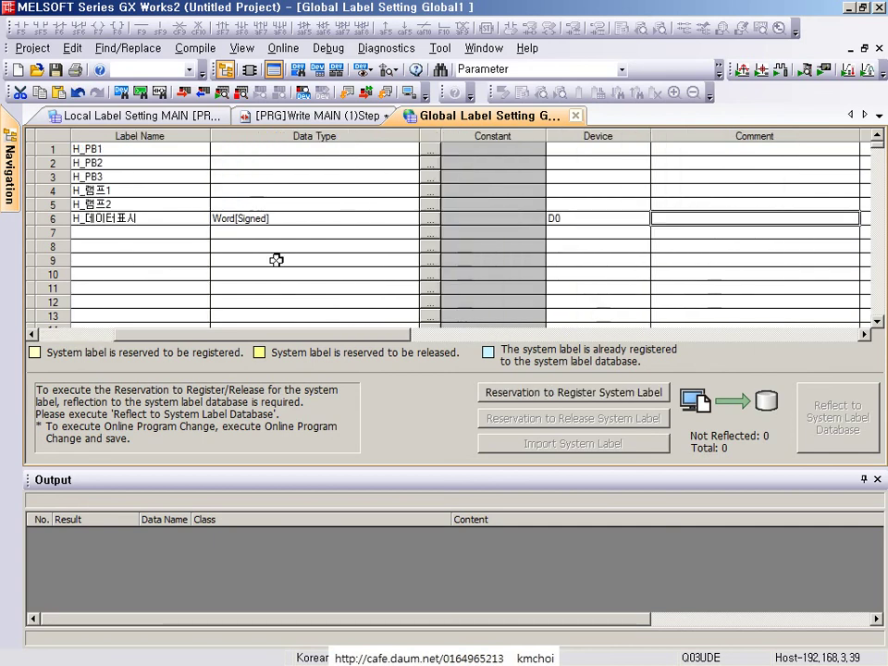
Enter H_메시지문자열 as the global label name in row 7.
{"action": "key", "text": "Left"}
{"action": "key", "text": "Left"}
{"action": "key", "text": "Left"}
{"action": "key", "text": "Left"}
{"action": "key", "text": "Left"}
{"action": "key", "text": "Right"}
{"action": "key", "text": "Down"}
{"action": "type", "text": "H_"}
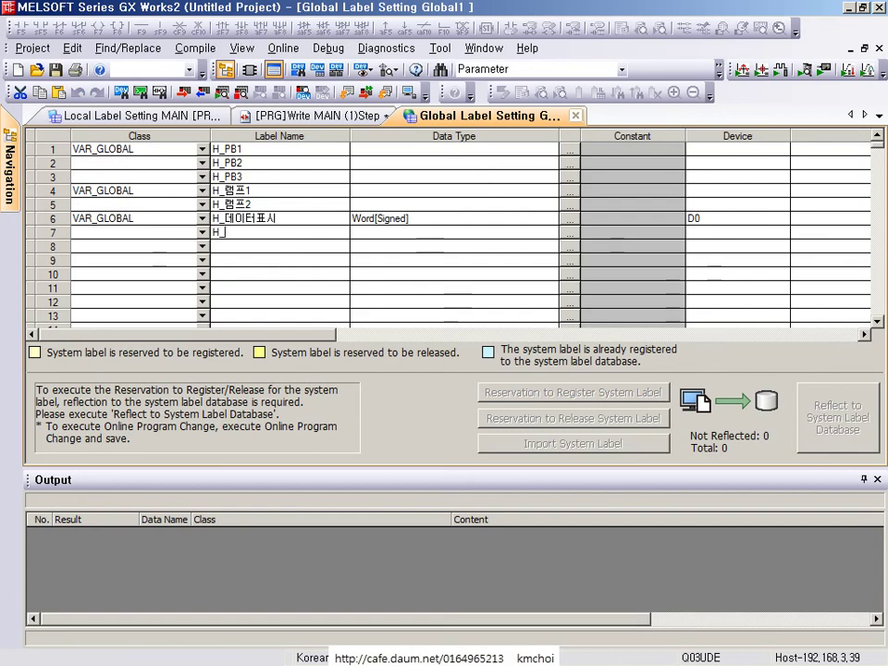
{"action": "key", "text": "alt"}
{"action": "key", "text": "p"}
{"action": "key", "text": "Escape"}
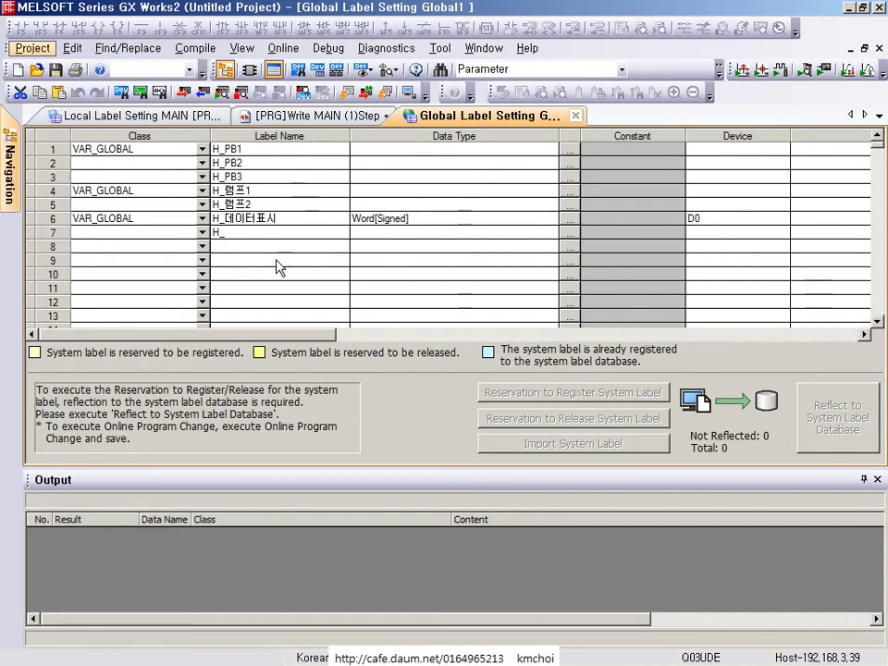
{"action": "key", "text": "space"}
{"action": "key", "text": "Escape"}
{"action": "left_click", "coordinate": [260, 248]}
{"action": "left_click", "coordinate": [260, 234]}
{"action": "left_click", "coordinate": [260, 234]}
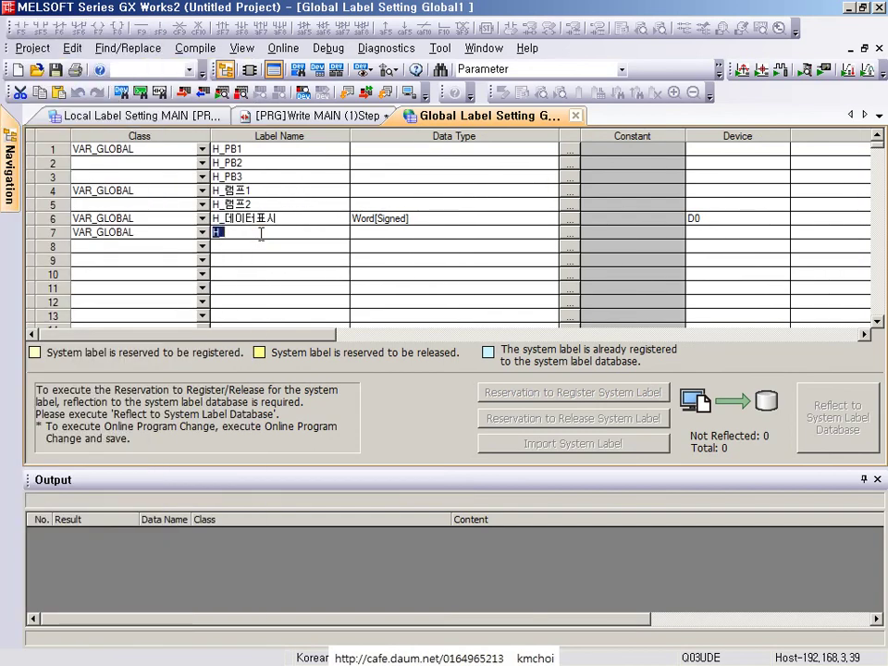
{"action": "type", "text": "메시지"}
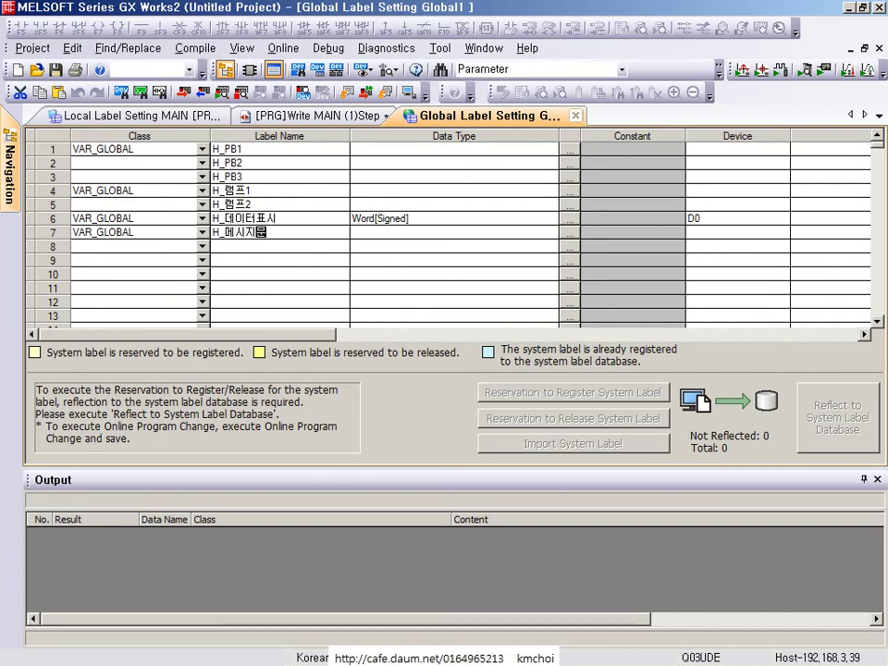
{"action": "type", "text": "문자"}
Assign device D1 to the H_메시지문자열 label.
{"action": "key", "text": "Tab"}
{"action": "key", "text": "Tab"}
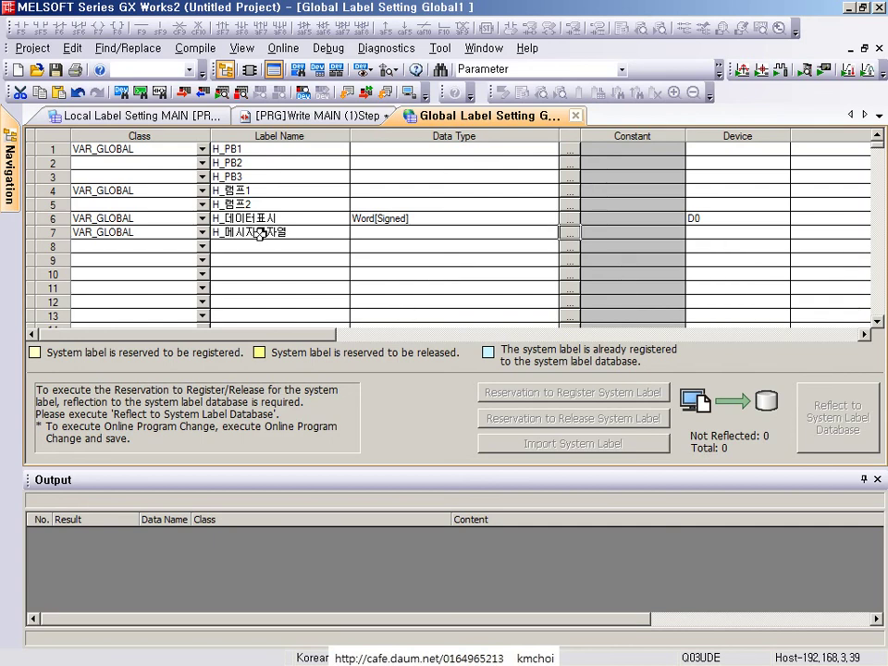
{"action": "type", "text": "D"}
{"action": "key", "text": "Tab"}
Copy the H_메시지문자열 label name into row 8 and rename the copy H_메시지문자행.
{"action": "key", "text": "Left"}
{"action": "key", "text": "Left"}
{"action": "key", "text": "Left"}
{"action": "key", "text": "Left"}
{"action": "key", "text": "Left"}
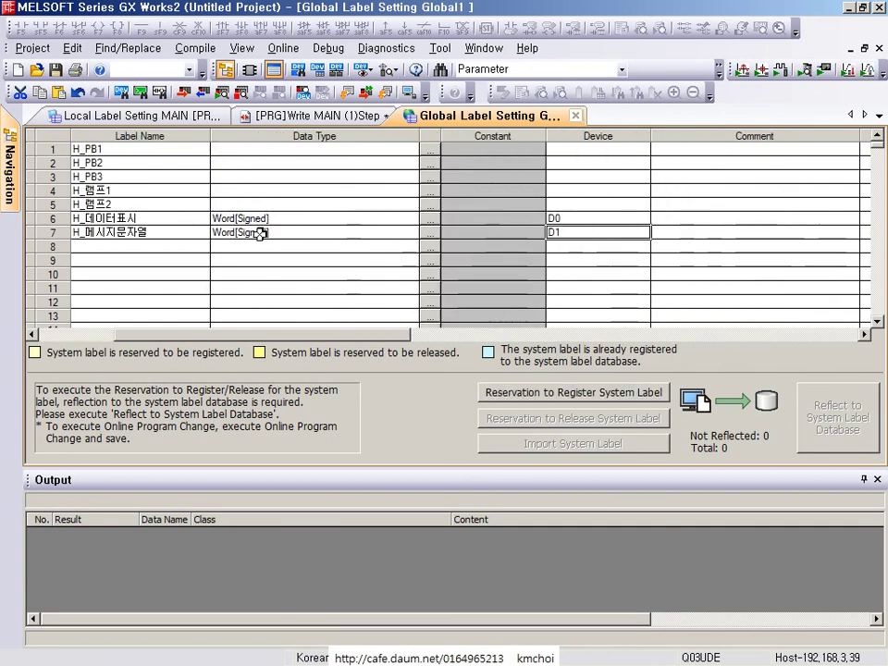
{"action": "key", "text": "Right"}
{"action": "key", "text": "Down"}
{"action": "key", "text": "ctrl+v"}
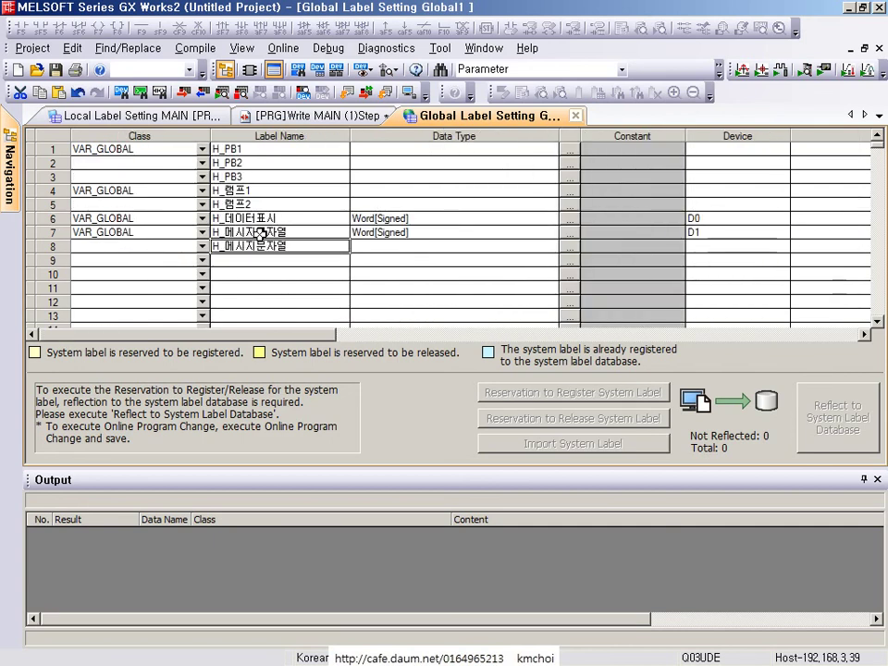
{"action": "key", "text": "F2"}
{"action": "key", "text": "Right"}
{"action": "key", "text": "BackSpace"}
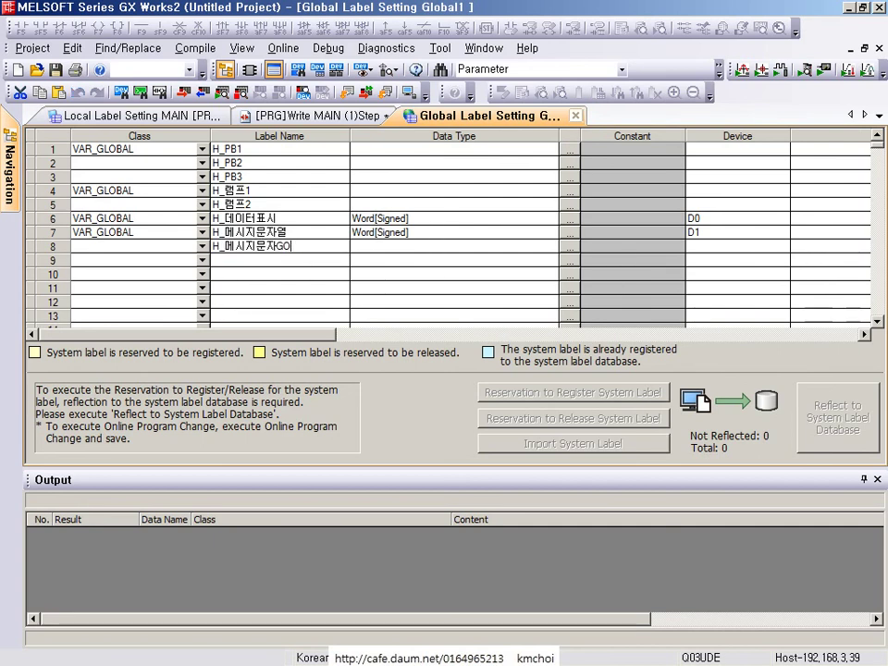
{"action": "type", "text": "행"}
Assign device D2 to the H_메시지문자행 label.
{"action": "key", "text": "Tab"}
{"action": "key", "text": "Tab"}
{"action": "key", "text": "Tab"}
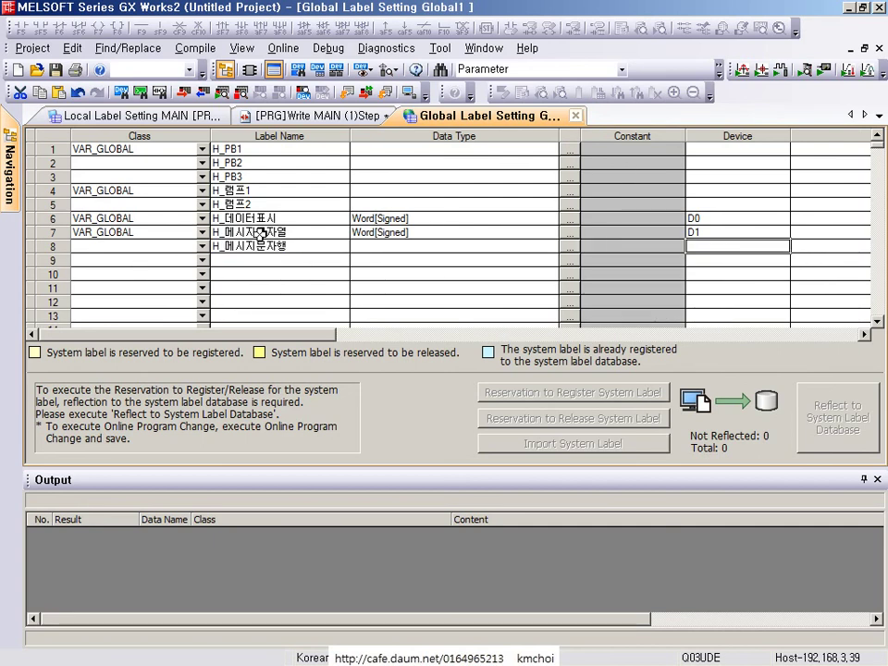
{"action": "type", "text": "D2"}
{"action": "key", "text": "Return"}
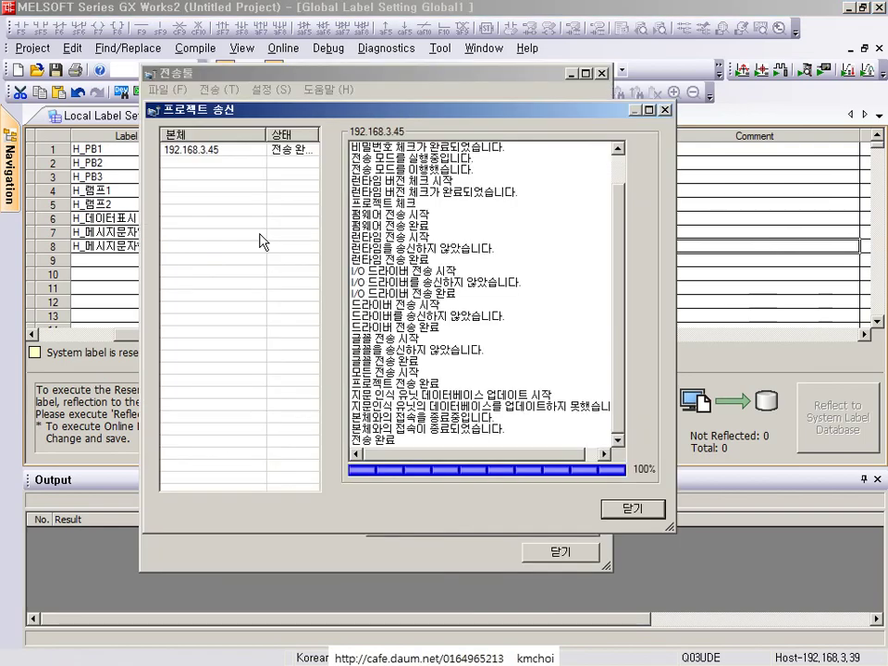
Close the finished project transfer windows and check the message display's addresses on base screen 1 in GP-Pro EX.
{"action": "left_click", "coordinate": [633, 508]}
{"action": "left_click", "coordinate": [560, 551]}
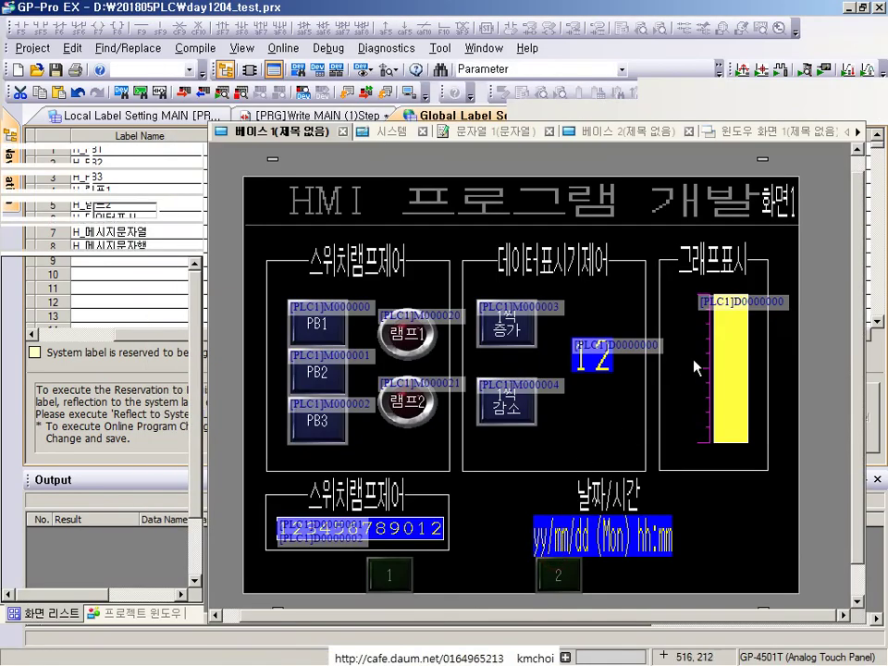
{"action": "left_click", "coordinate": [366, 529]}
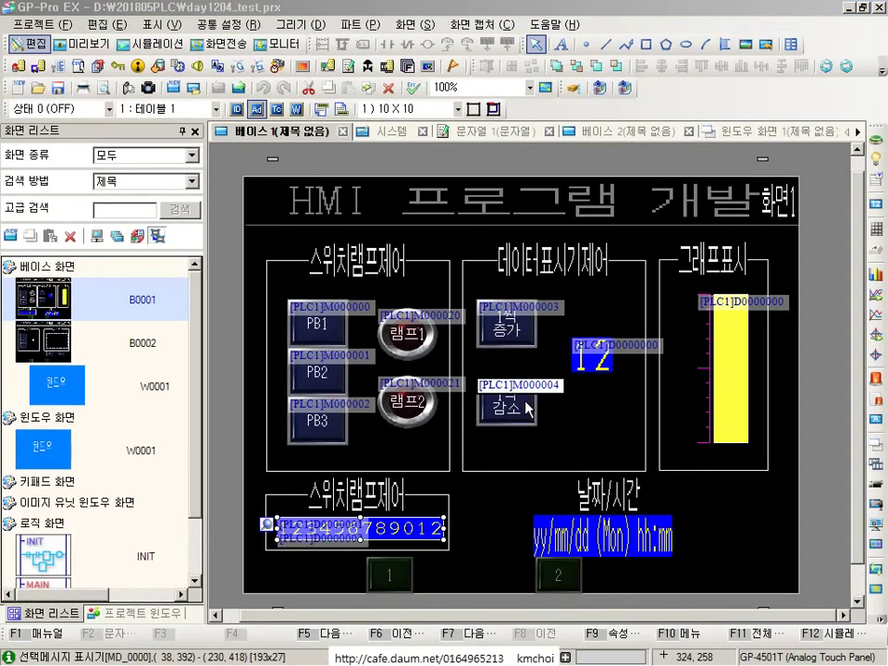
{"action": "key", "text": "alt+Tab"}
Back in GX Works2, enter H_1씩증가 as the global label name in row 9.
{"action": "left_click", "coordinate": [139, 262]}
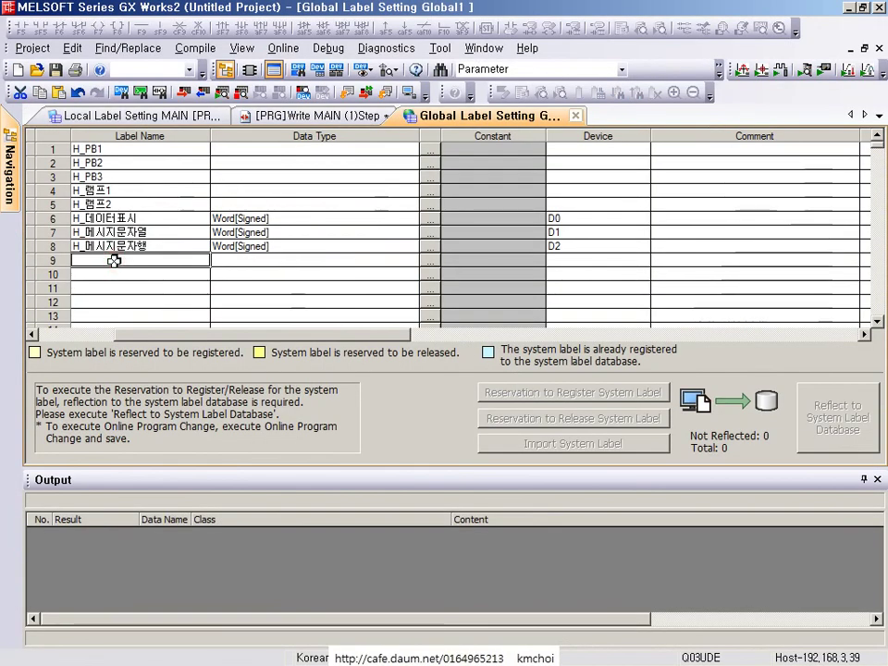
{"action": "type", "text": "H_1씩"}
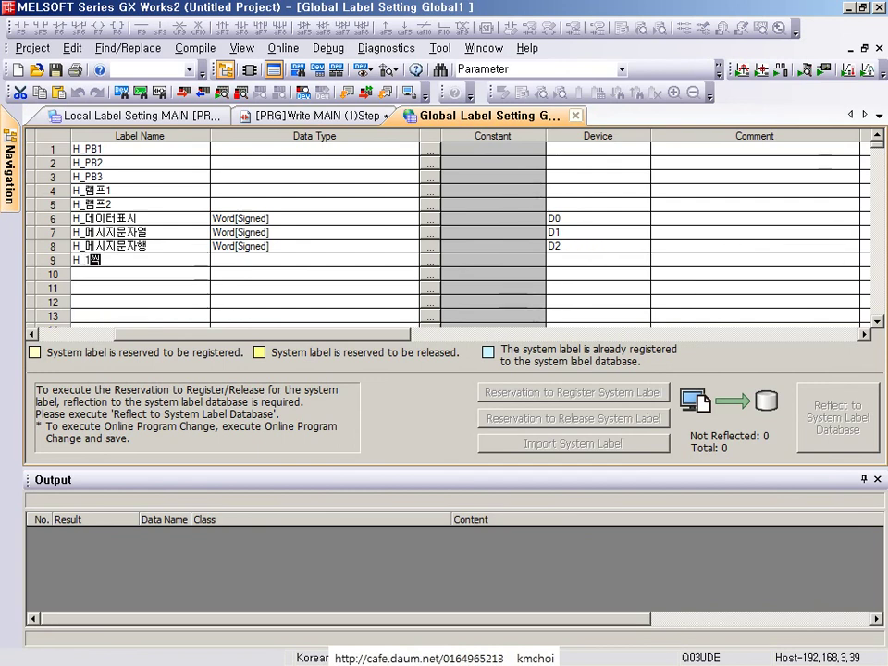
{"action": "type", "text": "증가"}
{"action": "key", "text": "Return"}
Copy the H_1씩증가 label name into row 10 and rename the copy H_1씩감소.
{"action": "key", "text": "Left"}
{"action": "key", "text": "ctrl+c"}
{"action": "key", "text": "Down"}
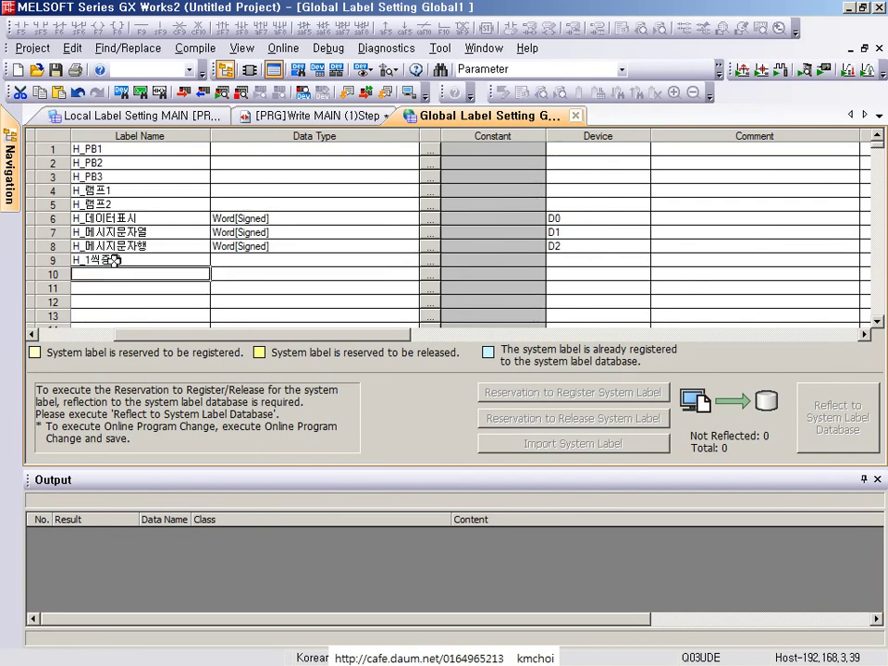
{"action": "key", "text": "ctrl+v"}
{"action": "key", "text": "BackSpace"}
{"action": "key", "text": "BackSpace"}
{"action": "type", "text": "감소"}
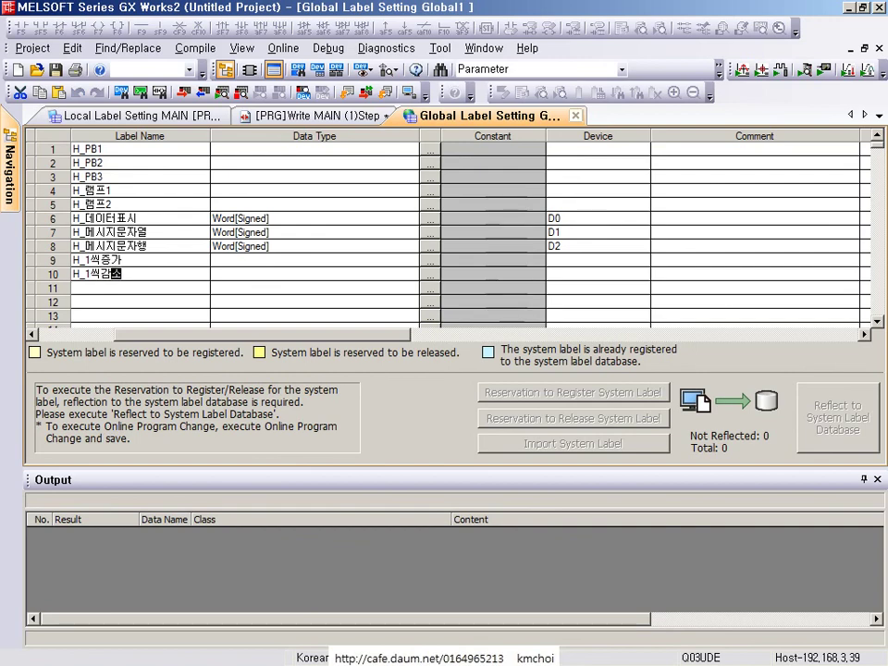
{"action": "key", "text": "Tab"}
Switch to GP-Pro EX and check the bit addresses of the 1씩 증가 and 1씩 감소 switches.
{"action": "key", "text": "alt+Tab"}
{"action": "left_click", "coordinate": [527, 331]}
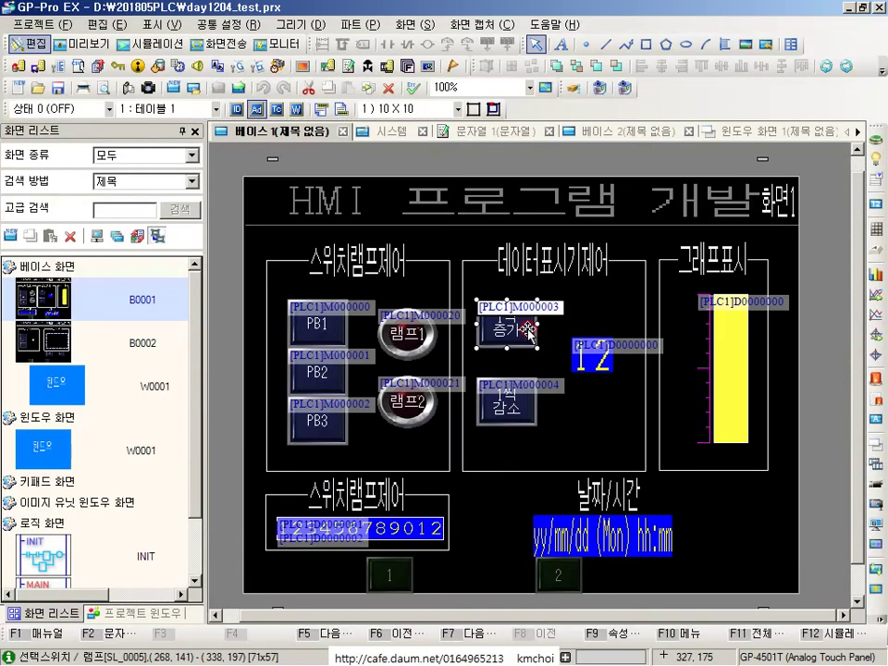
{"action": "left_click", "coordinate": [515, 396]}
{"action": "left_click", "coordinate": [506, 337]}
{"action": "key", "text": "alt+Tab"}
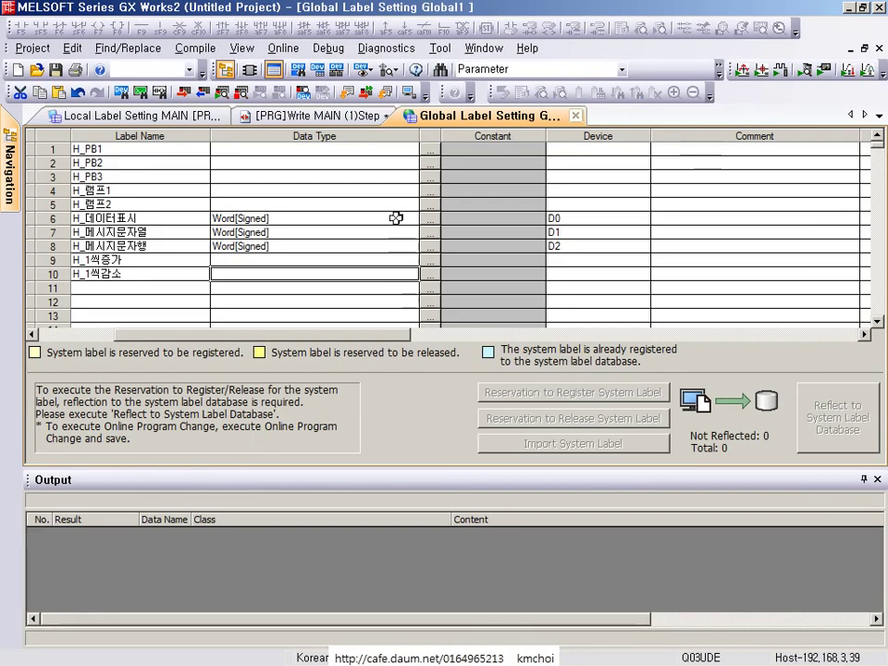
In the GX Works2 global label table, assign device M0 to H_PB1.
{"action": "left_click", "coordinate": [522, 150]}
{"action": "left_click", "coordinate": [606, 149]}
{"action": "type", "text": "ㅡ1"}
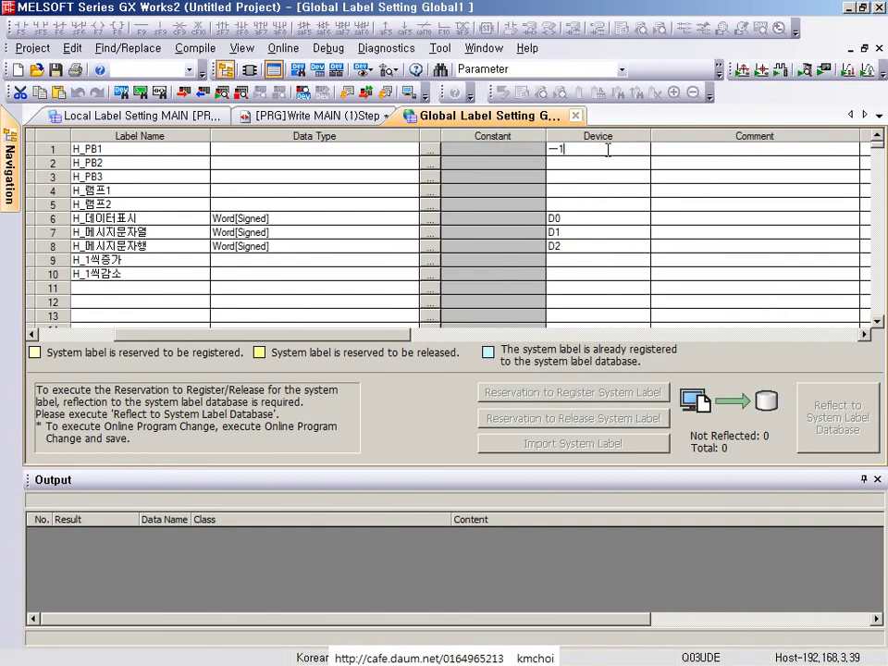
{"action": "type", "text": "0"}
{"action": "key", "text": "Return"}
{"action": "key", "text": "Left"}
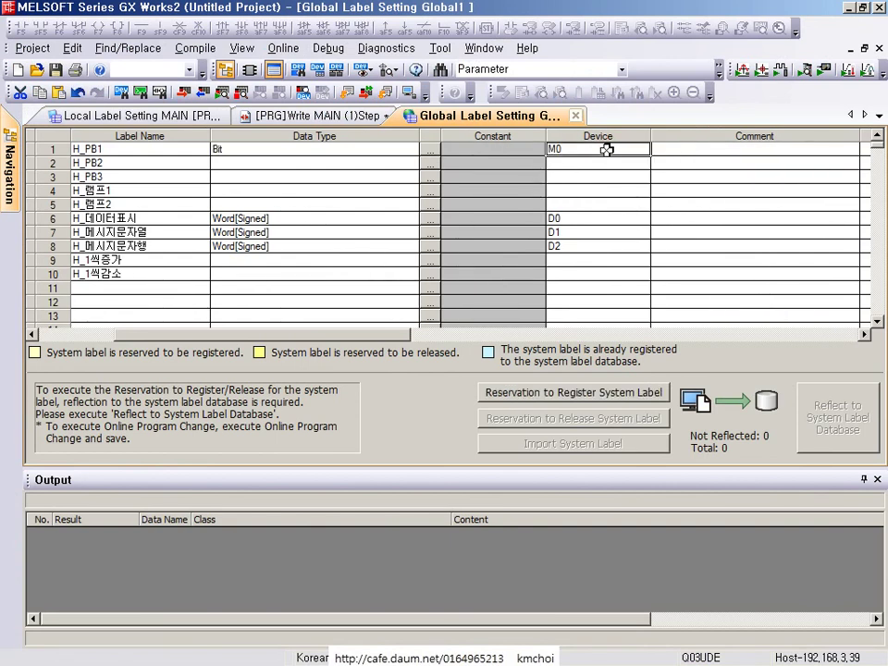
Copy device M0 of H_PB1 to the H_PB2 and H_PB3 rows and change H_PB2's device to M1.
{"action": "key", "text": "ctrl+c"}
{"action": "key", "text": "Down"}
{"action": "key", "text": "ctrl+v"}
{"action": "key", "text": "Down"}
{"action": "key", "text": "ctrl+v"}
{"action": "key", "text": "Up"}
{"action": "key", "text": "F2"}
{"action": "key", "text": "BackSpace"}
{"action": "type", "text": "1"}
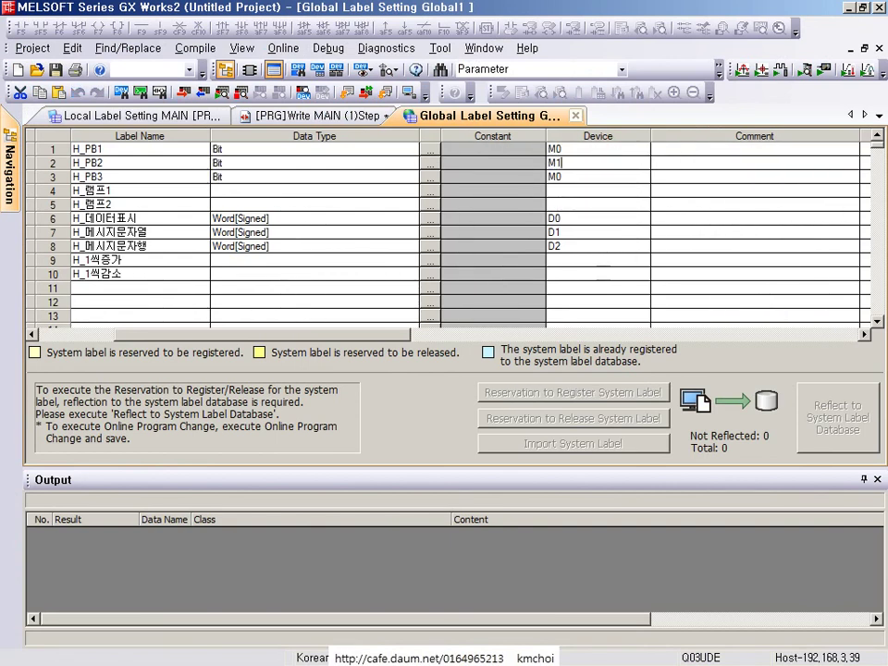
{"action": "key", "text": "Return"}
Set the device of the H_PB3 global label to M2.
{"action": "key", "text": "Down"}
{"action": "key", "text": "Left"}
{"action": "key", "text": "F2"}
{"action": "key", "text": "Right"}
{"action": "key", "text": "End"}
{"action": "key", "text": "Home"}
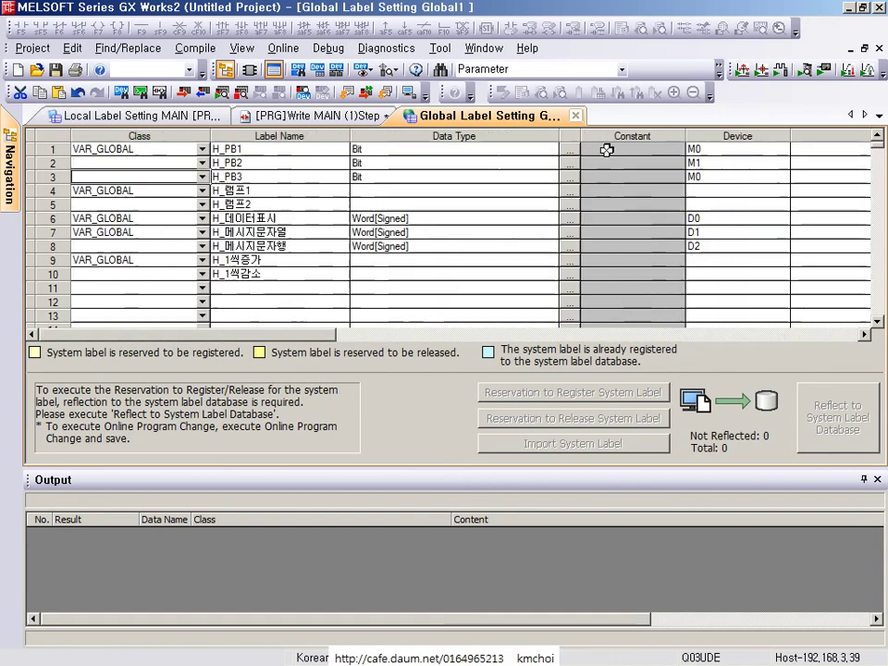
{"action": "key", "text": "Right"}
{"action": "key", "text": "Right"}
{"action": "key", "text": "Right"}
{"action": "key", "text": "Right"}
{"action": "key", "text": "F2"}
{"action": "type", "text": "M2"}
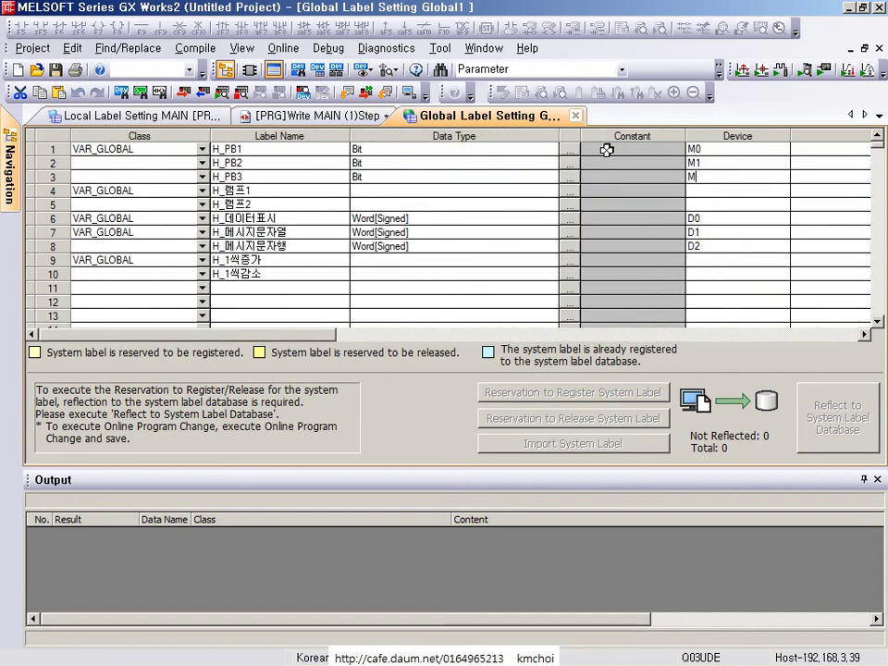
{"action": "key", "text": "Return"}
Assign device M20 to the H_램프1 global label.
{"action": "key", "text": "Left"}
{"action": "key", "text": "Down"}
{"action": "key", "text": "Down"}
{"action": "key", "text": "Home"}
{"action": "key", "text": "Right"}
{"action": "key", "text": "Right"}
{"action": "key", "text": "Up"}
{"action": "key", "text": "Right"}
{"action": "key", "text": "Right"}
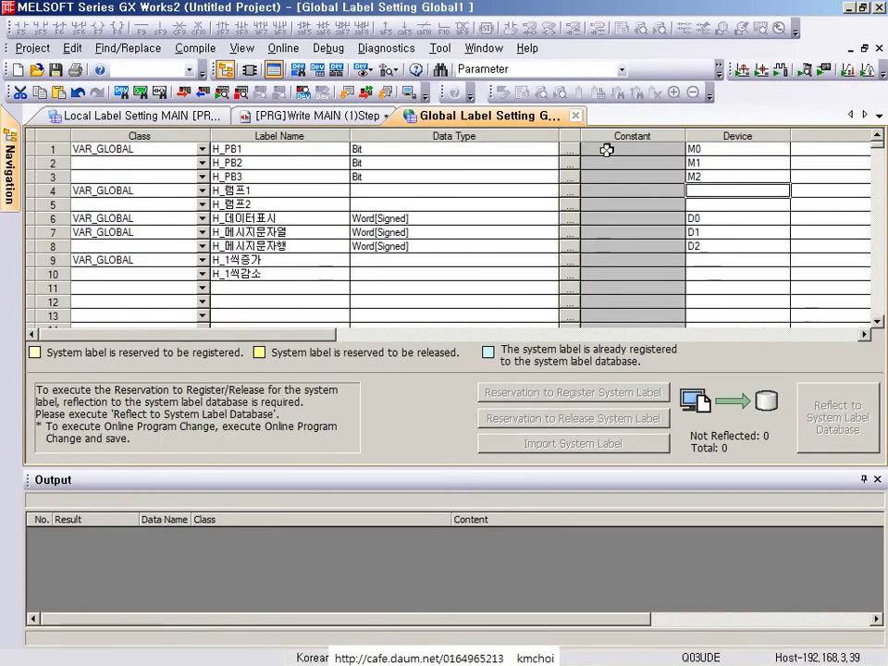
{"action": "type", "text": "ㅡ2"}
{"action": "key", "text": "BackSpace"}
{"action": "key", "text": "BackSpace"}
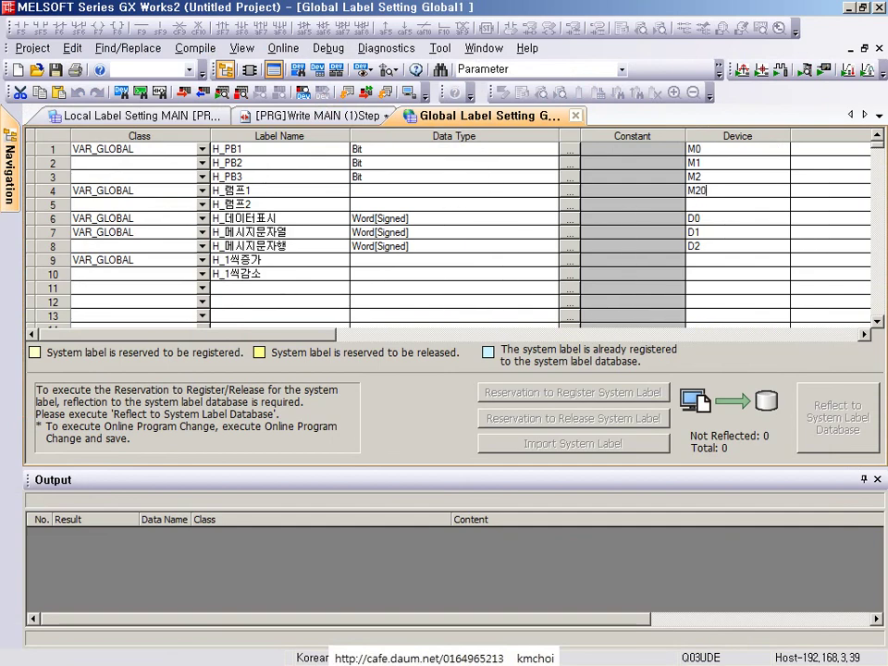
{"action": "type", "text": "M20"}
{"action": "key", "text": "Return"}
Assign device M21 to the H_램프2 global label.
{"action": "key", "text": "Down"}
{"action": "key", "text": "ctrl+v"}
{"action": "key", "text": "F2"}
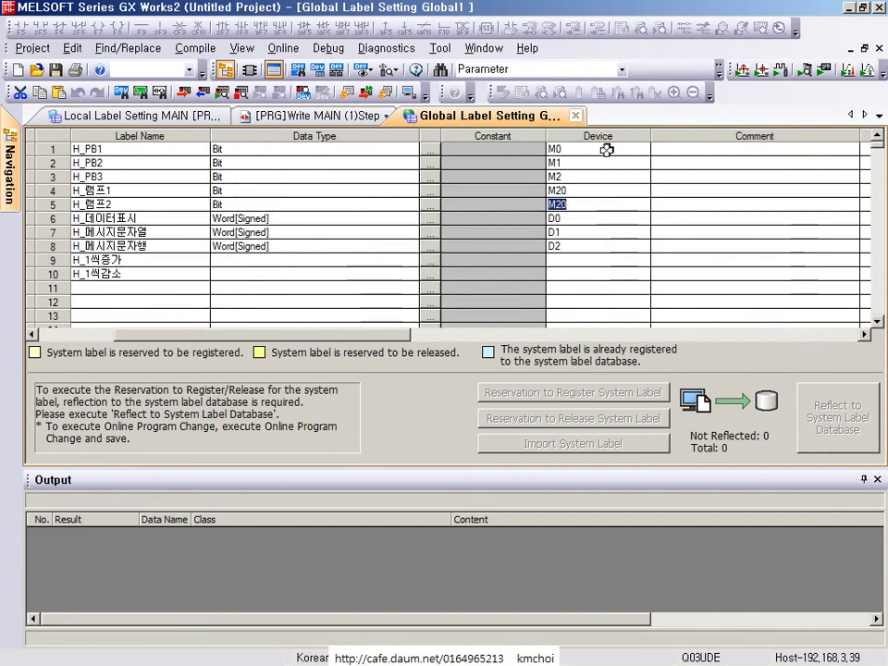
{"action": "key", "text": "Right"}
{"action": "key", "text": "BackSpace"}
{"action": "type", "text": "1"}
{"action": "key", "text": "Return"}
Assign device M3 to H_1씩증가 and device M4 to H_1씩감소.
{"action": "key", "text": "Home"}
{"action": "key", "text": "Down"}
{"action": "key", "text": "Right"}
{"action": "key", "text": "Down"}
{"action": "key", "text": "Down"}
{"action": "key", "text": "Right"}
{"action": "key", "text": "Right"}
{"action": "key", "text": "Right"}
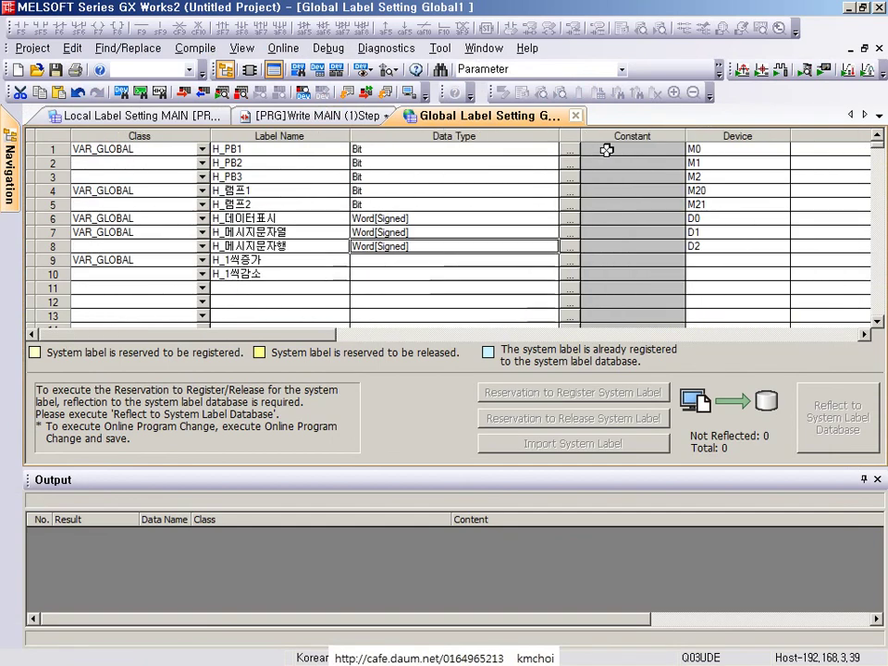
{"action": "key", "text": "Down"}
{"action": "key", "text": "Right"}
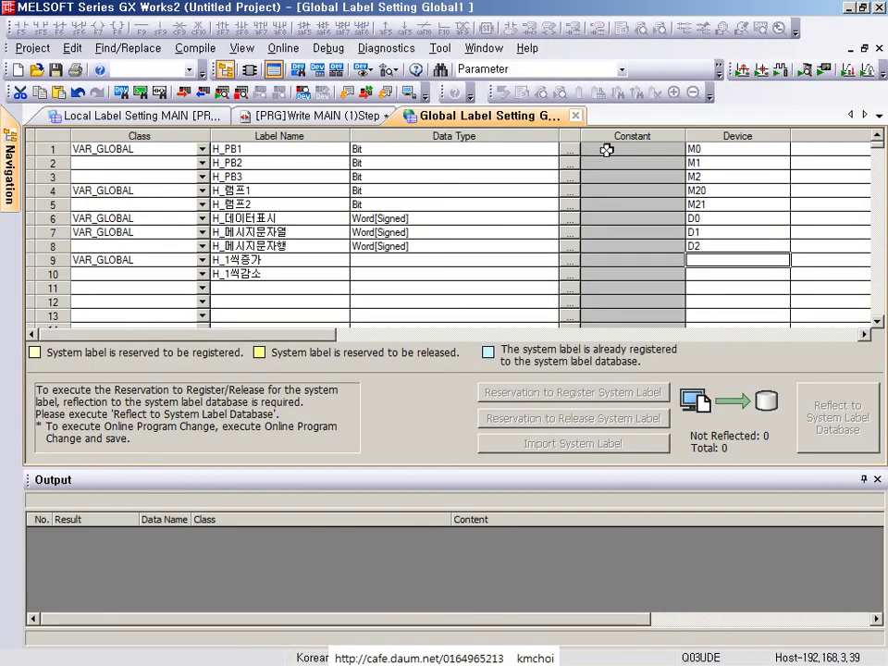
{"action": "type", "text": "M"}
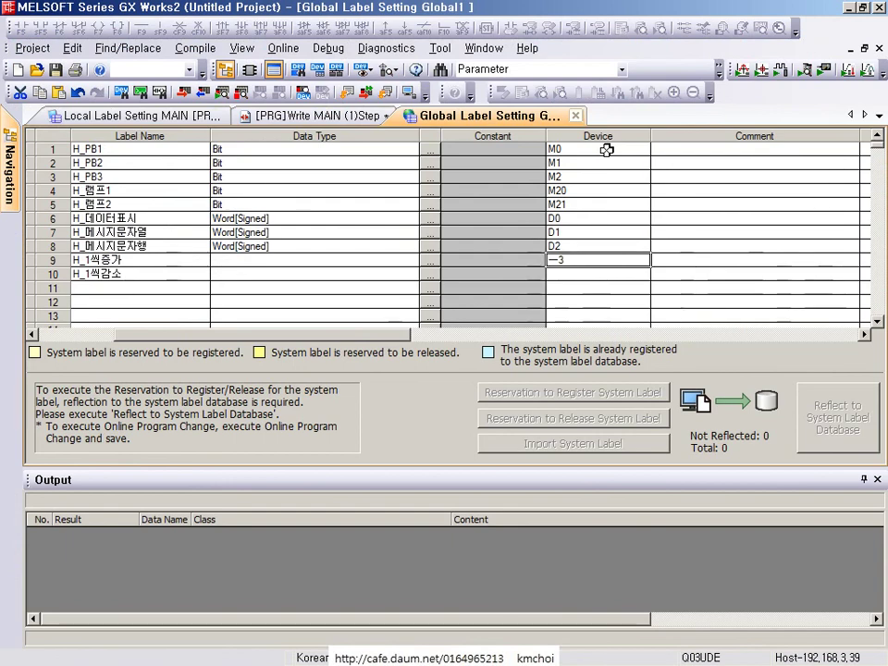
{"action": "type", "text": "3"}
{"action": "key", "text": "Return"}
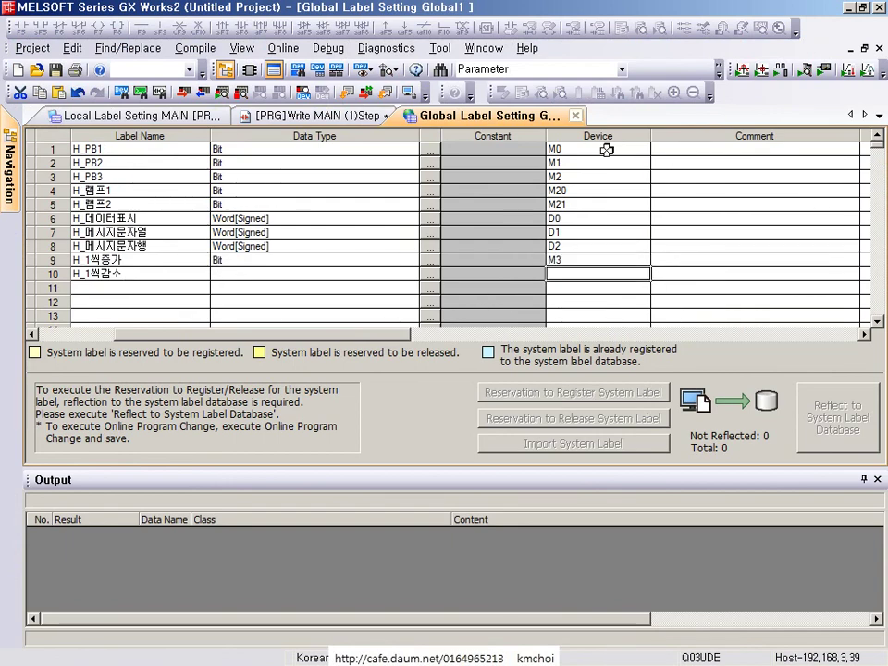
{"action": "type", "text": "M4"}
{"action": "key", "text": "Tab"}
Switch to GP-Pro EX, open base screen B0002 to check its part addresses, and return to GX Works2.
{"action": "key", "text": "alt+Tab"}
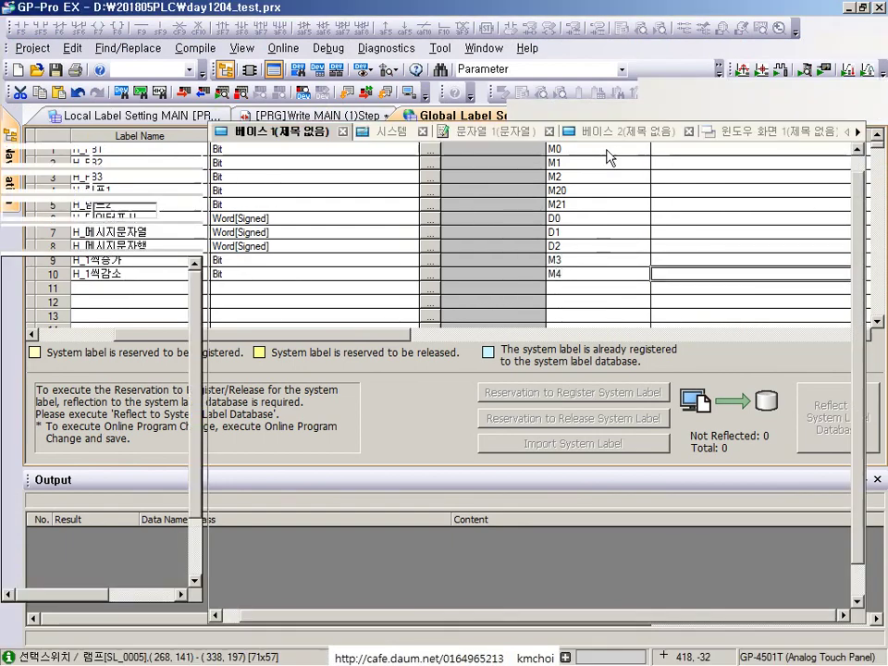
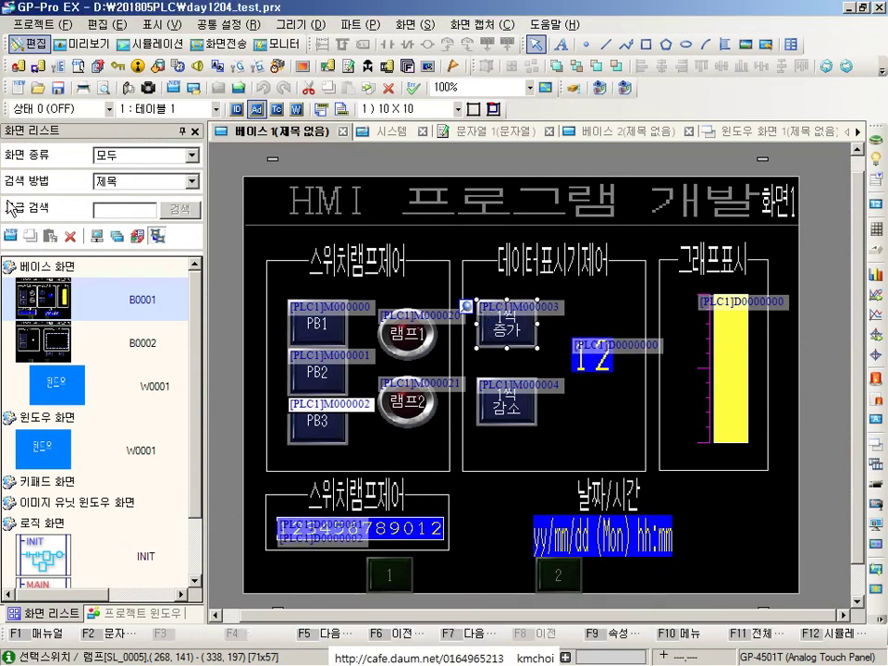
{"action": "double_click", "coordinate": [124, 346]}
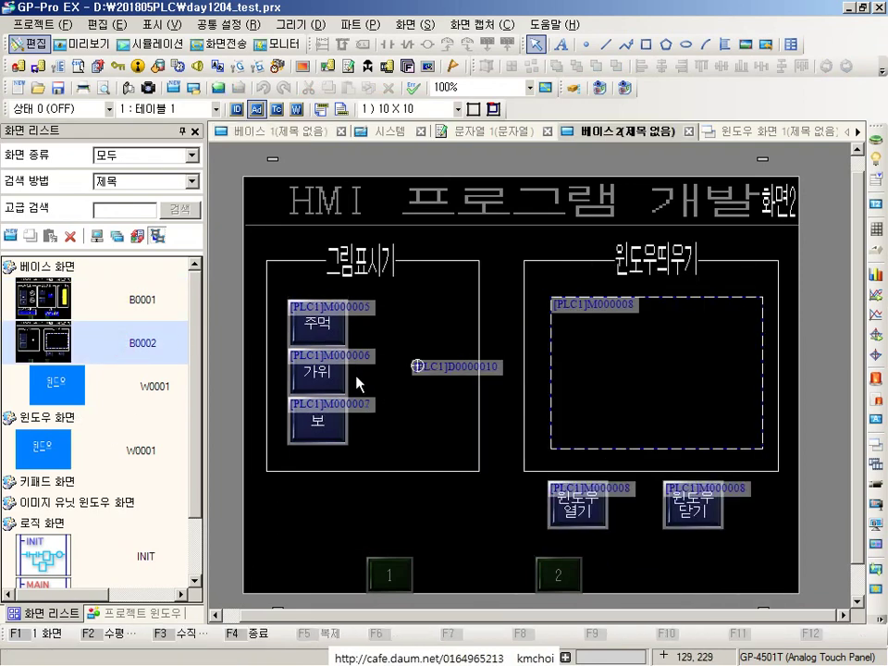
{"action": "key", "text": "alt+Tab"}
Enter H_주먹 as the global label name in row 11.
{"action": "left_click", "coordinate": [48, 286]}
{"action": "key", "text": "Right"}
{"action": "key", "text": "Right"}
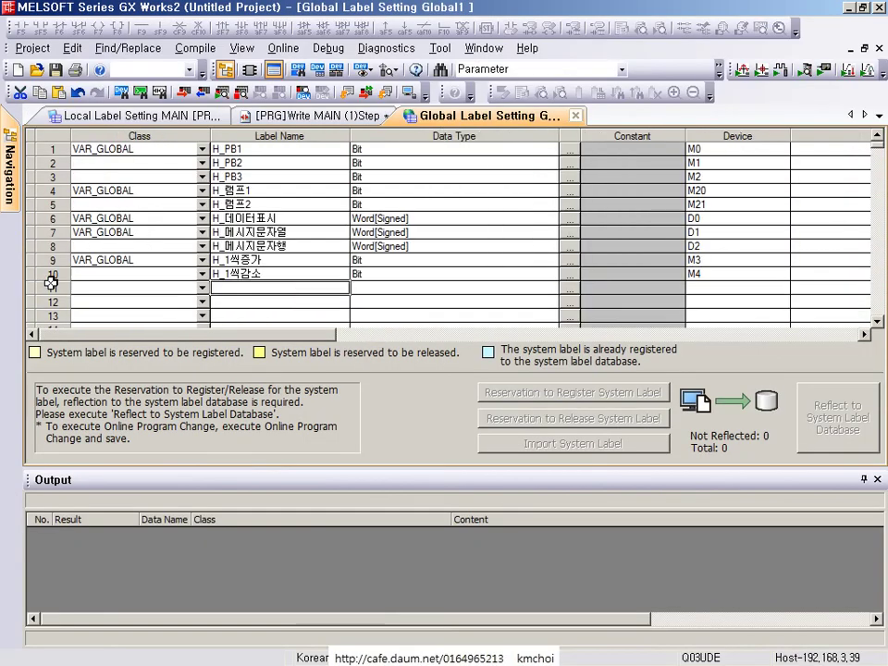
{"action": "type", "text": "ㅗ_"}
{"action": "key", "text": "BackSpace"}
{"action": "key", "text": "BackSpace"}
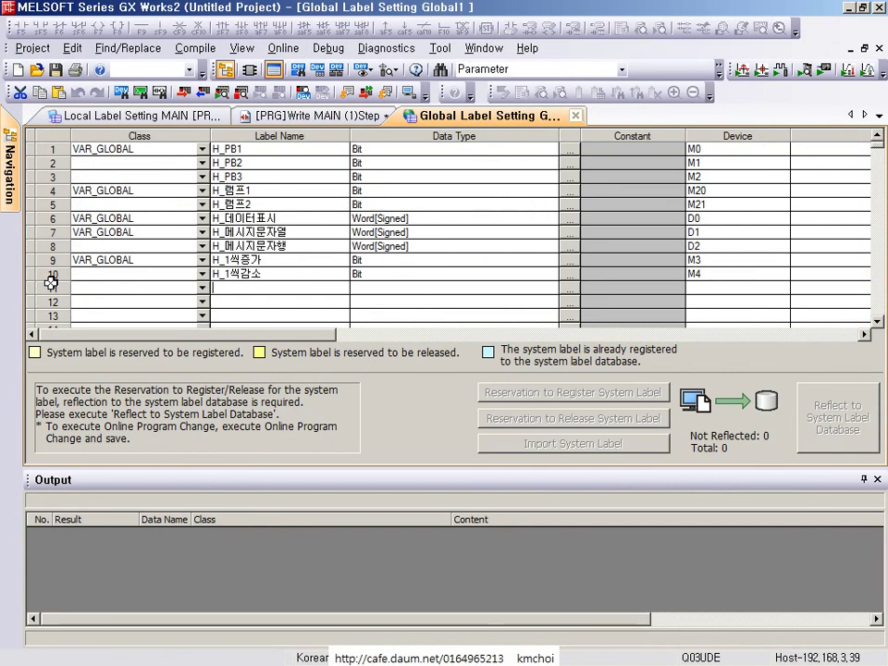
{"action": "type", "text": "H_주멱"}
{"action": "key", "text": "Return"}
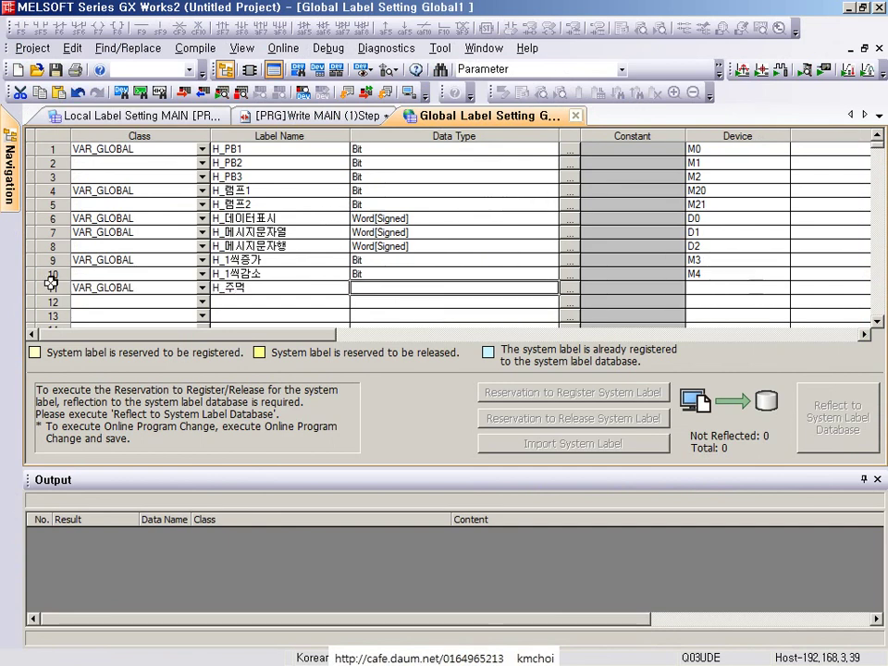
Repeat the H_주먹 label name in rows 12 and 13, renaming those entries H_가위 and H_보.
{"action": "key", "text": "Down"}
{"action": "type", "text": "H_주먹"}
{"action": "key", "text": "Up"}
{"action": "key", "text": "F2"}
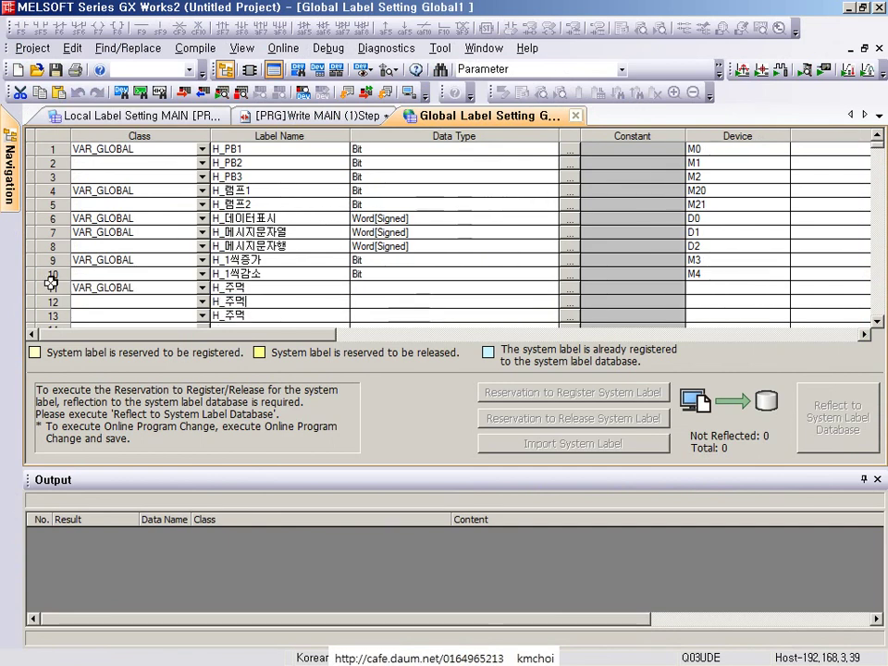
{"action": "type", "text": "가위"}
{"action": "key", "text": "Return"}
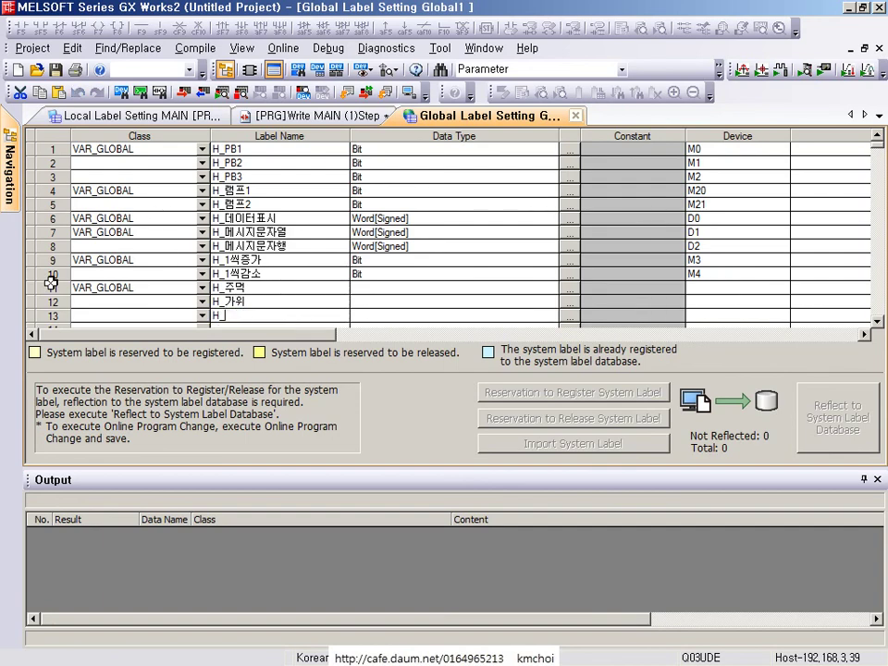
{"action": "type", "text": "보"}
Check the switch addresses in GP-Pro EX, and copy H_1씩감소's device M4 to H_주먹, H_가위 and H_보 in GX Works2.
{"action": "key", "text": "Right"}
{"action": "key", "text": "Up"}
{"action": "key", "text": "Up"}
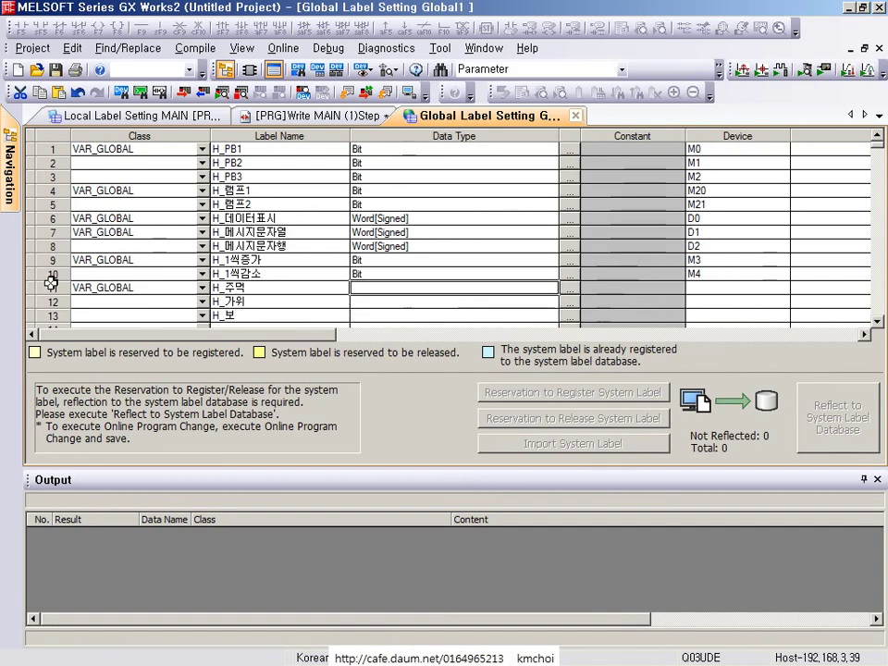
{"action": "key", "text": "Right"}
{"action": "key", "text": "Right"}
{"action": "key", "text": "alt+Tab"}
{"action": "key", "text": "alt+Tab"}
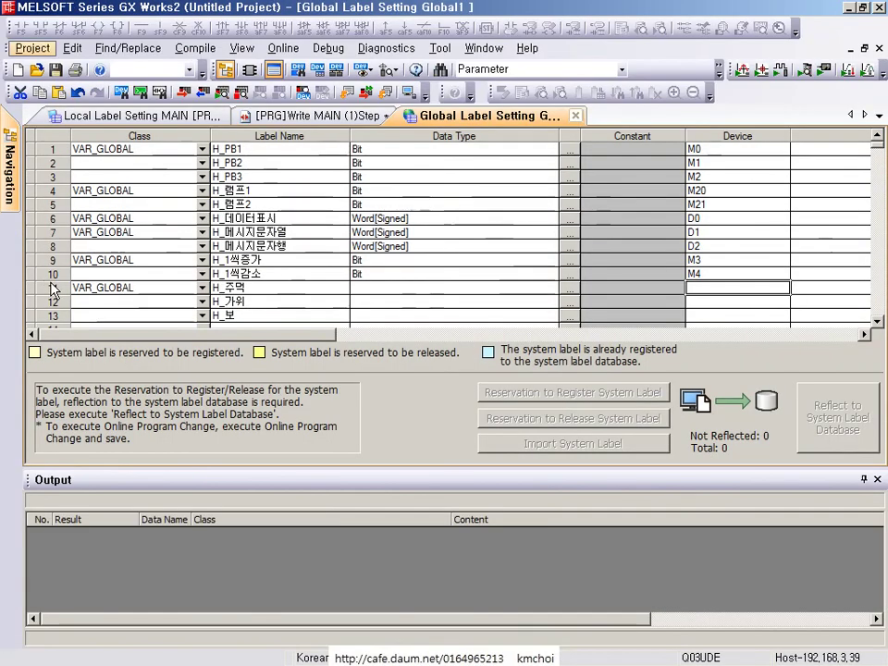
{"action": "key", "text": "Escape"}
{"action": "key", "text": "Up"}
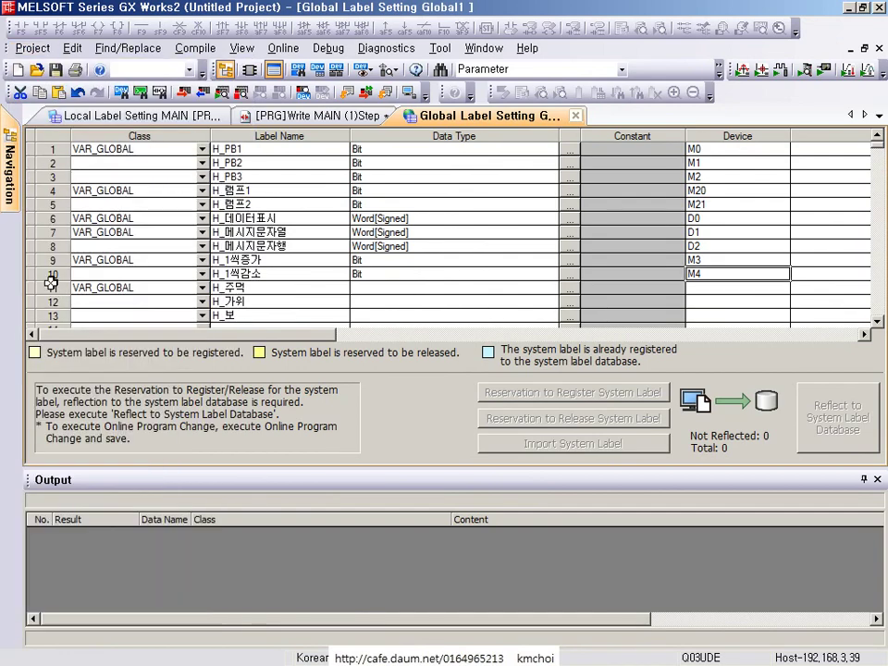
{"action": "key", "text": "ctrl+c"}
{"action": "key", "text": "Down"}
{"action": "key", "text": "ctrl+v"}
{"action": "key", "text": "Down"}
{"action": "key", "text": "Down"}
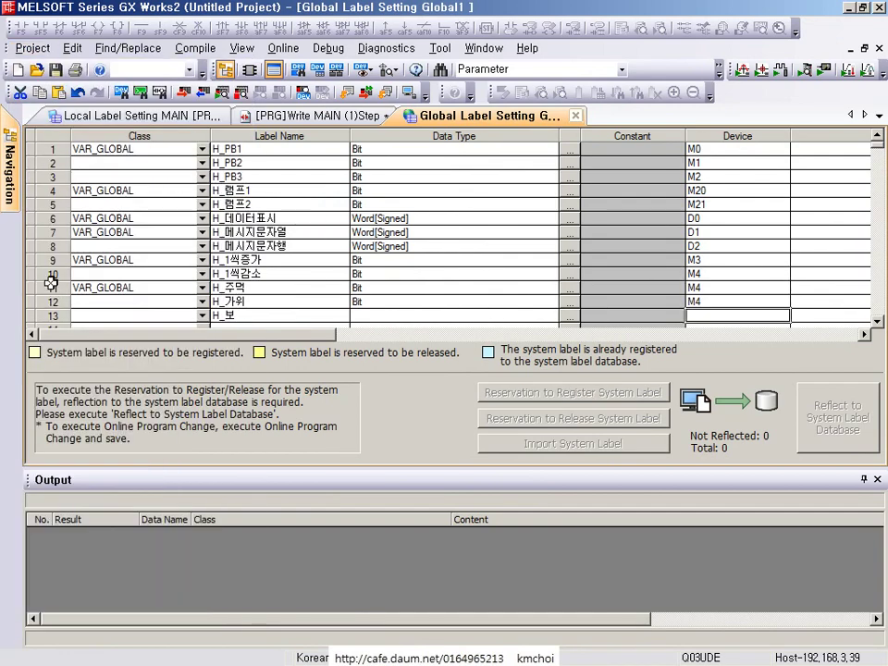
{"action": "key", "text": "ctrl+v"}
Change the devices of H_주먹, H_가위 and H_보 to M5, M6 and M7.
{"action": "key", "text": "Up"}
{"action": "key", "text": "Up"}
{"action": "key", "text": "F2"}
{"action": "key", "text": "BackSpace"}
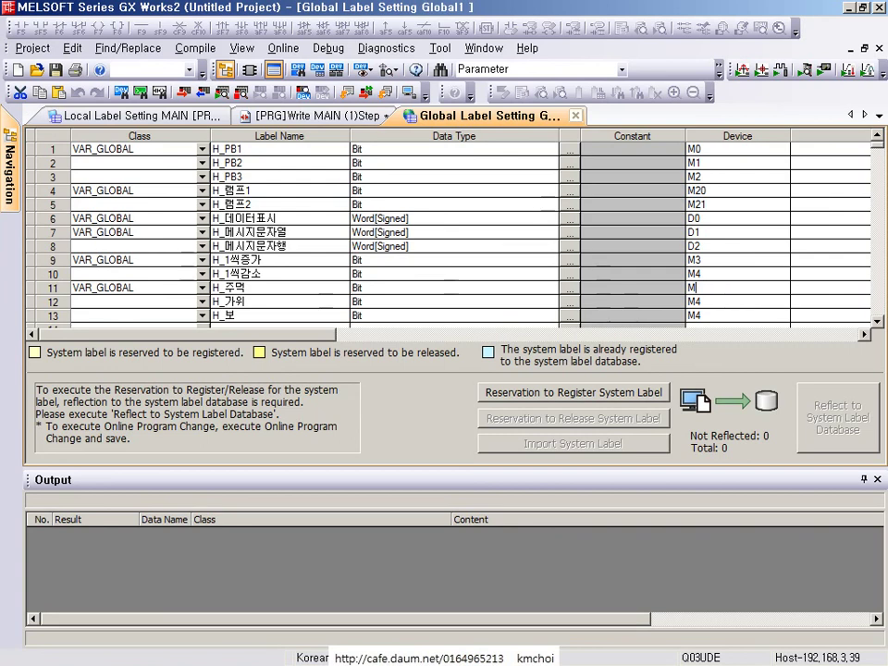
{"action": "type", "text": "5"}
{"action": "key", "text": "Return"}
{"action": "type", "text": "M"}
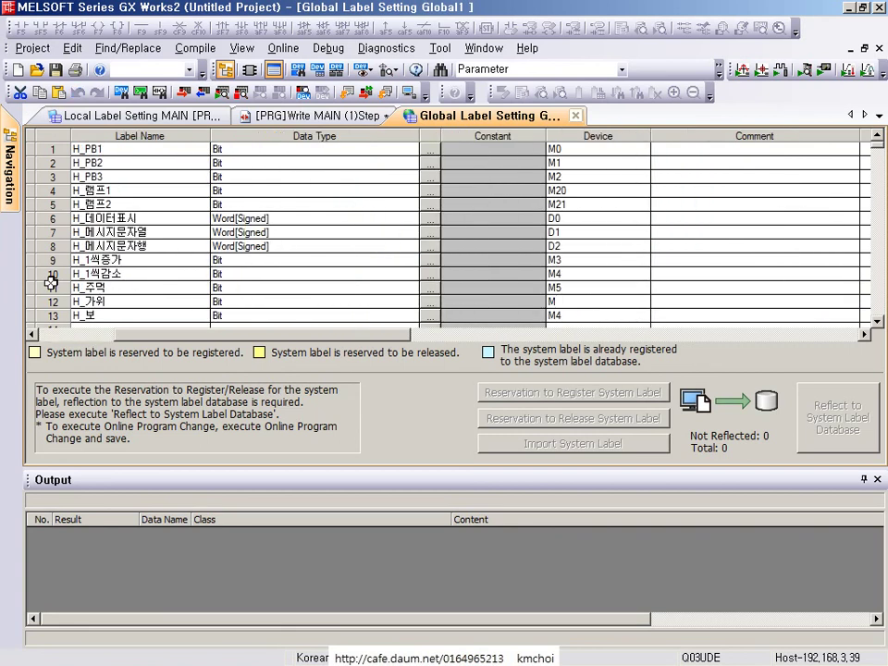
{"action": "type", "text": "6"}
{"action": "key", "text": "Return"}
{"action": "type", "text": "M"}
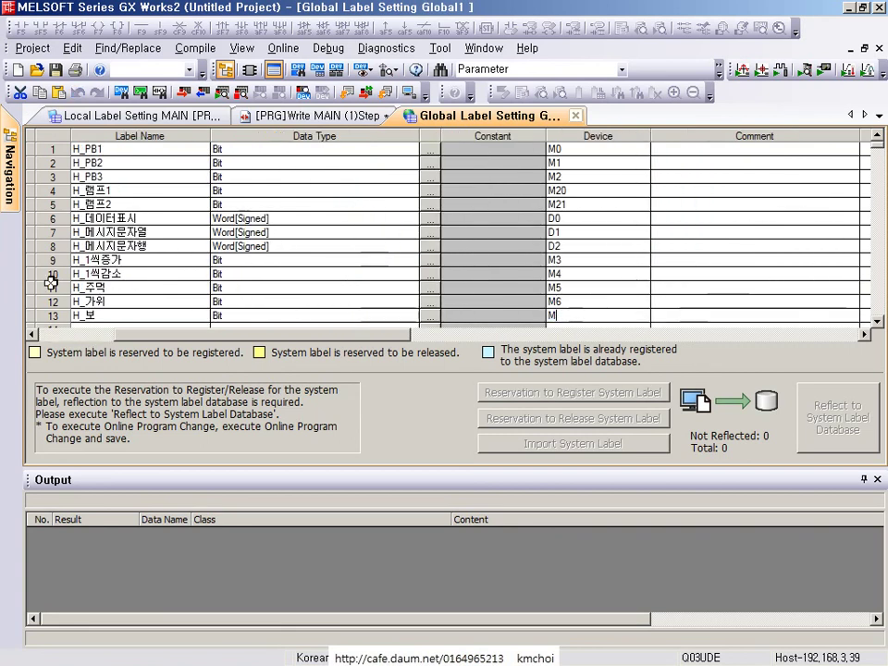
{"action": "type", "text": "7"}
{"action": "key", "text": "Return"}
Check the picture display part in GP-Pro EX and enter H_이미지 as the row 14 label name in GX Works2.
{"action": "key", "text": "alt+Tab"}
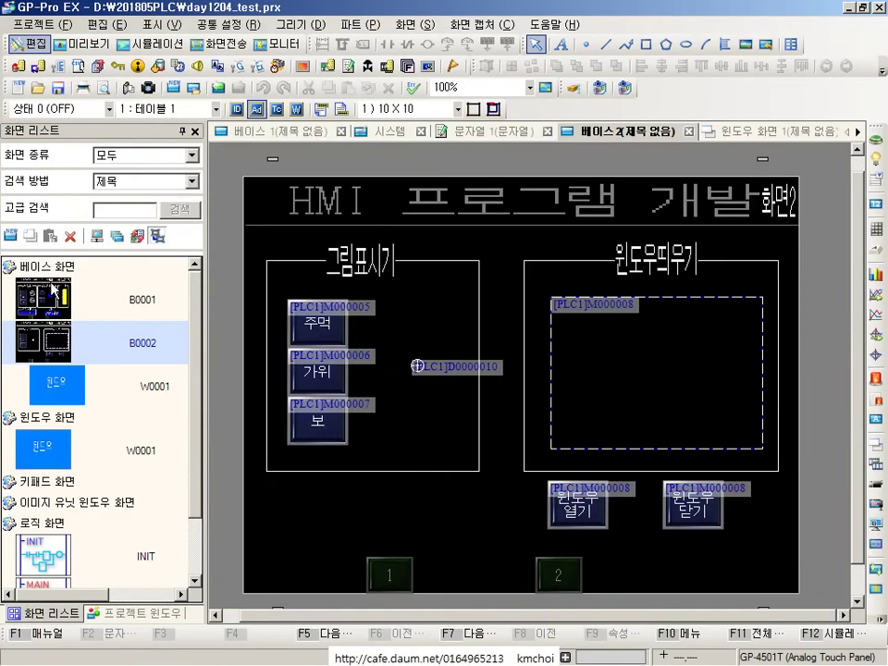
{"action": "key", "text": "alt+Tab"}
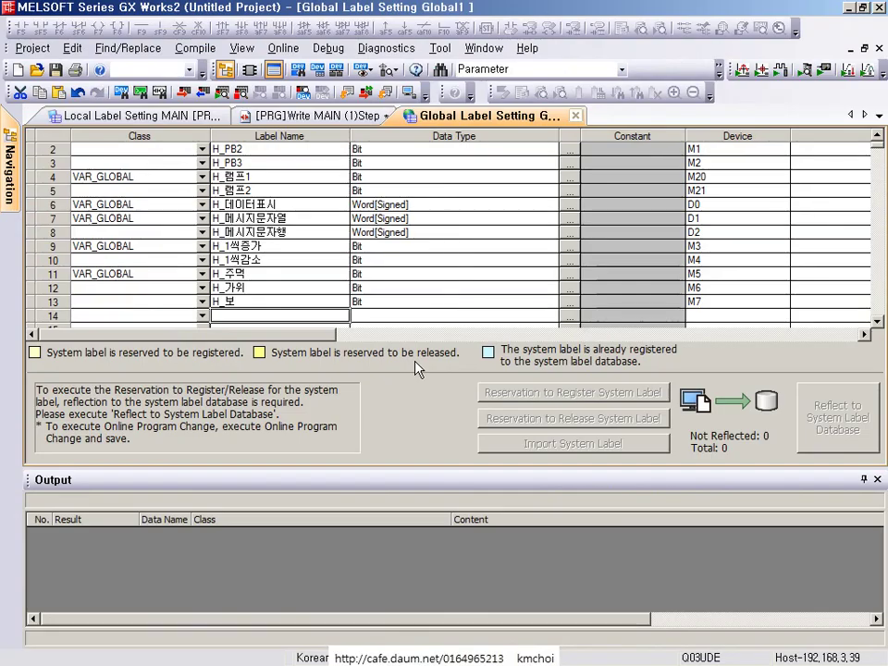
{"action": "key", "text": "alt"}
{"action": "key", "text": "h"}
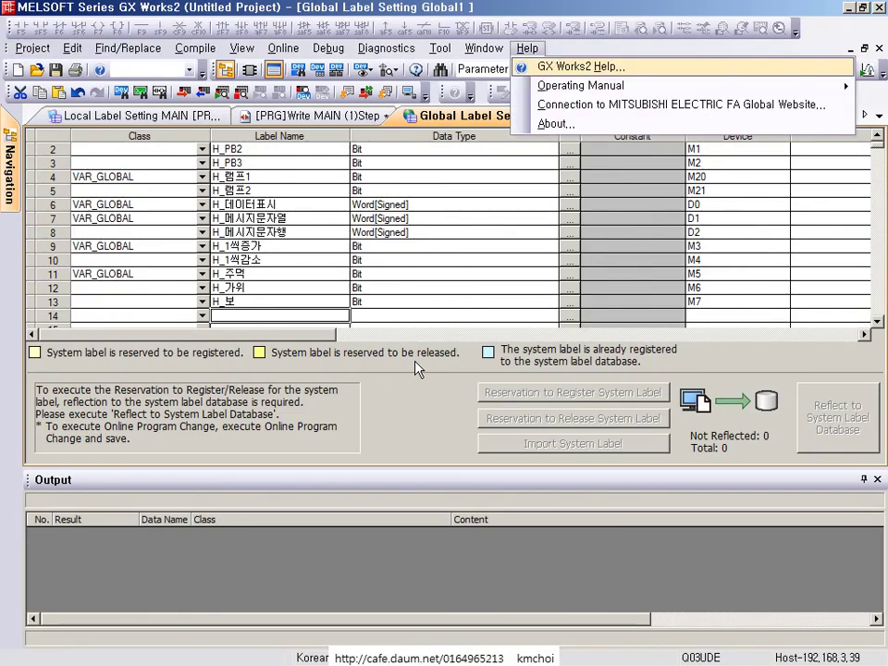
{"action": "left_click", "coordinate": [267, 319]}
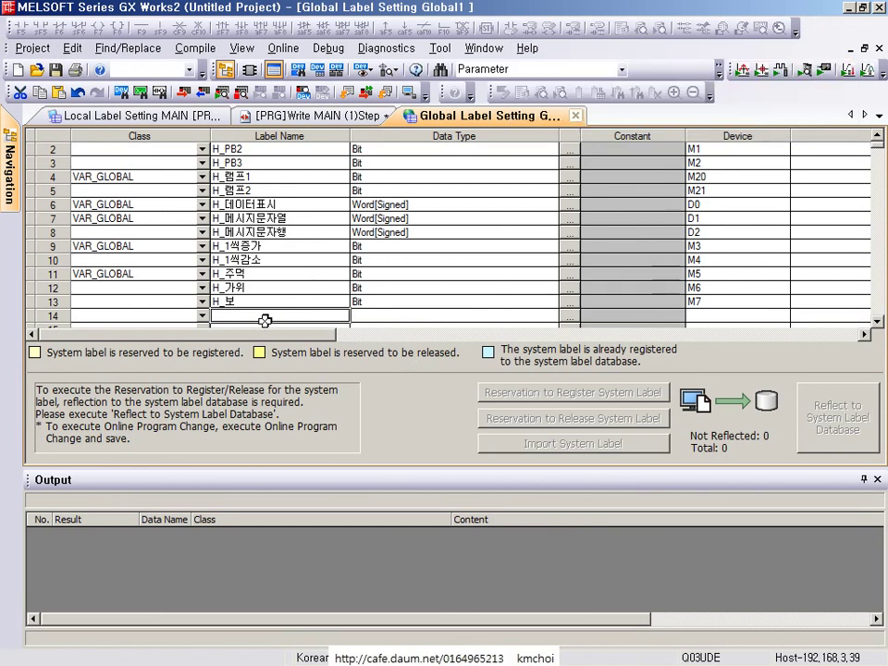
{"action": "type", "text": "ㅗ"}
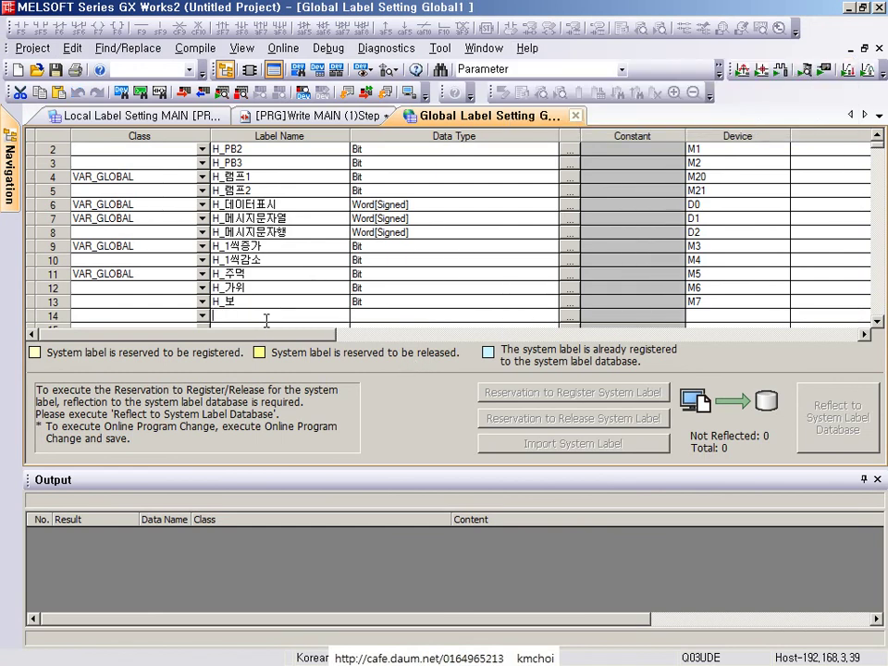
{"action": "type", "text": "_이미지"}
Check the picture display's word address in GP-Pro EX and assign device D10 to H_이미지 in GX Works2.
{"action": "key", "text": "Tab"}
{"action": "key", "text": "Tab"}
{"action": "key", "text": "Tab"}
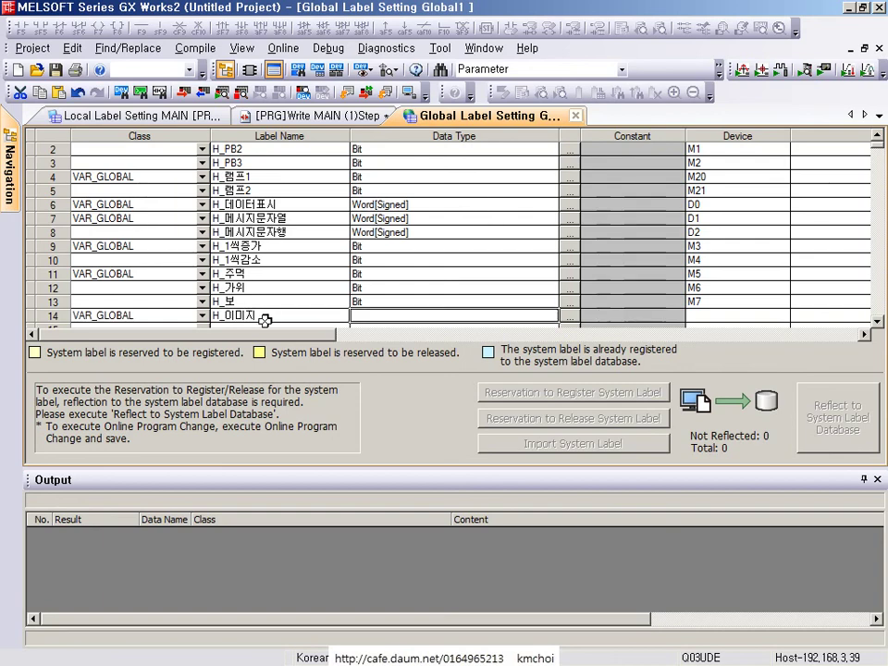
{"action": "key", "text": "alt+Tab"}
{"action": "key", "text": "alt+Tab"}
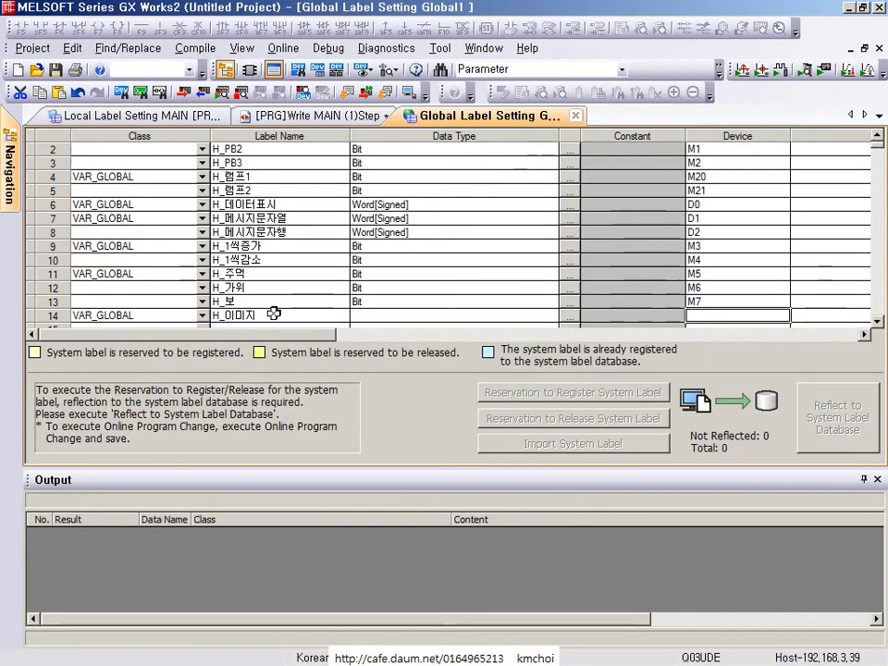
{"action": "type", "text": "D10"}
{"action": "key", "text": "Return"}
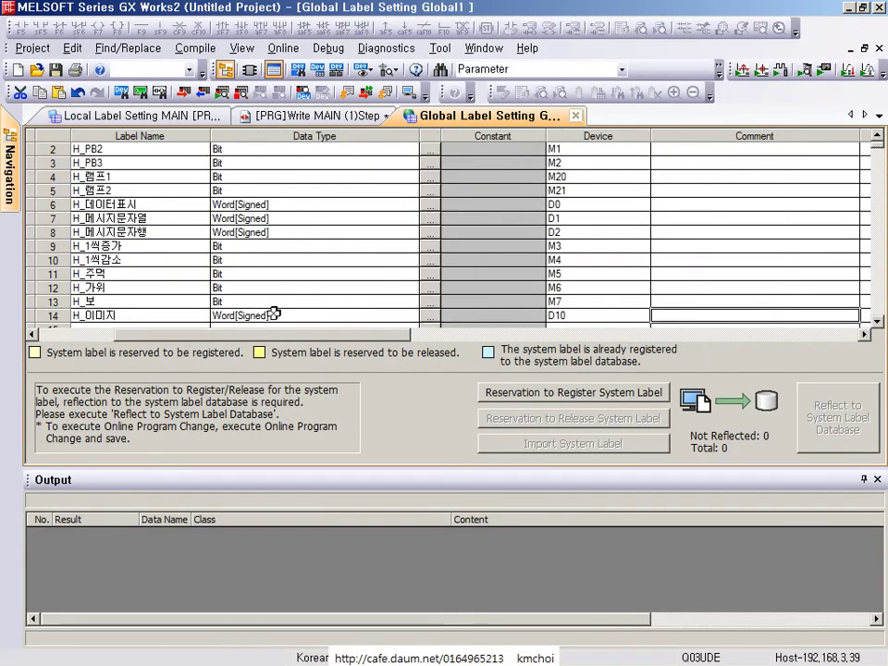
Select the empty label name cell in row 15 and switch to GP-Pro EX to check the window display's bit address.
{"action": "key", "text": "Return"}
{"action": "key", "text": "Down"}
{"action": "key", "text": "Down"}
{"action": "key", "text": "Down"}
{"action": "key", "text": "Down"}
{"action": "key", "text": "Right"}
{"action": "key", "text": "Up"}
{"action": "key", "text": "Up"}
{"action": "key", "text": "Up"}
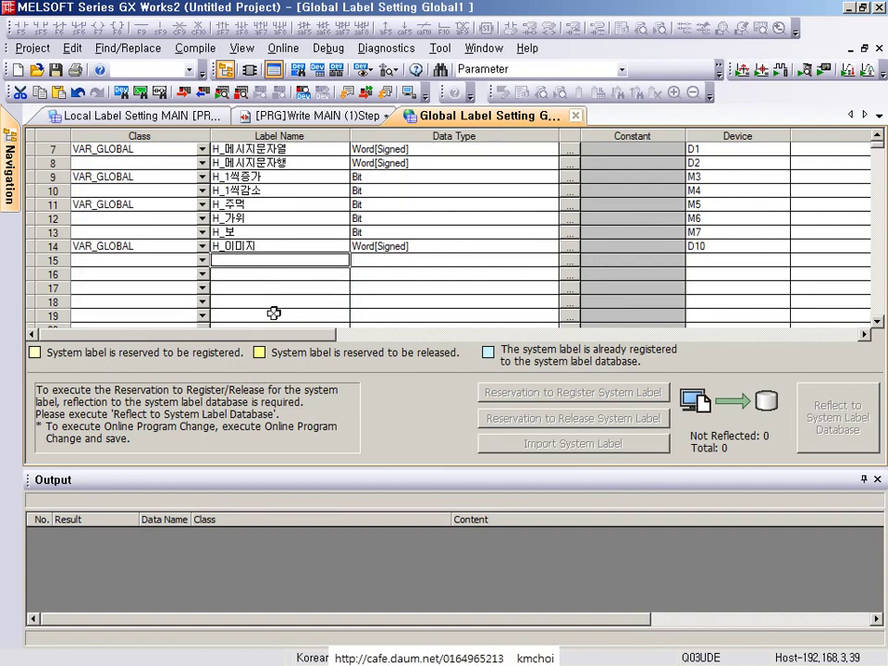
{"action": "key", "text": "alt+Tab"}
{"action": "key", "text": "alt"}
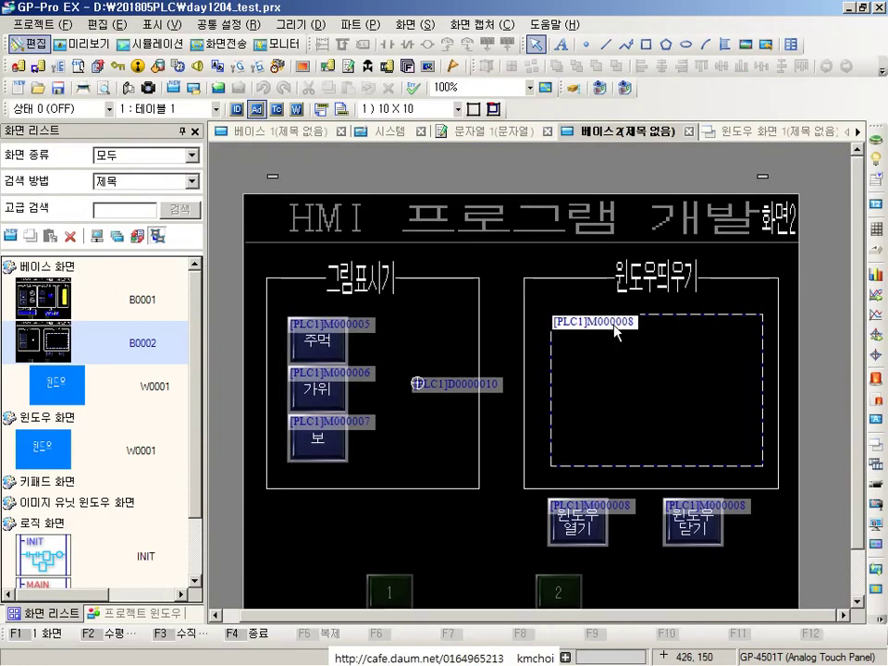
In GX Works2, register the row 15 global label H_윈도우 with device M8, checking it against the GP-Pro EX screen.
{"action": "key", "text": "alt+Tab"}
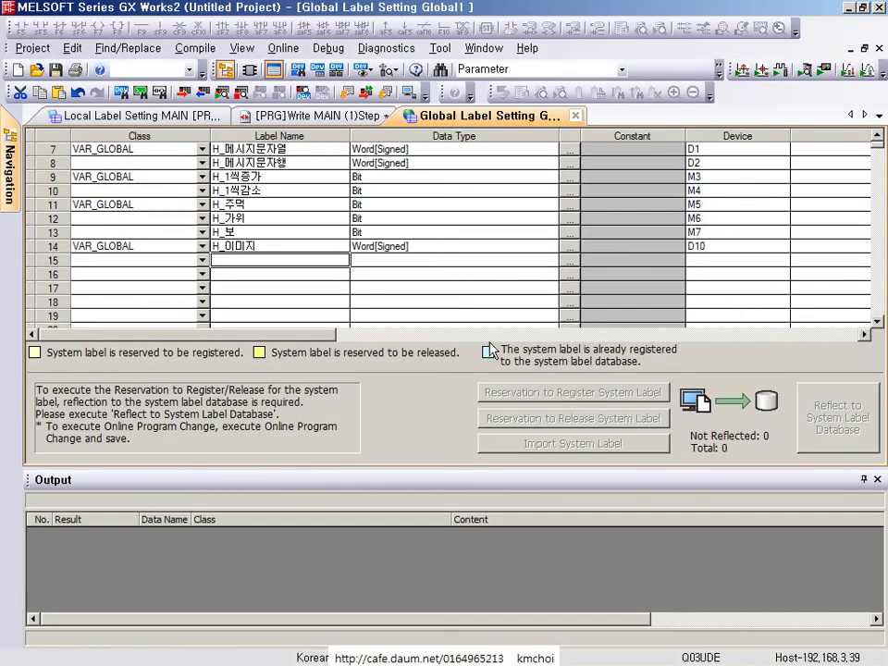
{"action": "type", "text": "ㅗ"}
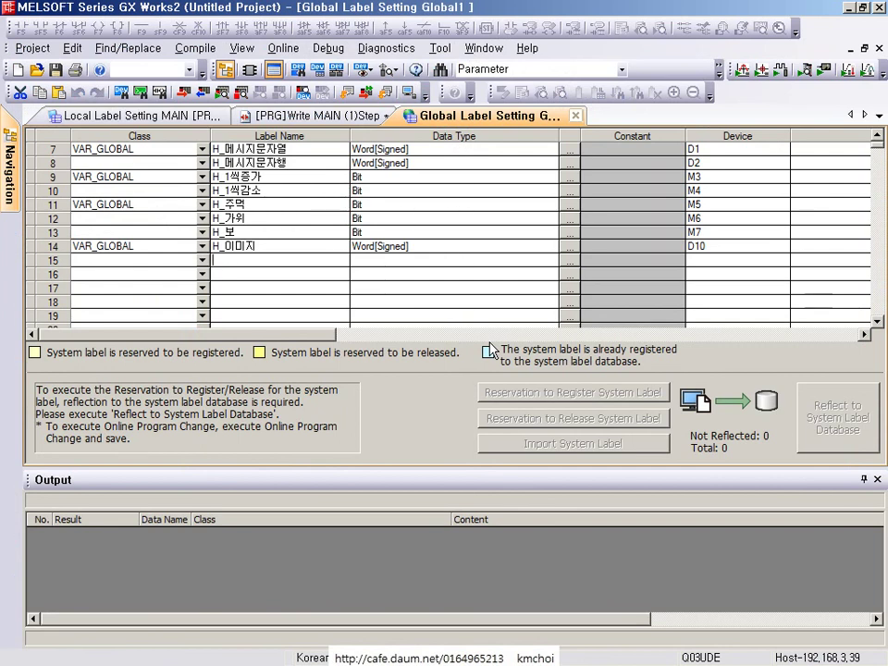
{"action": "type", "text": "_윈도우"}
{"action": "key", "text": "Tab"}
{"action": "key", "text": "Tab"}
{"action": "key", "text": "Tab"}
{"action": "key", "text": "Tab"}
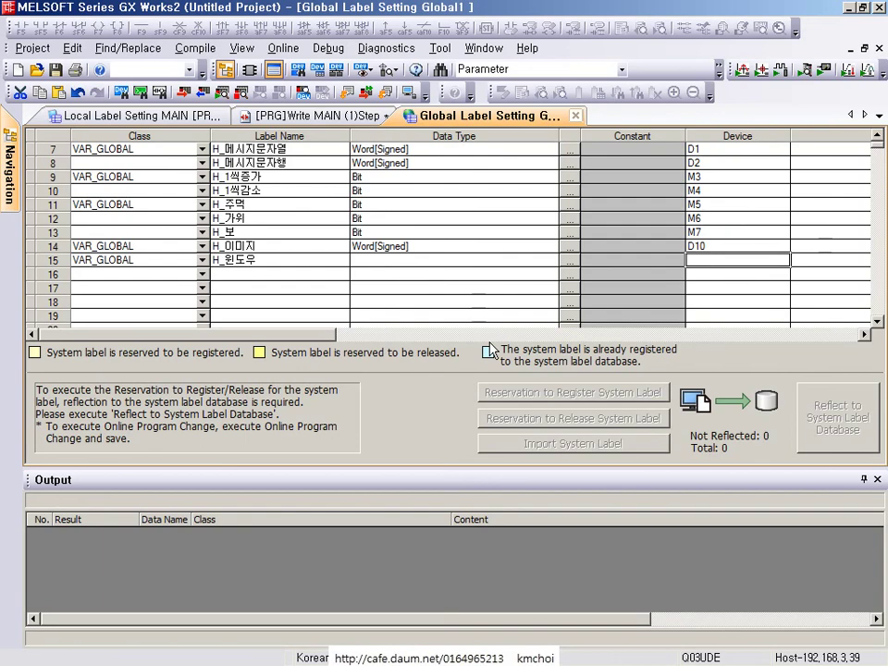
{"action": "type", "text": "M3"}
{"action": "type", "text": "8"}
{"action": "key", "text": "Tab"}
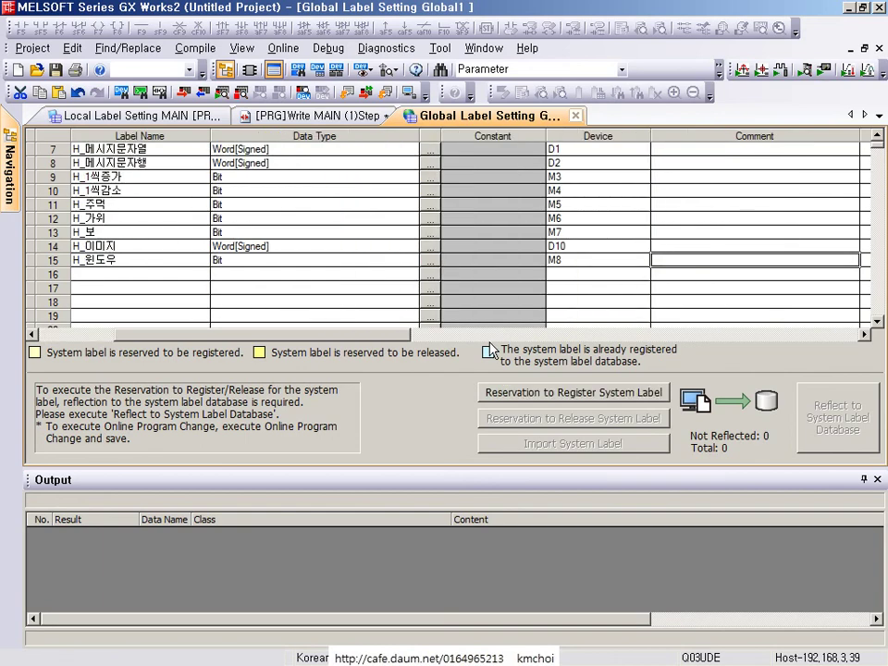
{"action": "key", "text": "alt+Tab"}
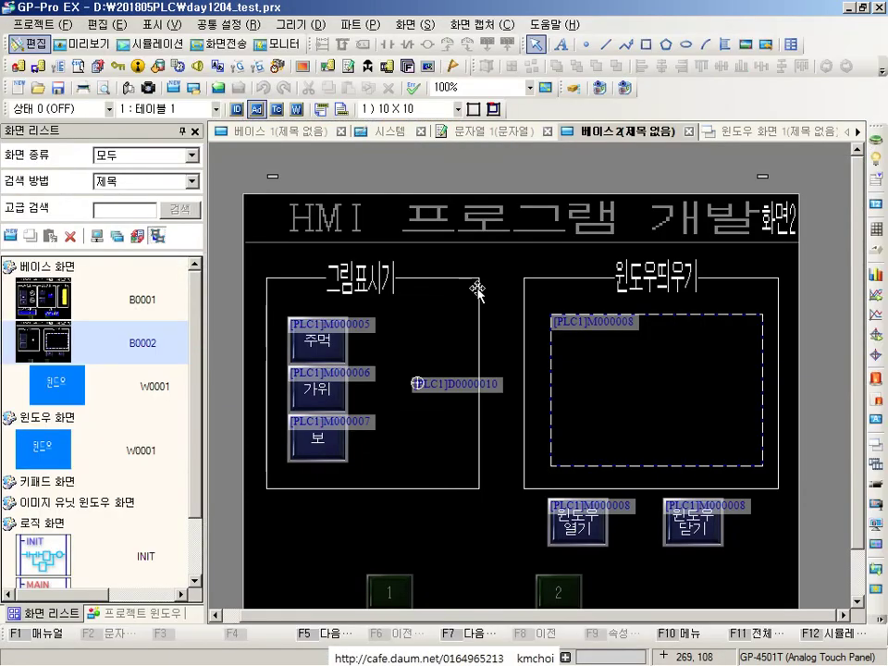
{"action": "key", "text": "alt+Tab"}
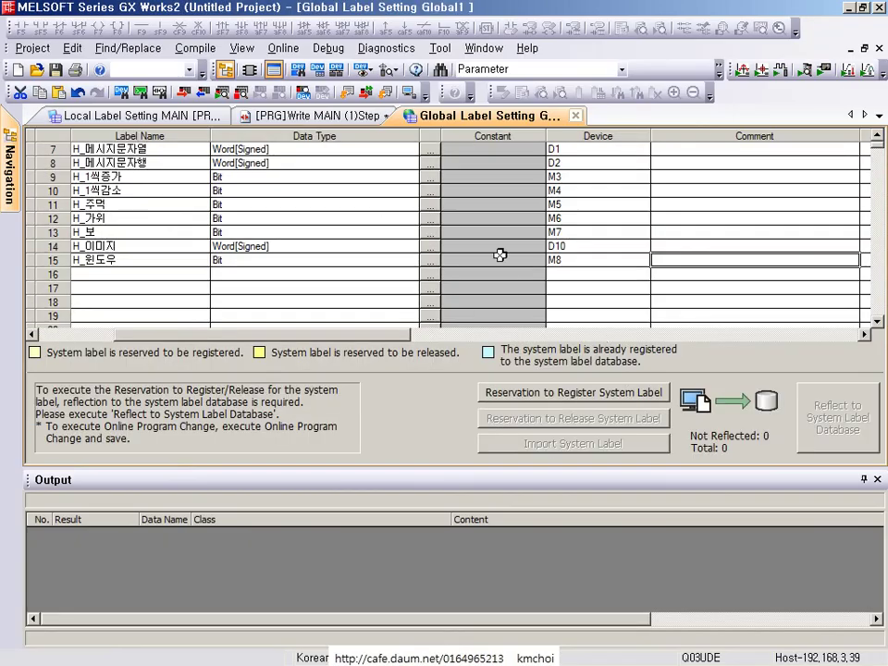
Insert the MAIN program as a scan program in the Program settings of the PLC parameters and apply them.
{"action": "left_click", "coordinate": [315, 116]}
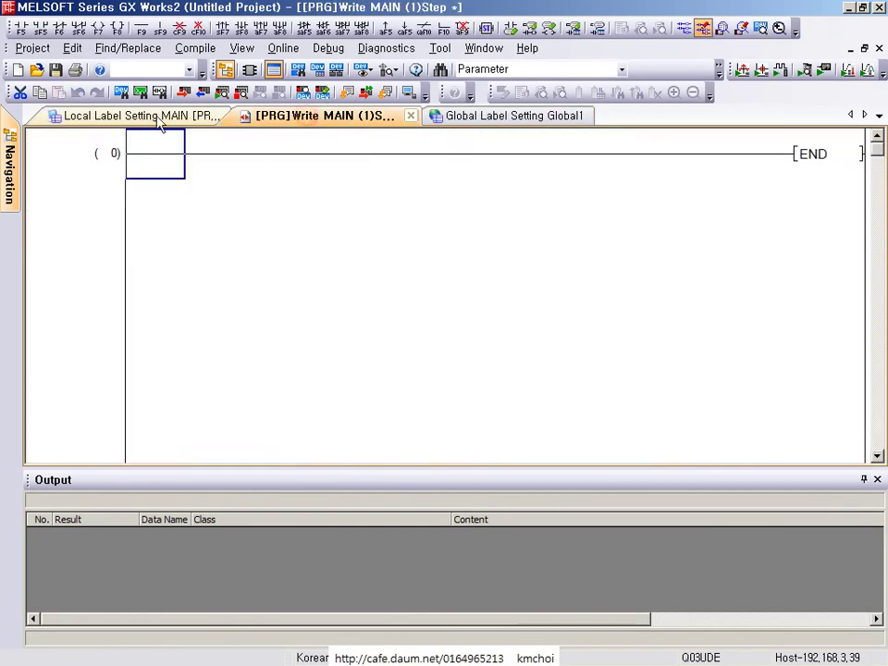
{"action": "left_click", "coordinate": [139, 116]}
{"action": "mouse_move", "coordinate": [9, 153]}
{"action": "double_click", "coordinate": [83, 175]}
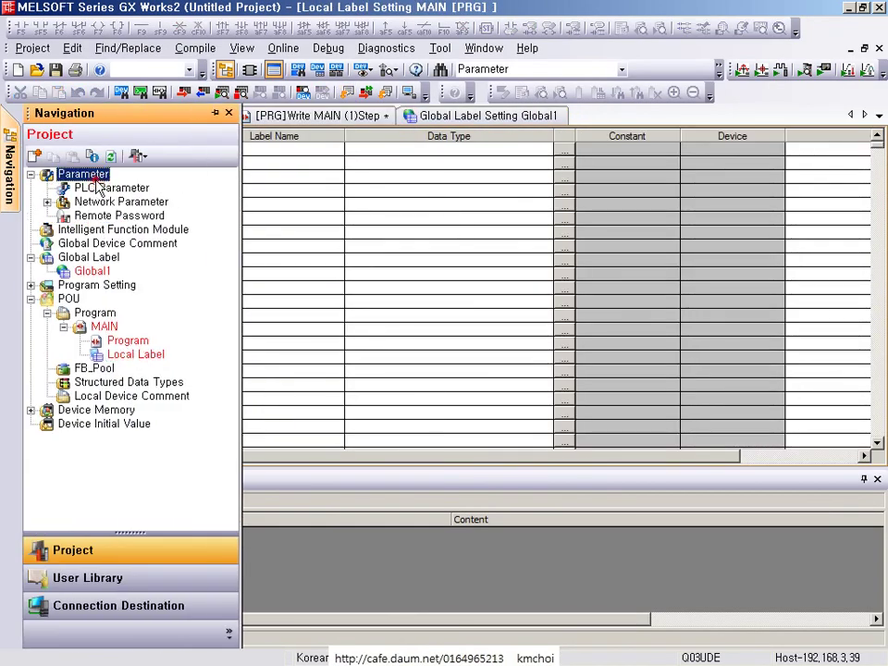
{"action": "double_click", "coordinate": [88, 187]}
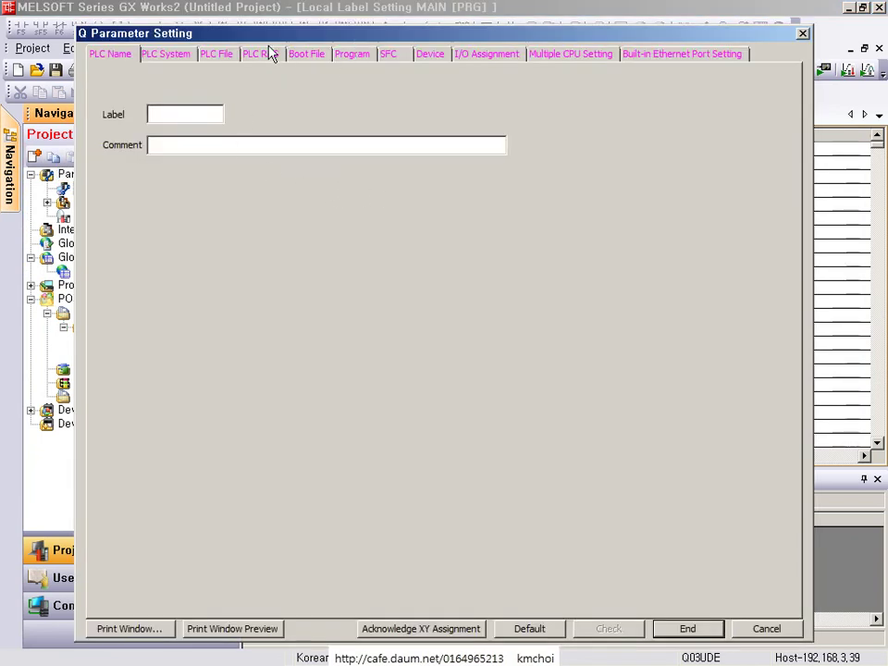
{"action": "left_click", "coordinate": [339, 54]}
{"action": "left_click", "coordinate": [141, 128]}
{"action": "left_click", "coordinate": [262, 357]}
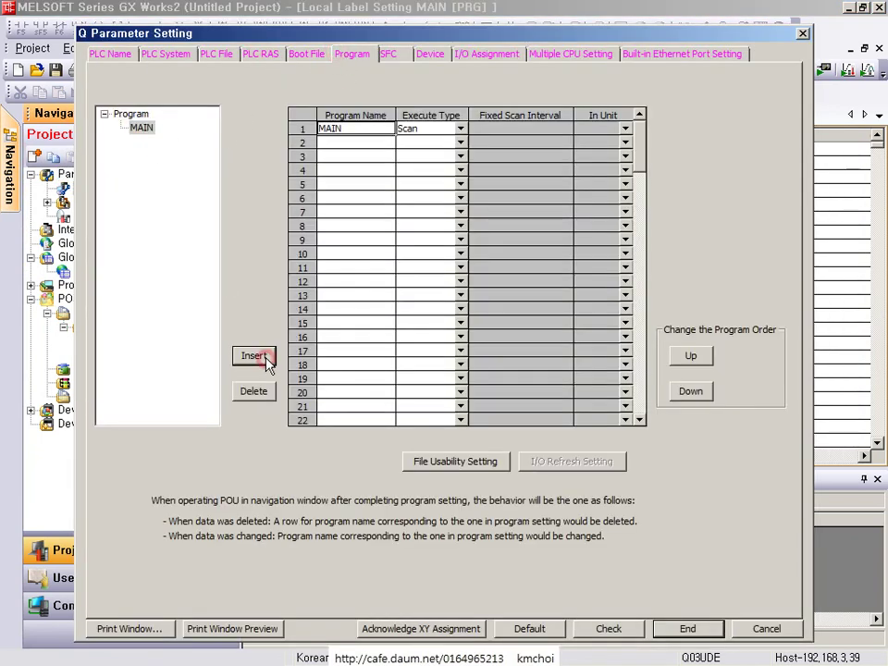
{"action": "left_click", "coordinate": [714, 631]}
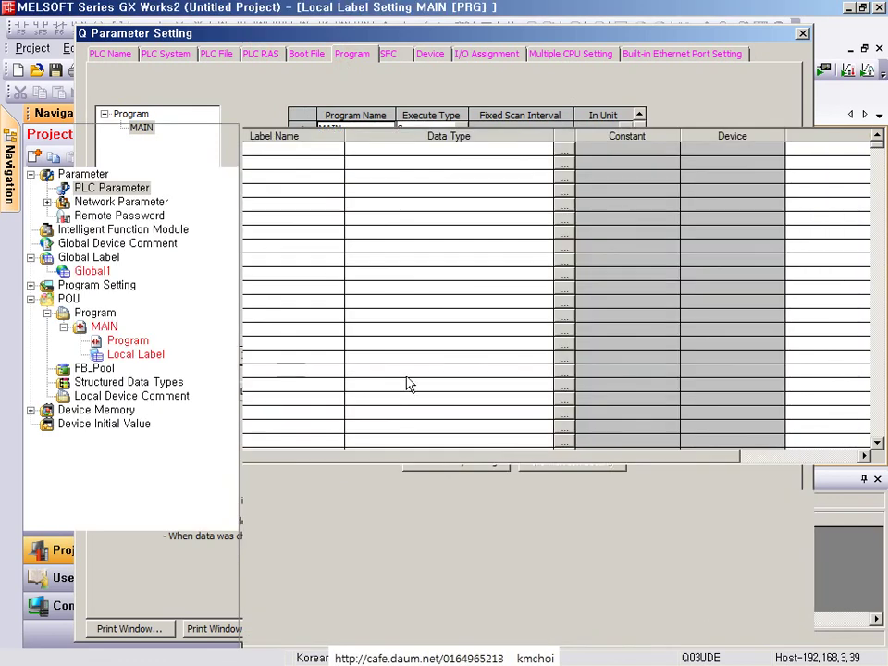
Run a connection test for the current connection Connection1 and accept its transfer setup.
{"action": "left_click", "coordinate": [129, 606]}
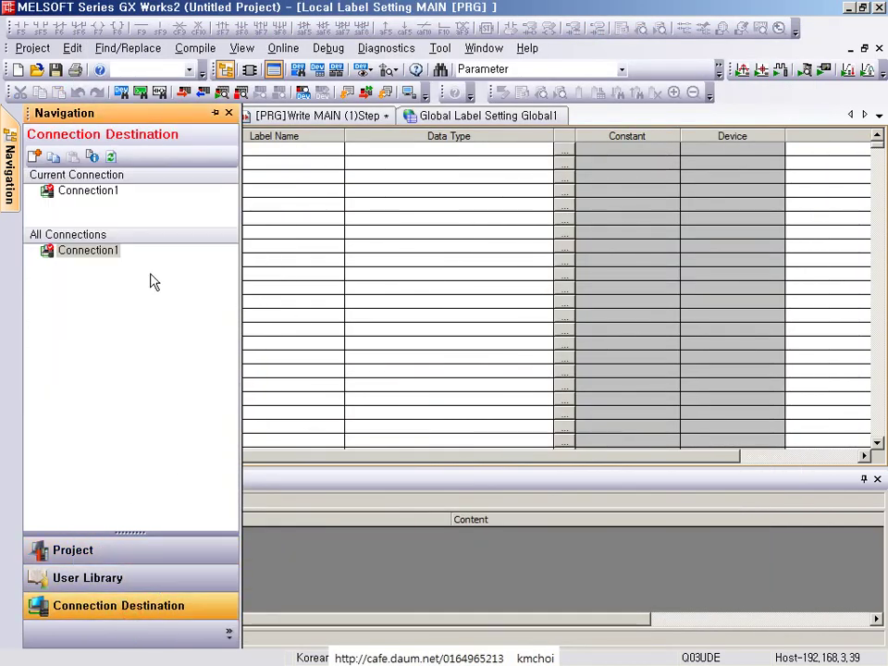
{"action": "double_click", "coordinate": [109, 192]}
{"action": "left_click", "coordinate": [683, 348]}
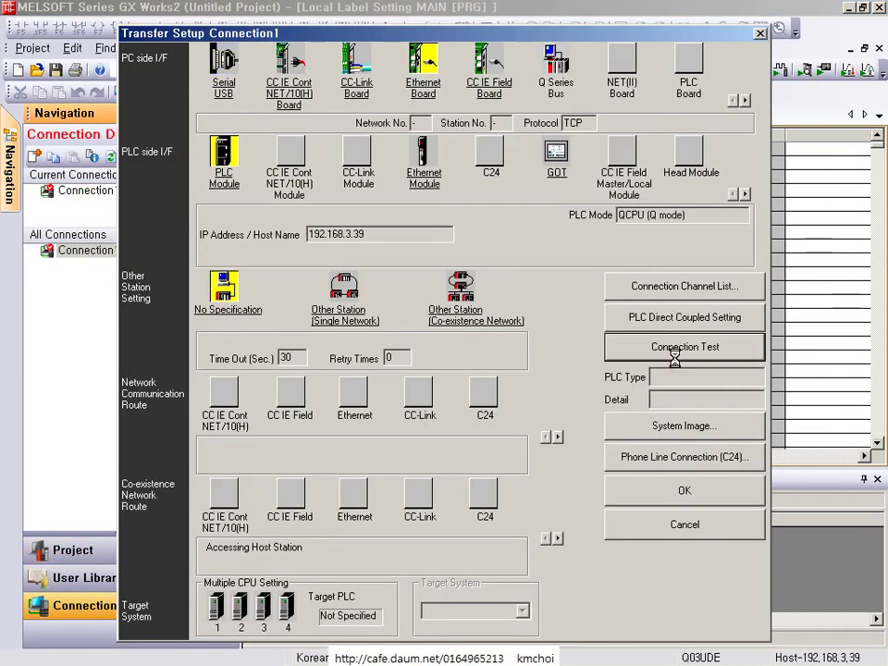
{"action": "left_click", "coordinate": [564, 394]}
{"action": "left_click", "coordinate": [645, 479]}
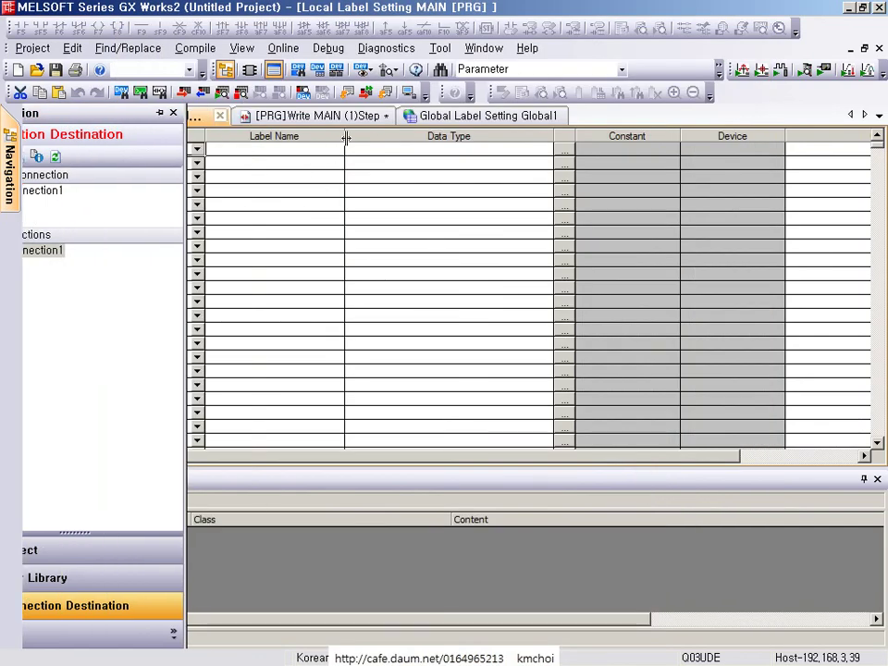
Open base screen B0001 in GP-Pro EX for reference and enter a normally open contact H_PB1 in the MAIN ladder in GX Works2.
{"action": "left_click", "coordinate": [264, 118]}
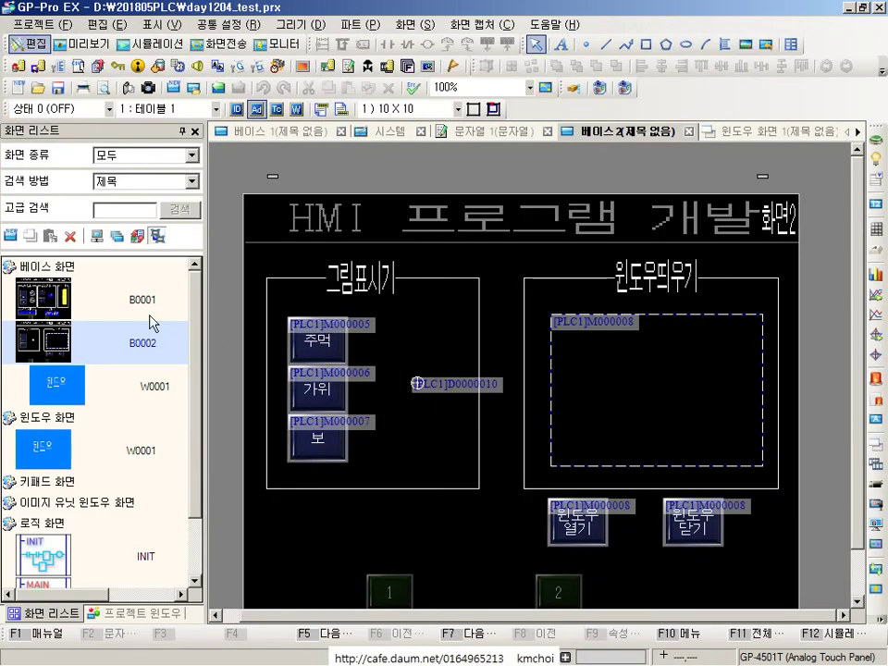
{"action": "double_click", "coordinate": [85, 298]}
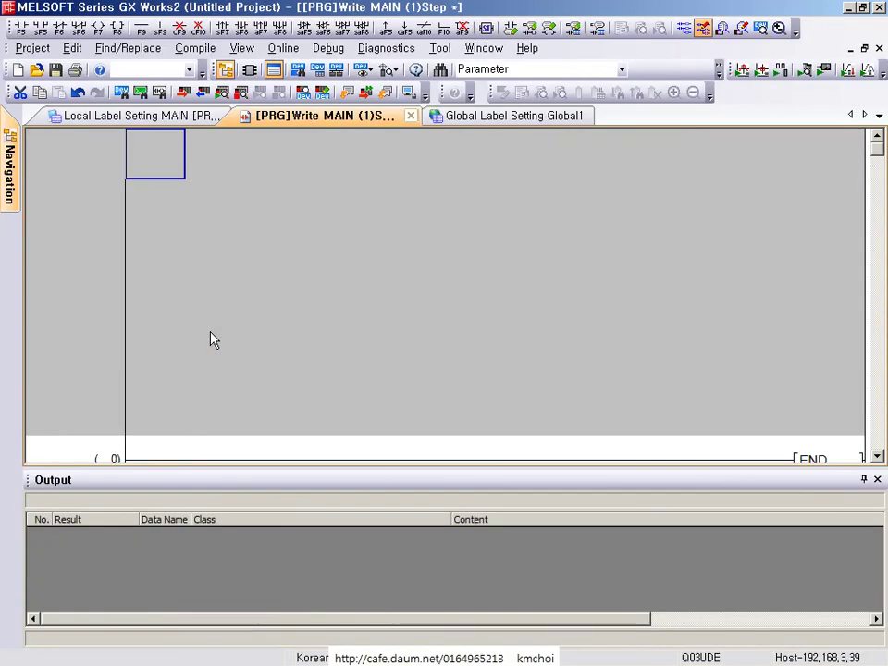
{"action": "key", "text": "F5"}
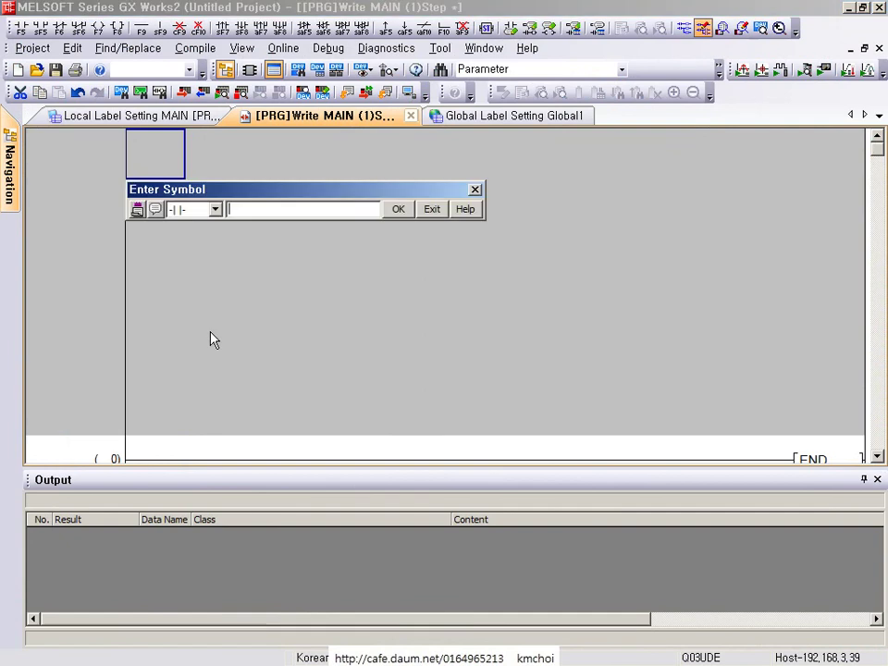
{"action": "type", "text": "H_"}
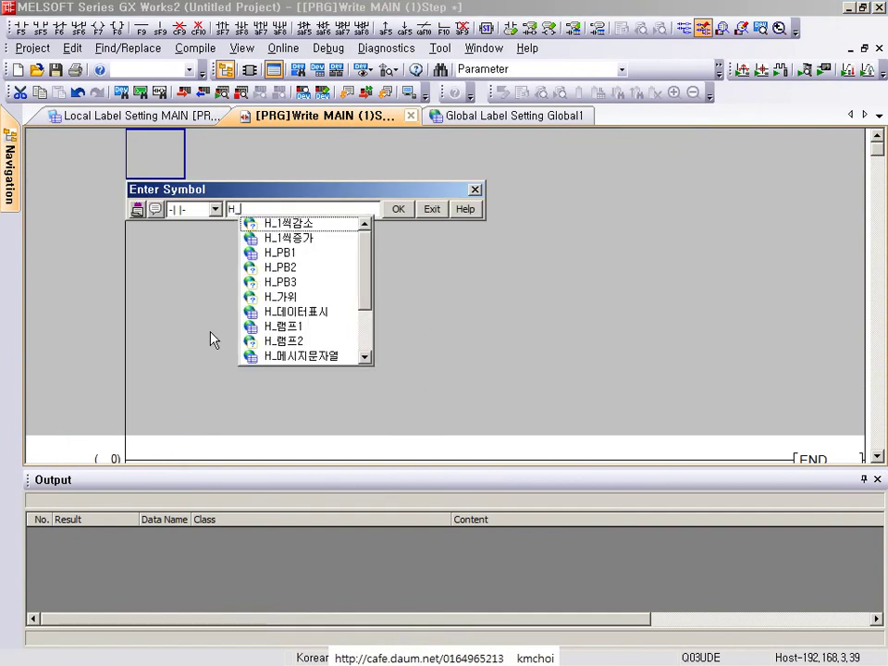
{"action": "key", "text": "BackSpace"}
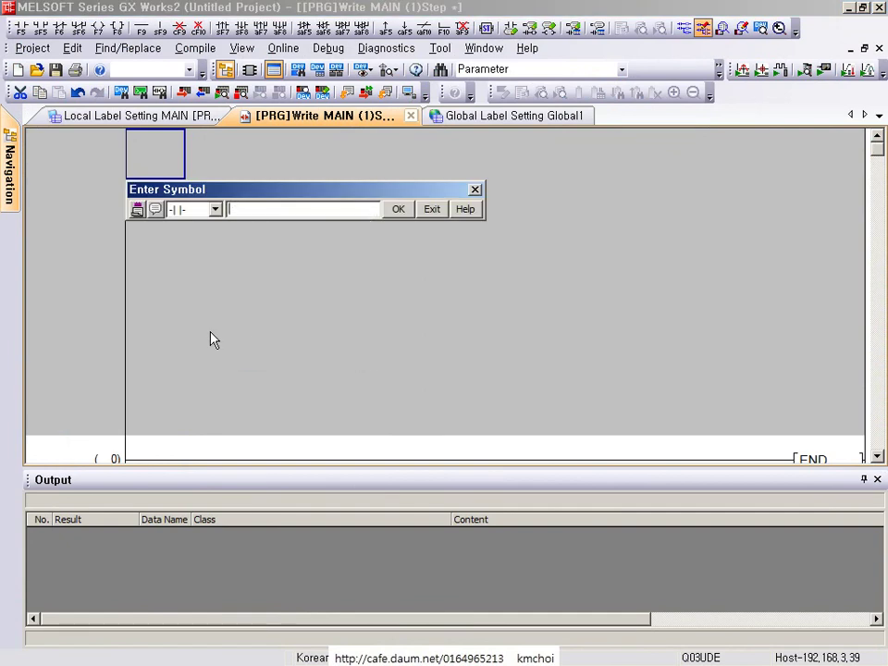
{"action": "type", "text": "H_PB1"}
{"action": "key", "text": "Return"}
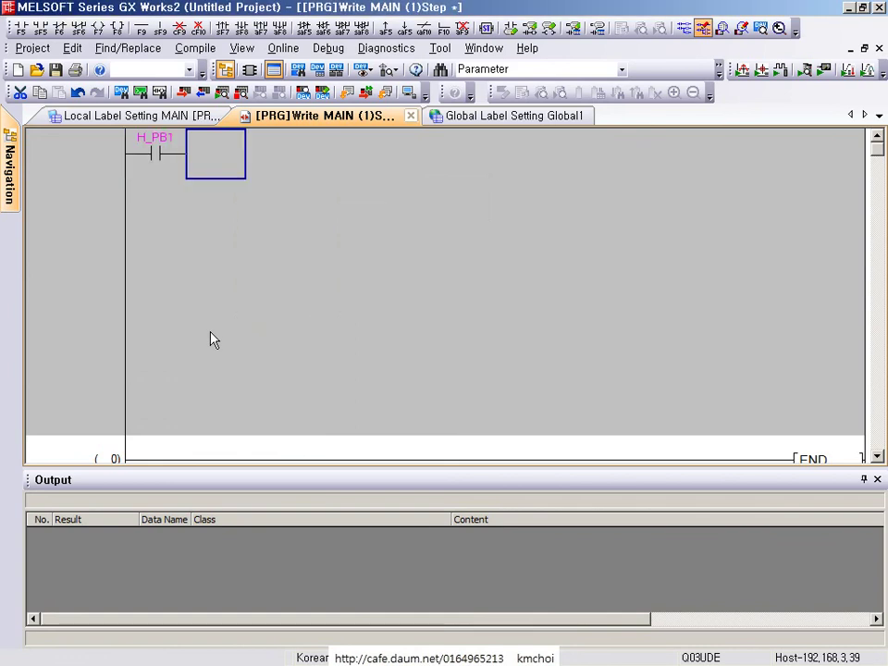
Complete the H_PB1 rung with the output coil H_램프1.
{"action": "key", "text": "F7"}
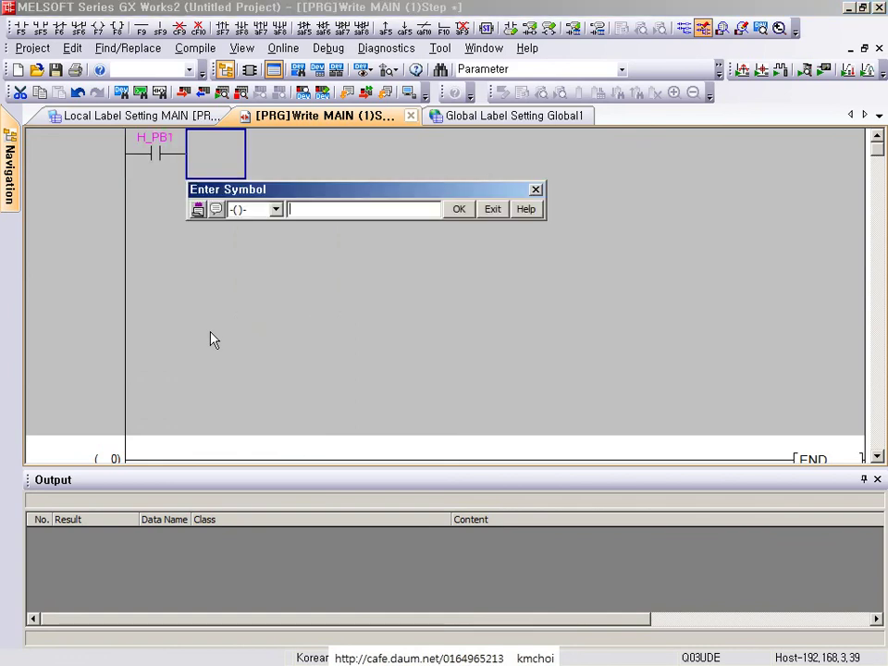
{"action": "type", "text": "H_"}
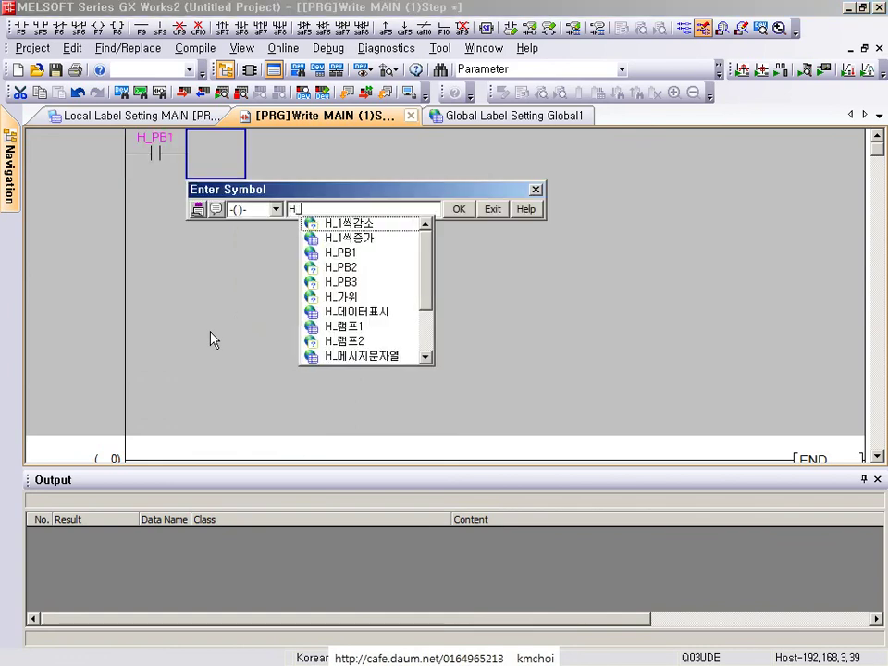
{"action": "type", "text": "램프1"}
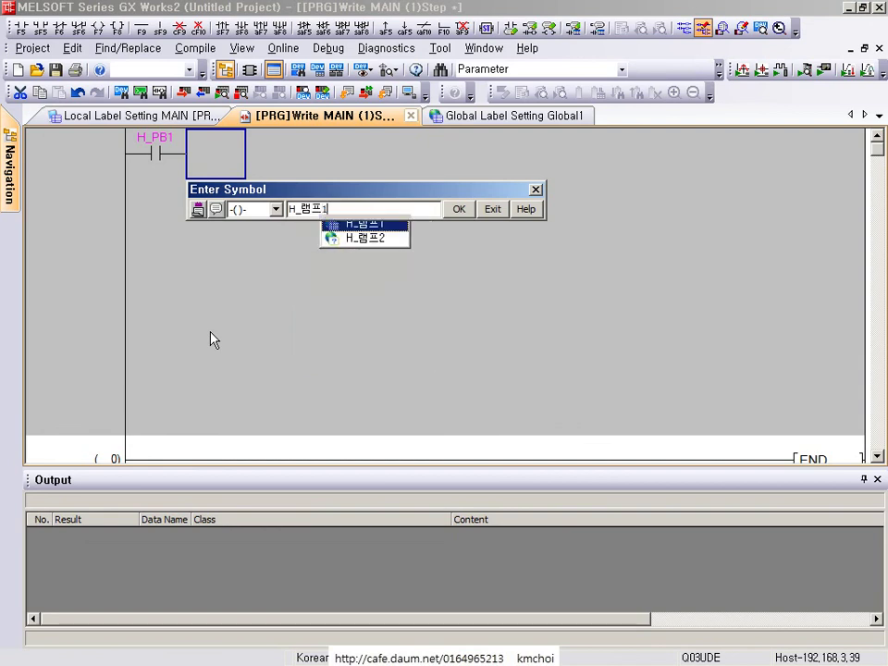
{"action": "key", "text": "Return"}
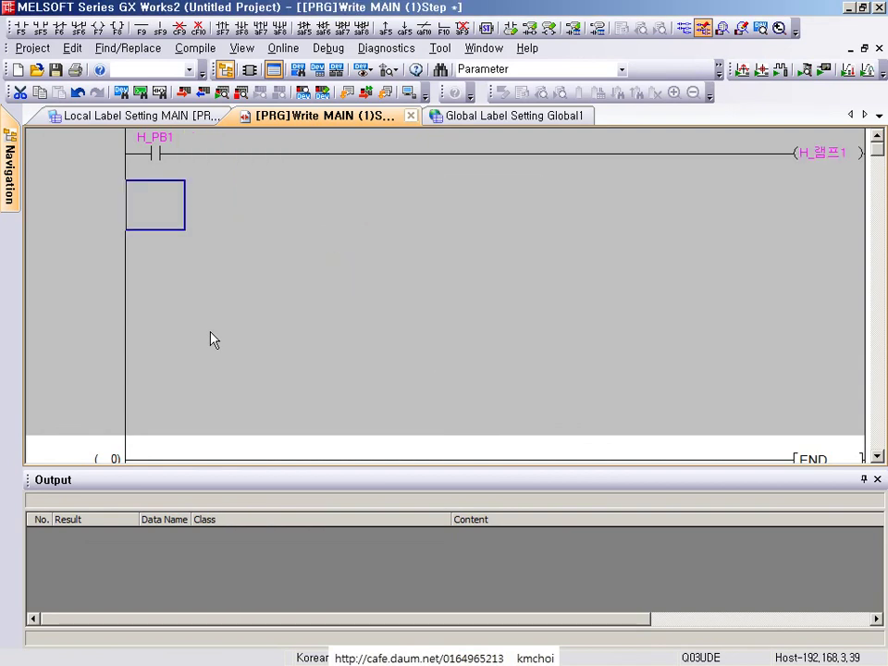
Add a normally open contact H_램프1 as a parallel branch below the H_PB1 contact.
{"action": "key", "text": "F5"}
{"action": "type", "text": "H"}
{"action": "key", "text": "Down"}
{"action": "key", "text": "Down"}
{"action": "key", "text": "Down"}
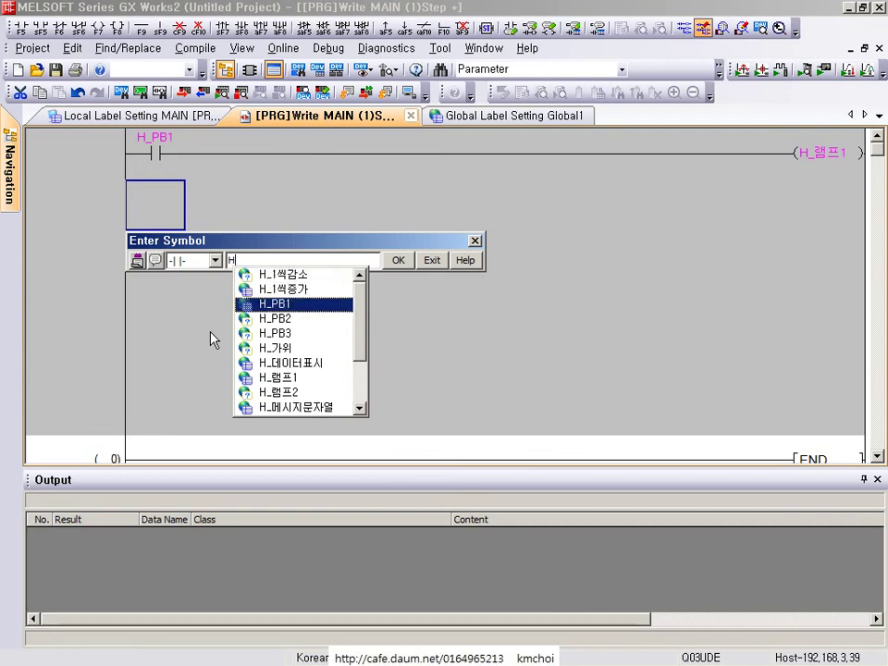
{"action": "key", "text": "Down"}
{"action": "key", "text": "Down"}
{"action": "key", "text": "Down"}
{"action": "key", "text": "Down"}
{"action": "key", "text": "Down"}
{"action": "key", "text": "Return"}
{"action": "key", "text": "Return"}
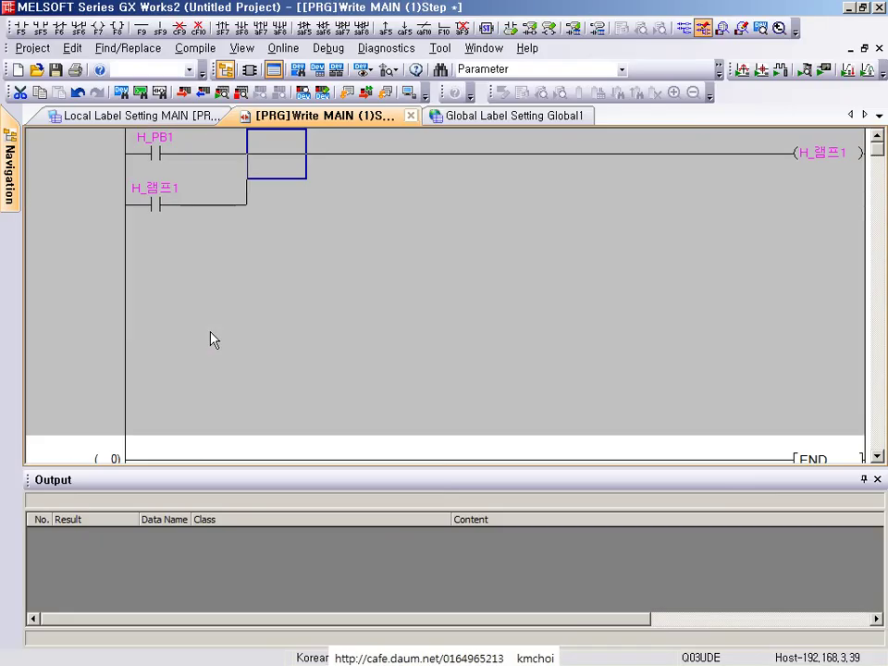
Delete the parallel H_램프1 contact and its branch lines from the first rung.
{"action": "key", "text": "Down"}
{"action": "key", "text": "Left"}
{"action": "key", "text": "Left"}
{"action": "key", "text": "Delete"}
{"action": "key", "text": "Right"}
{"action": "key", "text": "ctrl+Right"}
{"action": "key", "text": "ctrl+Up"}
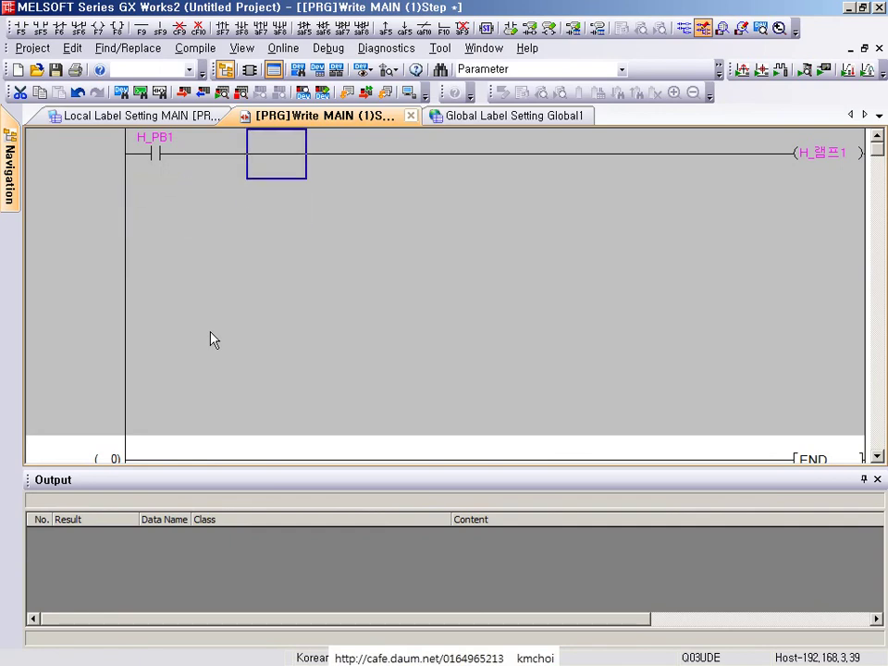
Switch to GP-Pro EX and examine the bit action of PB1 and the addresses of the neighbouring switch and lamp parts.
{"action": "key", "text": "End"}
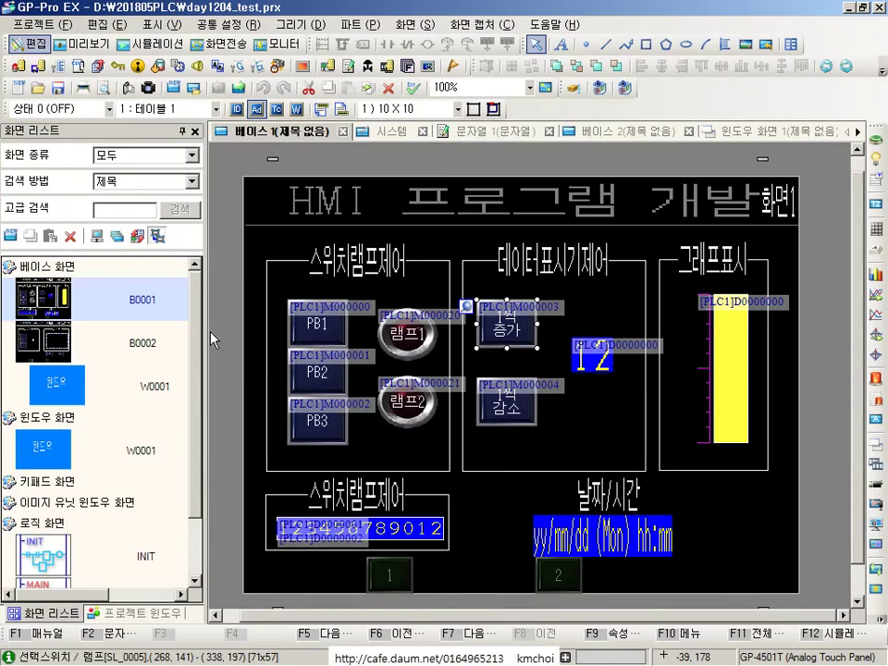
{"action": "double_click", "coordinate": [317, 326]}
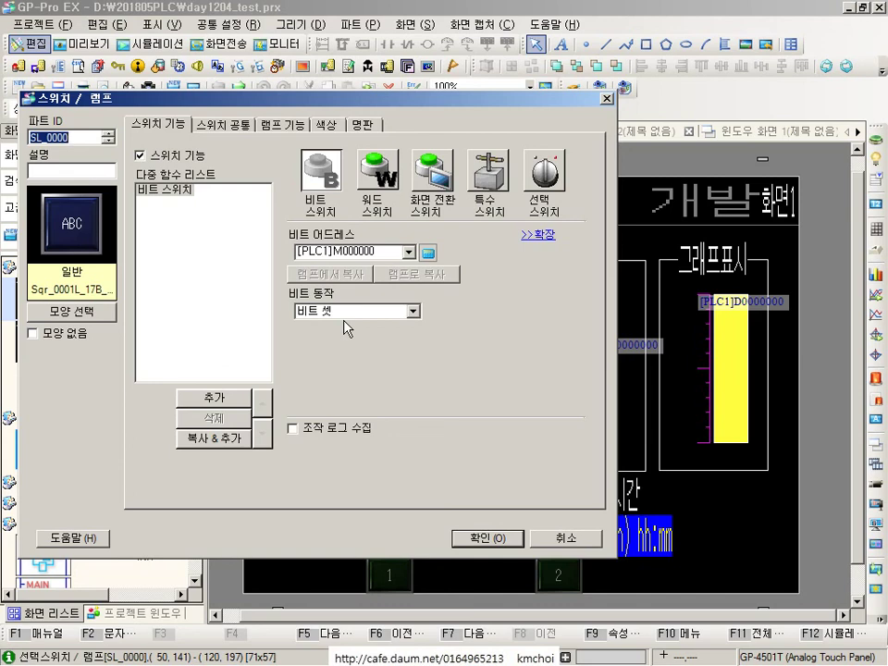
{"action": "key", "text": "Return"}
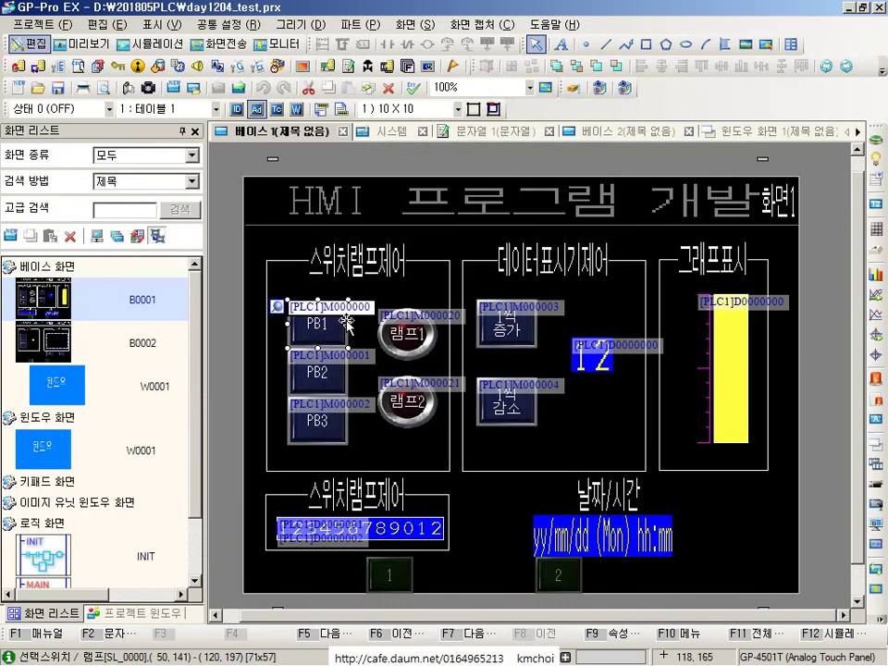
{"action": "left_click", "coordinate": [342, 387]}
{"action": "left_click", "coordinate": [405, 354]}
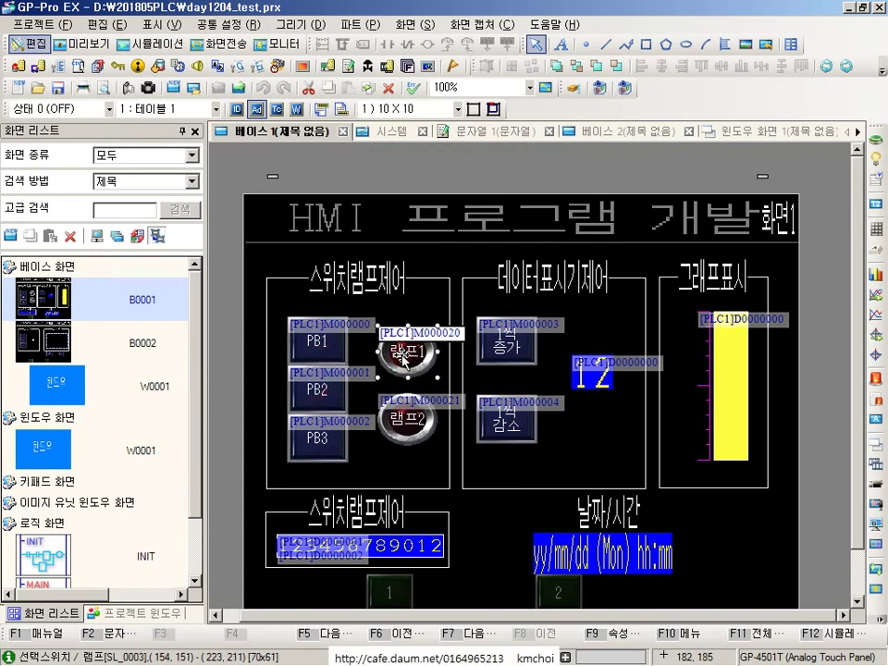
{"action": "left_click", "coordinate": [314, 383]}
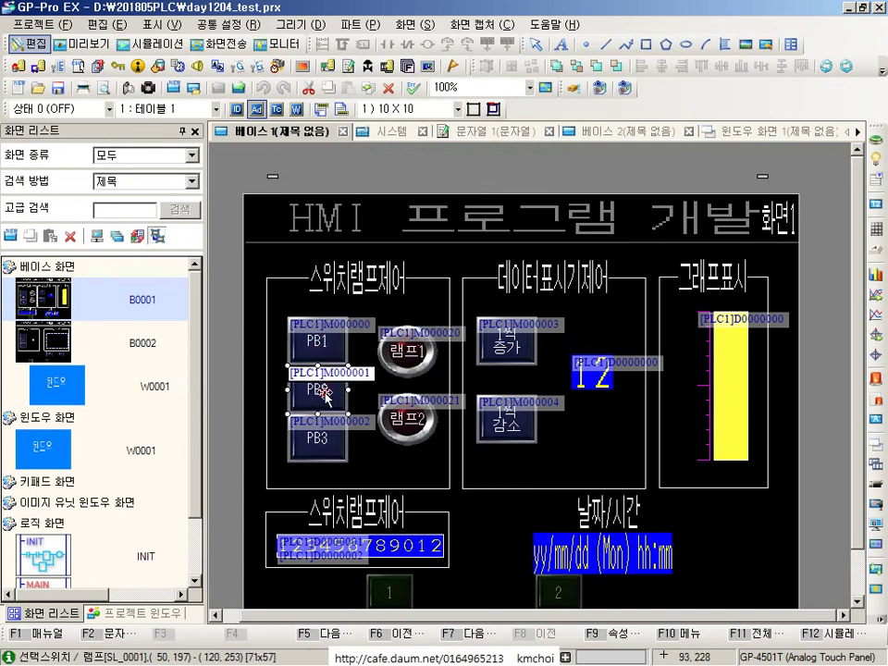
{"action": "left_click", "coordinate": [323, 352]}
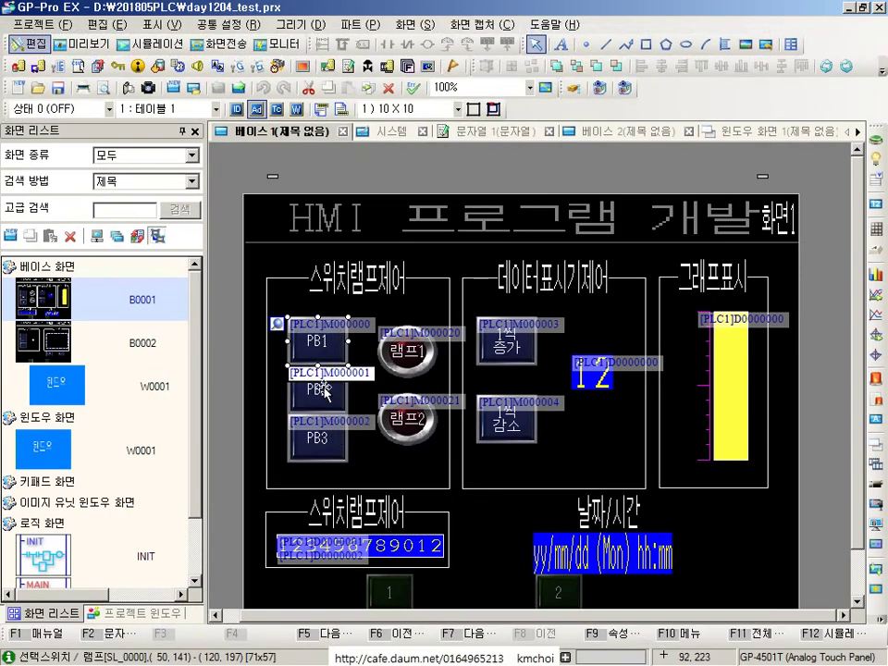
Change the bit action of switch PB1 to 비트 모멘터리 (momentary).
{"action": "double_click", "coordinate": [324, 278]}
{"action": "left_click", "coordinate": [360, 331]}
{"action": "left_click", "coordinate": [353, 363]}
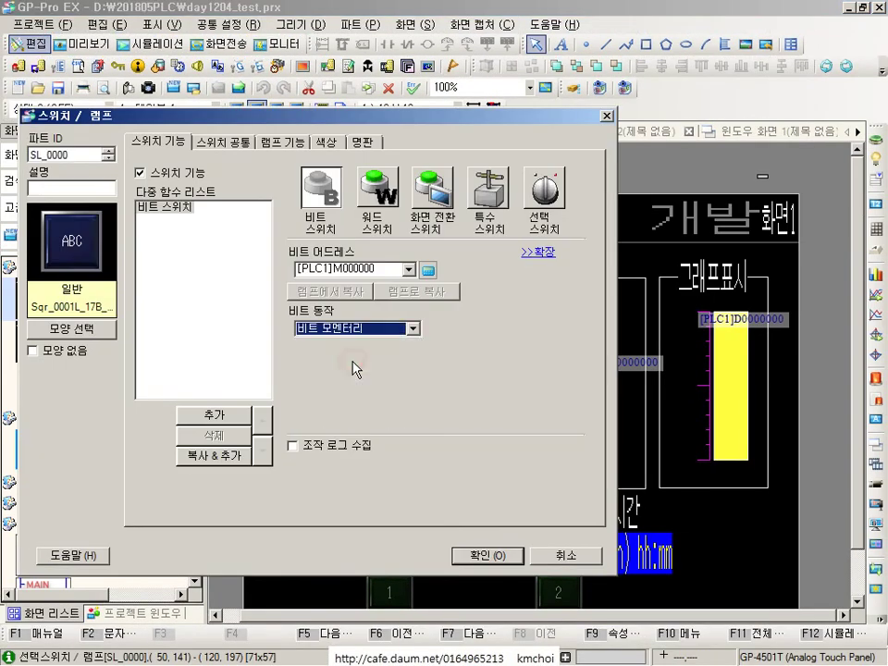
{"action": "left_click", "coordinate": [472, 554]}
Change the bit action of switch PB2 to momentary as well.
{"action": "double_click", "coordinate": [337, 347]}
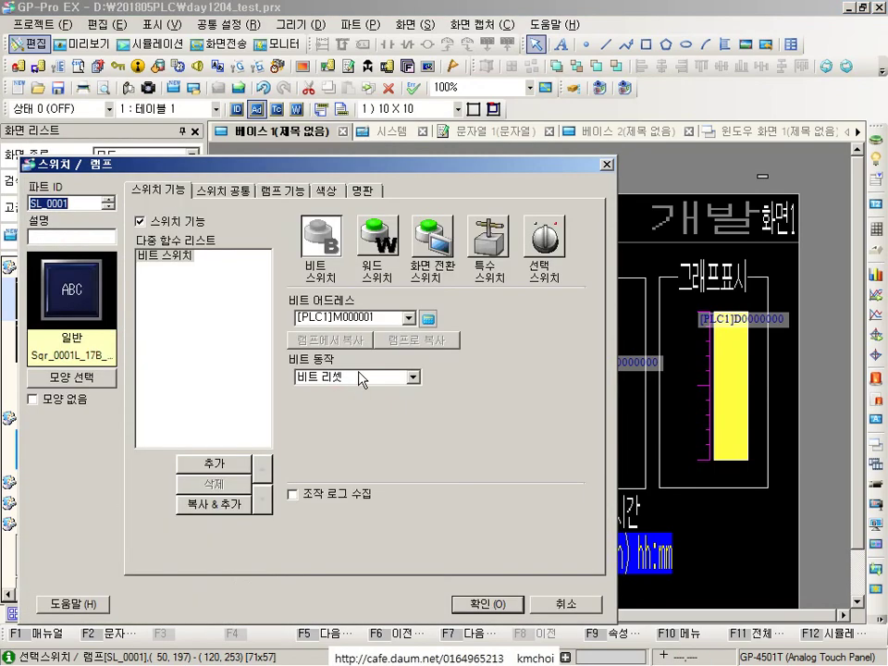
{"action": "left_click", "coordinate": [363, 377]}
{"action": "left_click", "coordinate": [361, 412]}
{"action": "left_click", "coordinate": [510, 603]}
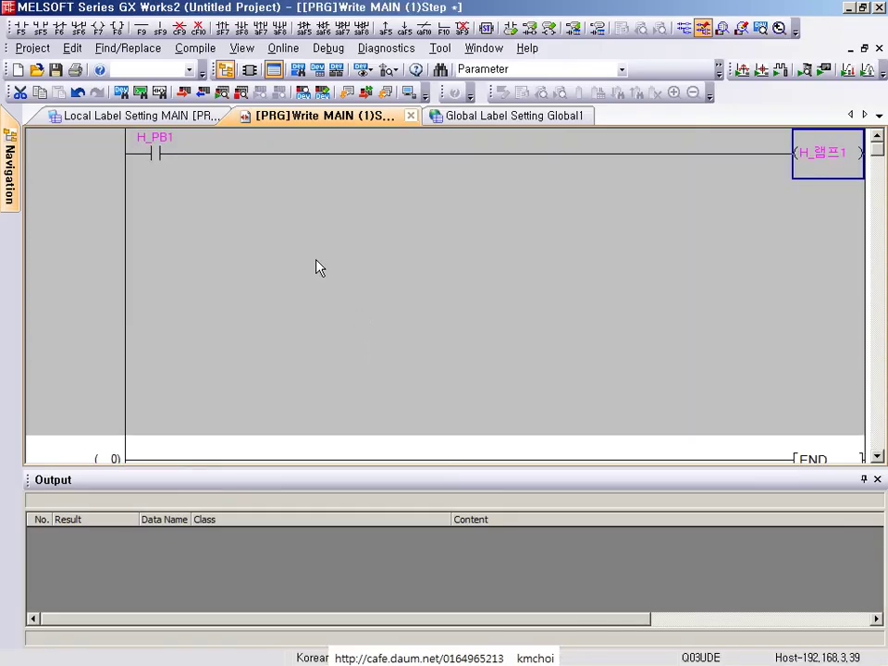
Switch to GX Works2 and enter a normally open contact H_램프1 directly below the H_PB1 contact.
{"action": "key", "text": "Home"}
{"action": "key", "text": "Down"}
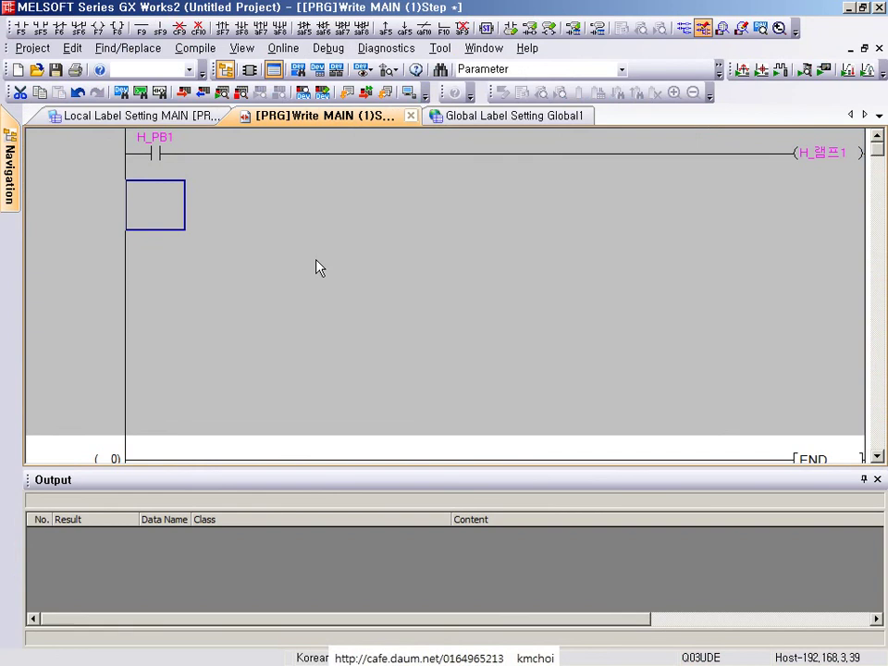
{"action": "key", "text": "F5"}
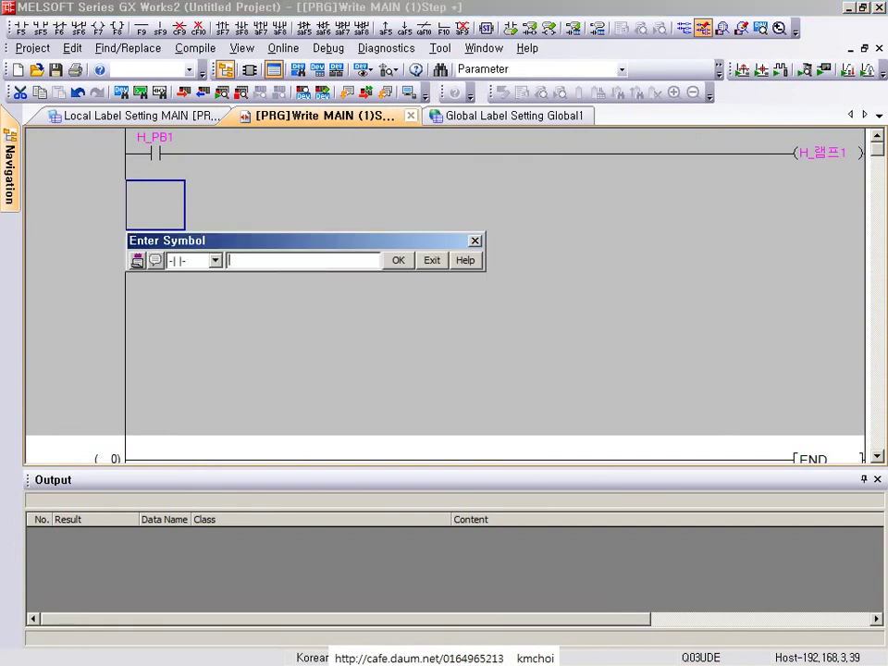
{"action": "type", "text": "H"}
{"action": "key", "text": "Down"}
{"action": "key", "text": "Down"}
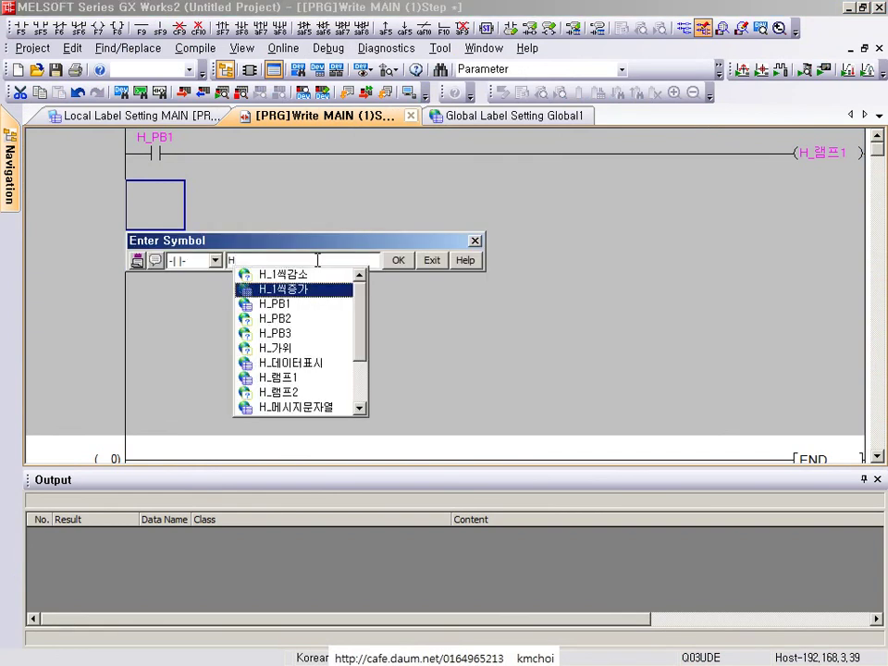
{"action": "key", "text": "Up"}
{"action": "type", "text": "_램프1"}
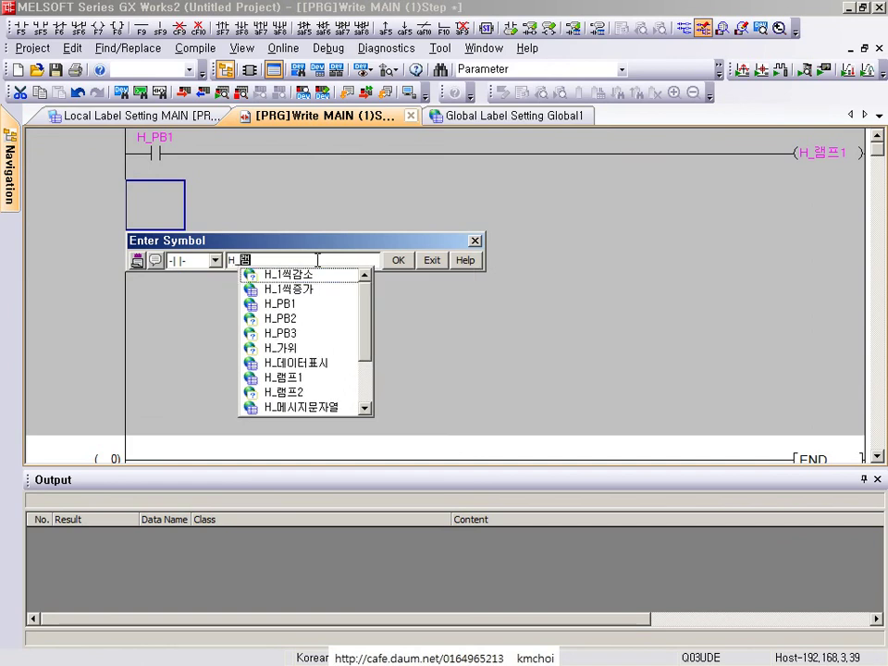